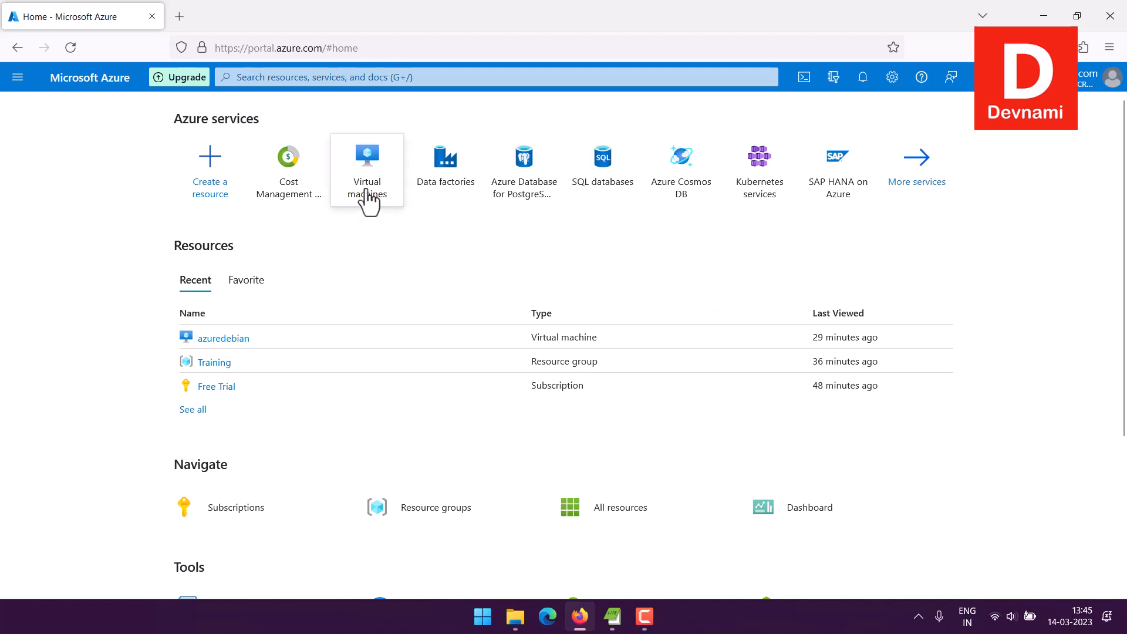
mouse_move(367, 194)
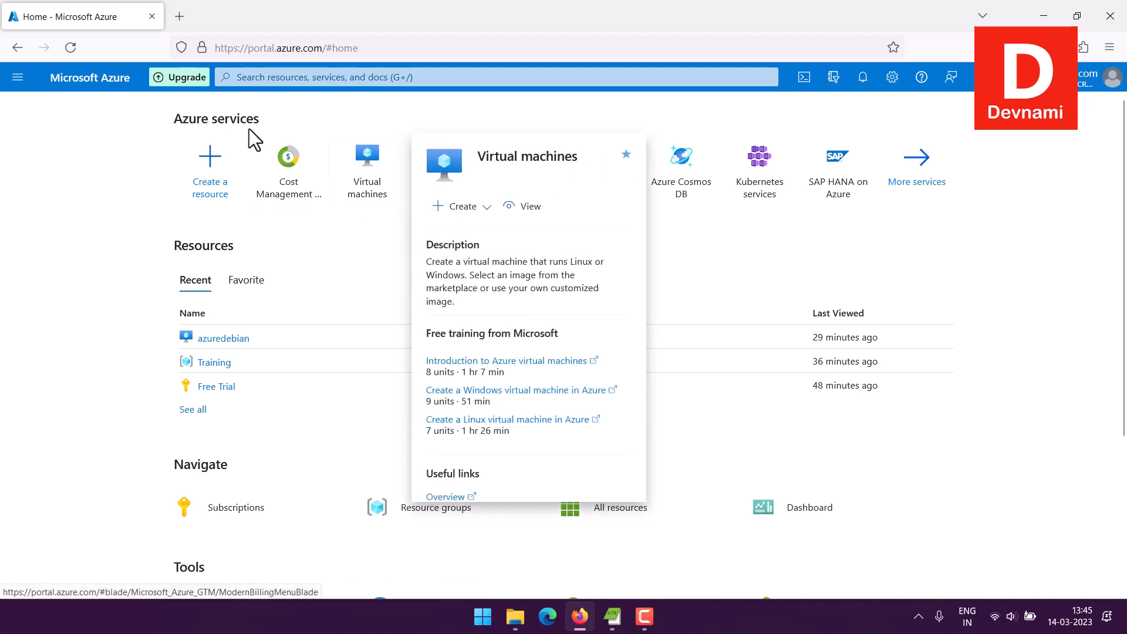
left_click(260, 77)
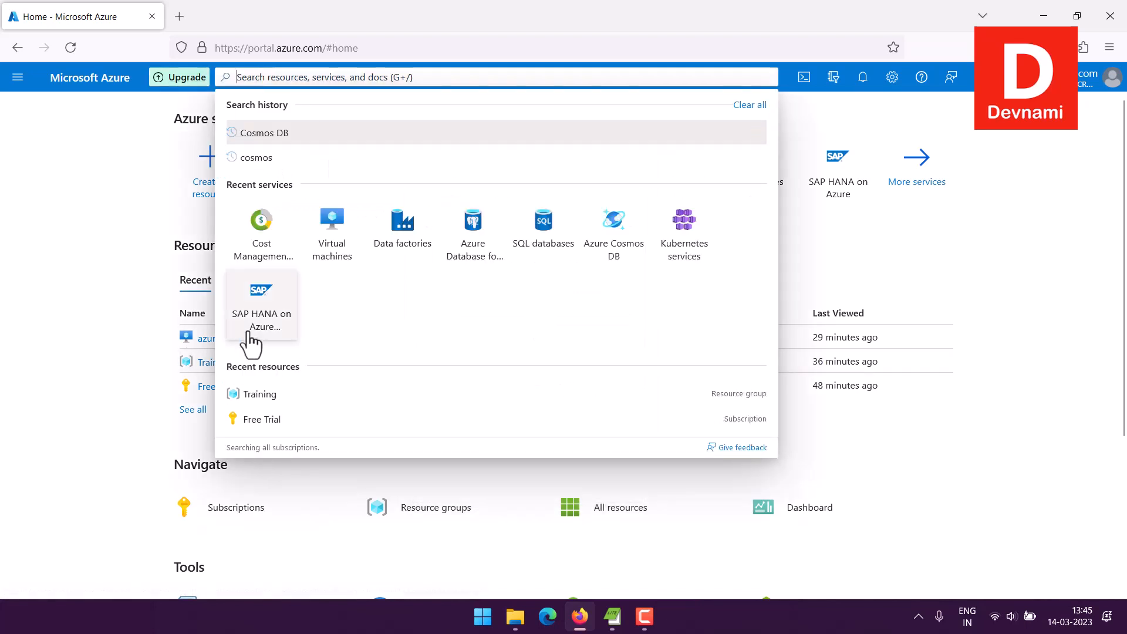
left_click(103, 295)
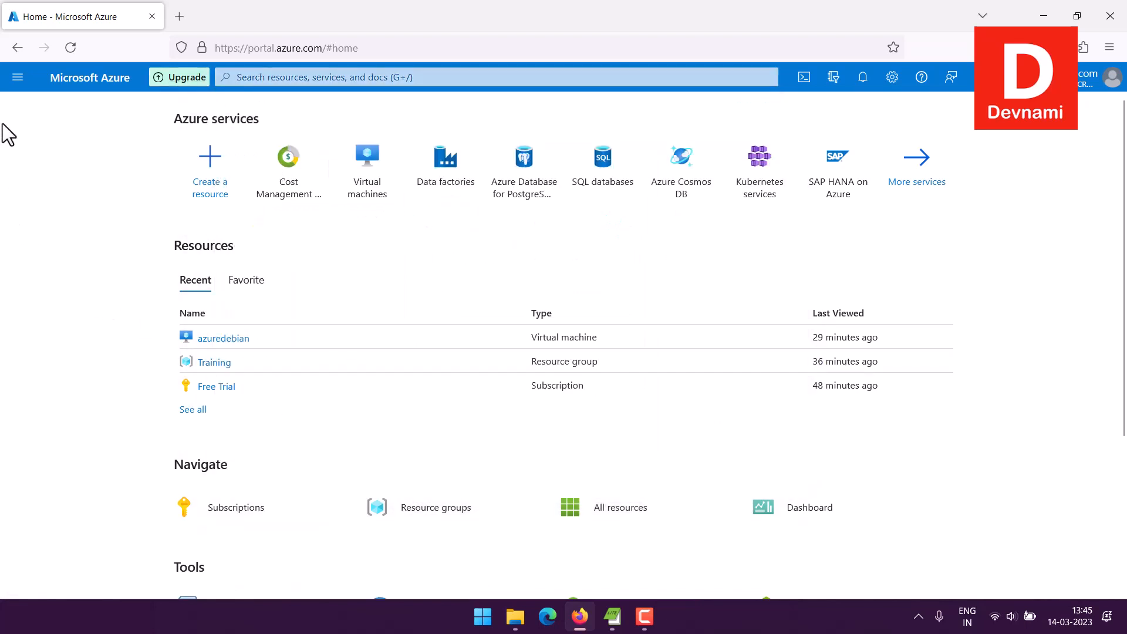
Step: Open the Virtual machines service and start creating a new Azure virtual machine
left_click(13, 86)
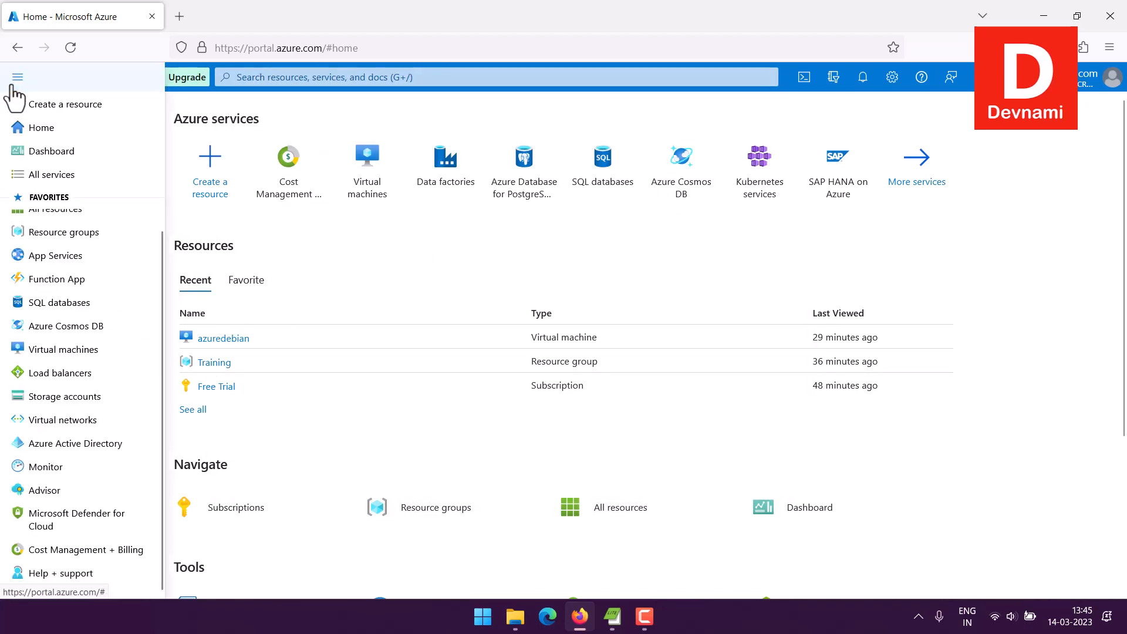
left_click(55, 351)
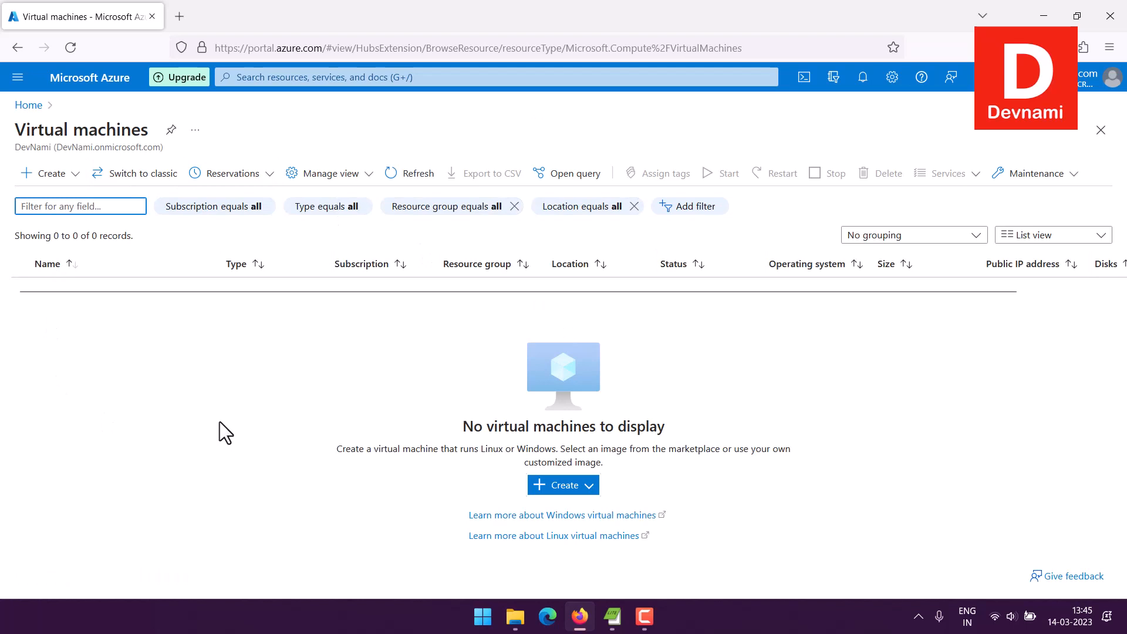
left_click(74, 179)
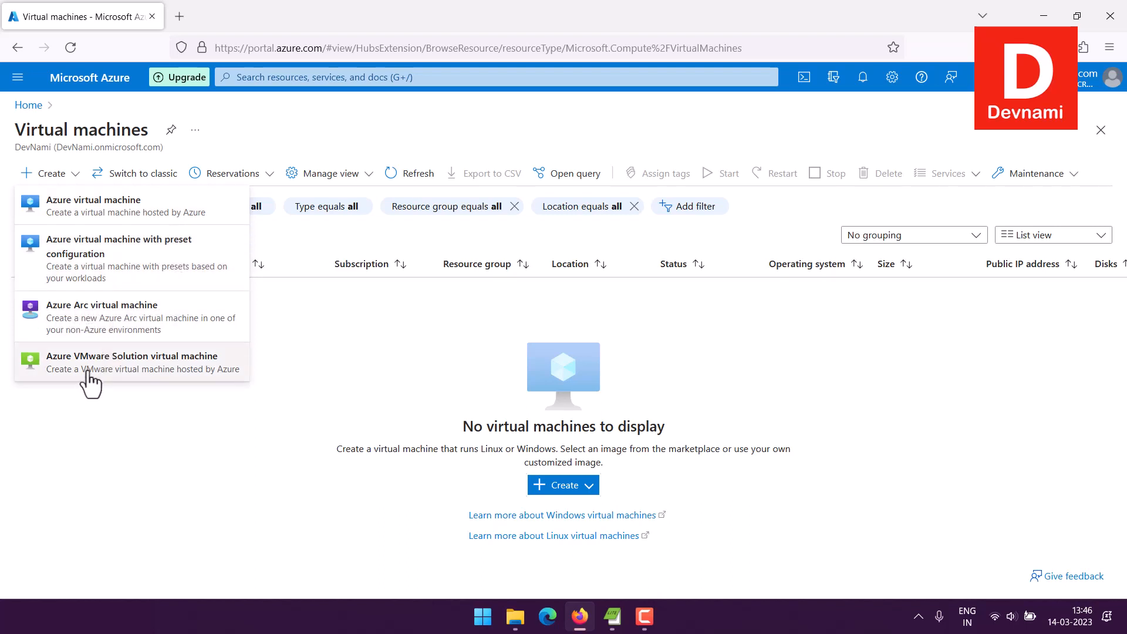
left_click(122, 207)
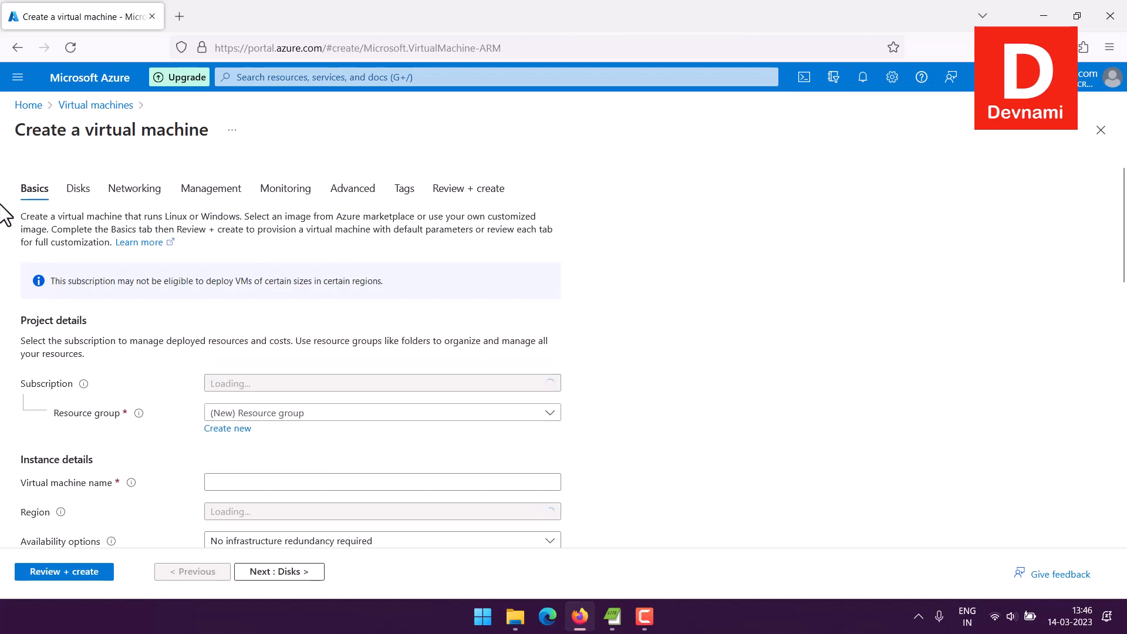
Step: Keep the Free Trial subscription and assign the virtual machine to the Training resource group
scroll(5, 216, "down", 3)
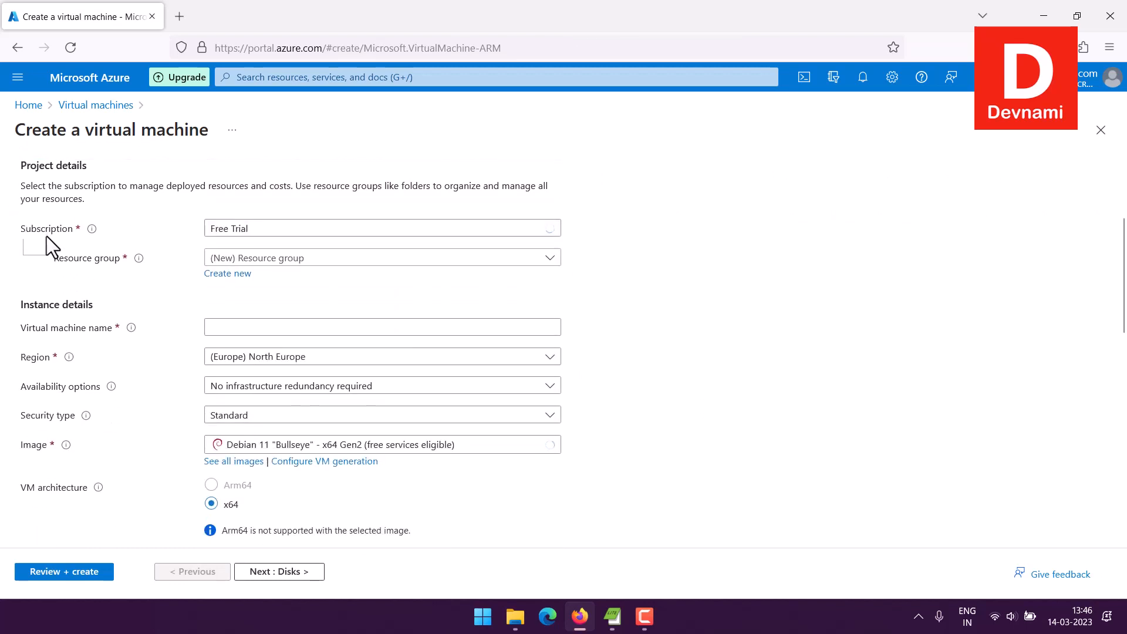
left_click(235, 238)
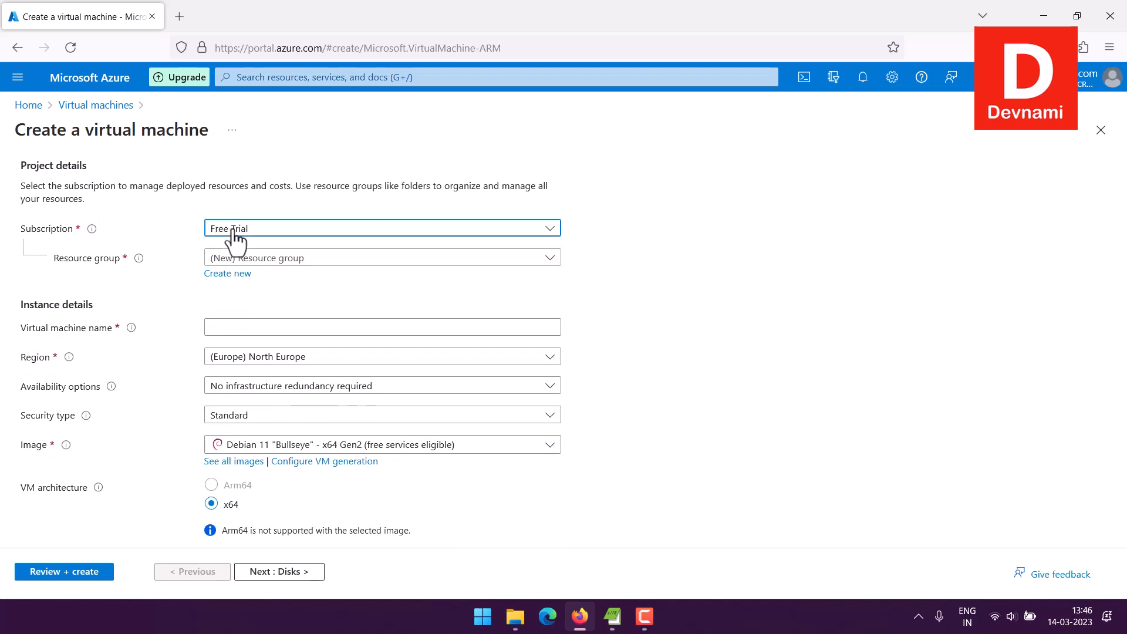
left_click(174, 234)
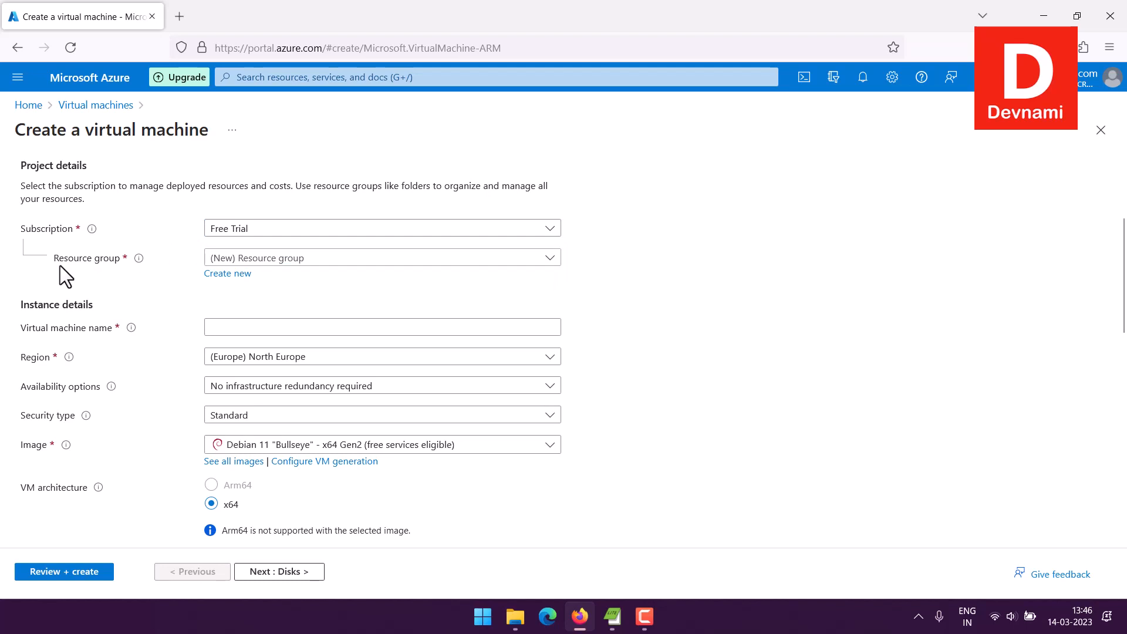
left_click(276, 260)
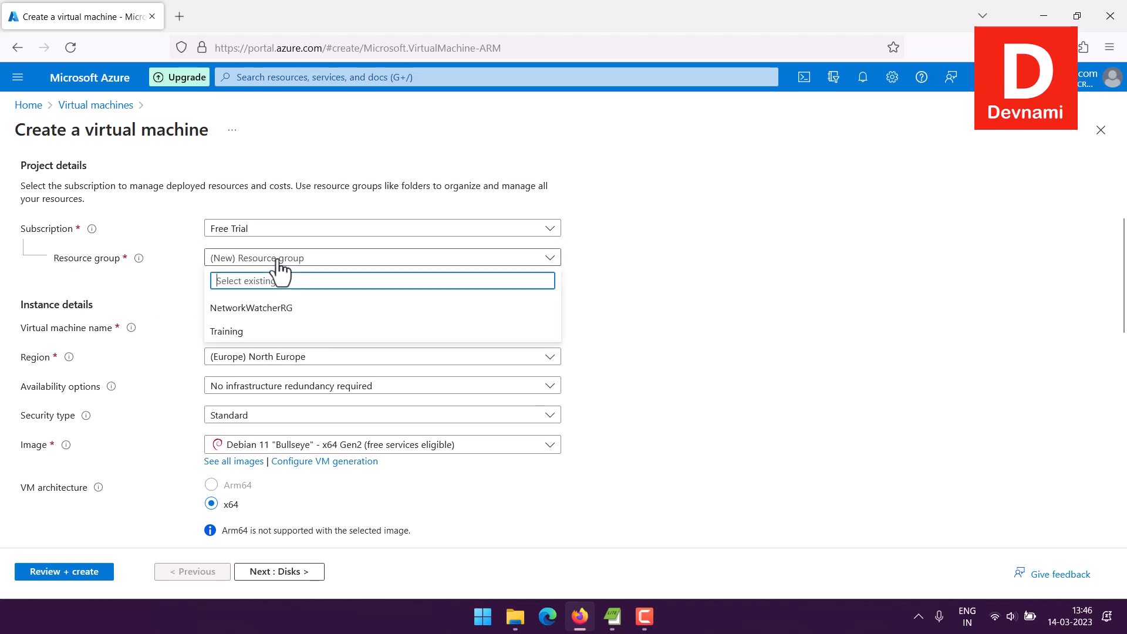
left_click(235, 333)
Step: Name the virtual machine azuresuse in the instance details
scroll(186, 273, "down", 2)
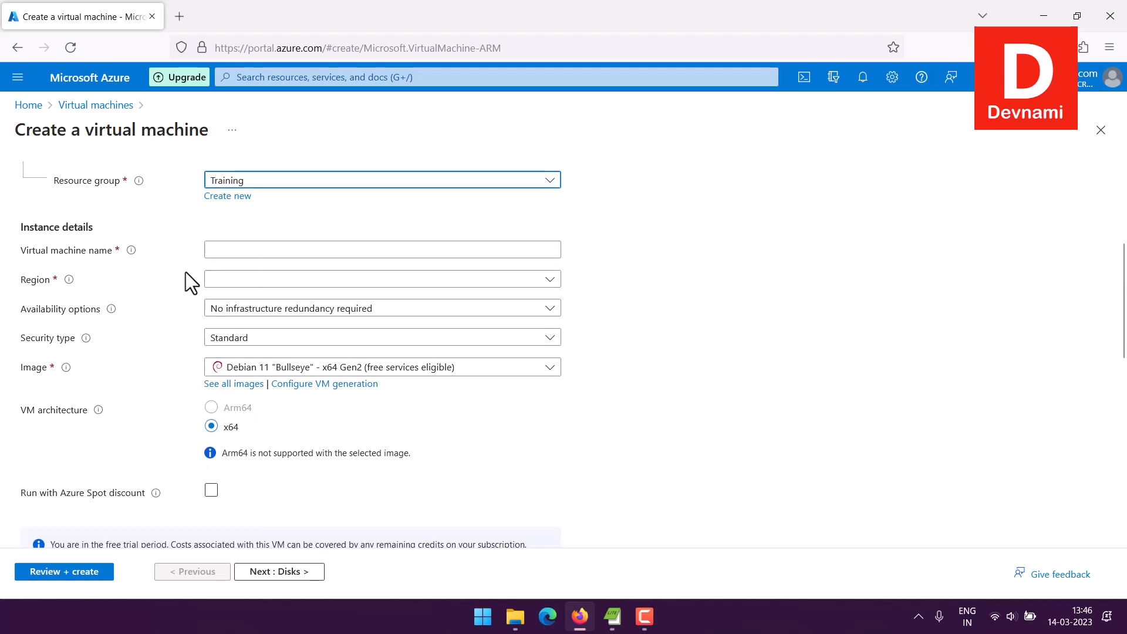
left_click(224, 250)
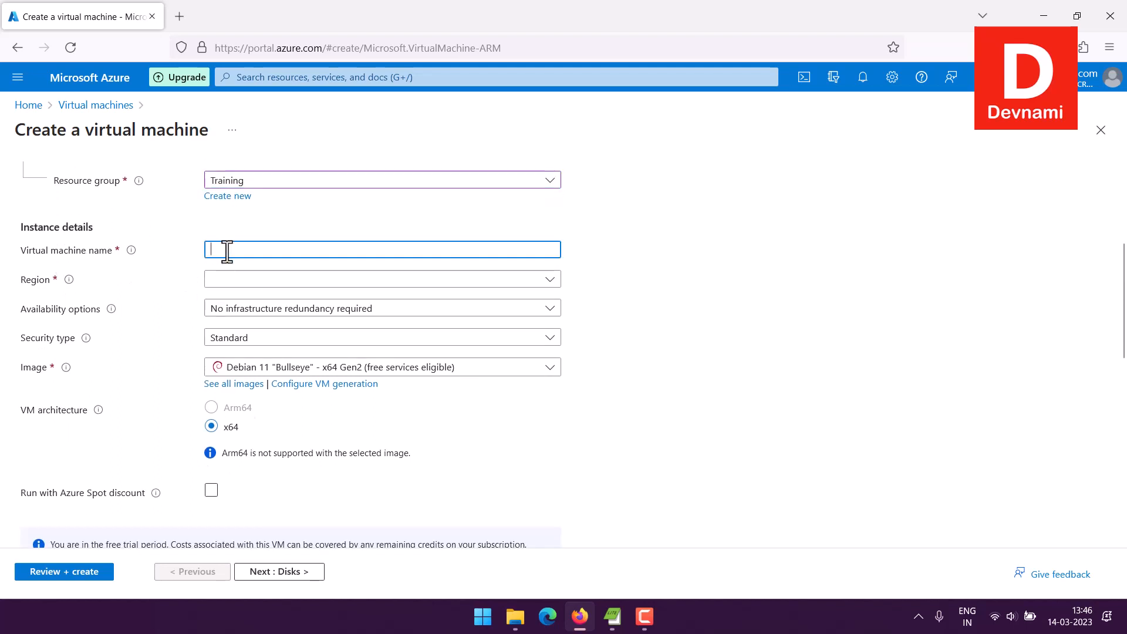
type("Azu")
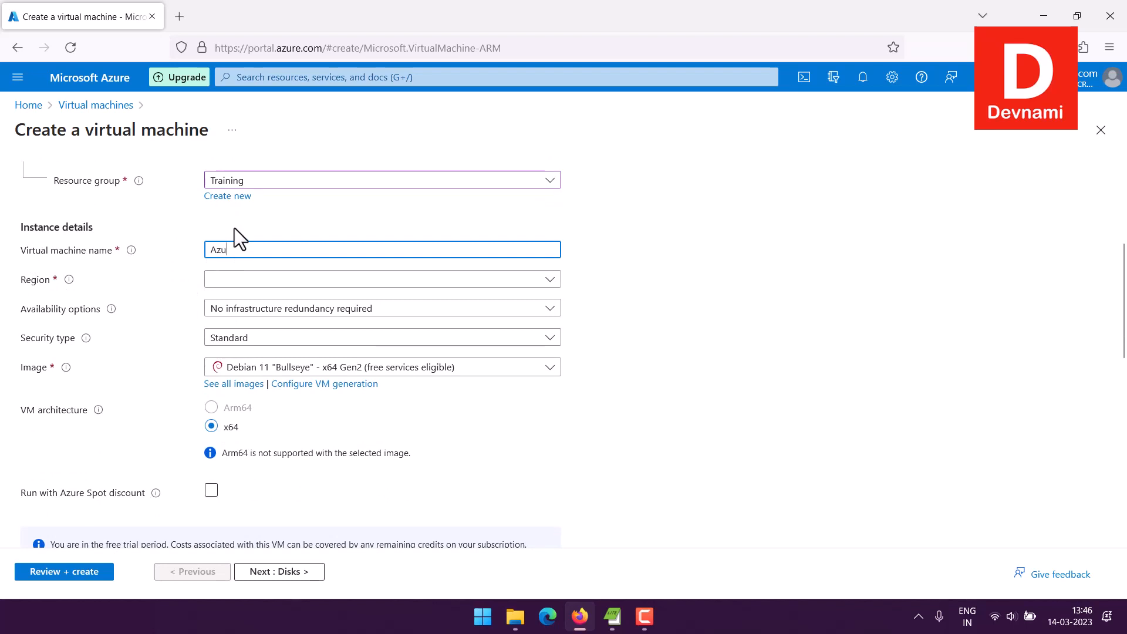
type("re")
key("BackSpace")
type("esuse")
Step: Set the region to (US) East US and place the machine in availability zone Zone 1
left_click(247, 281)
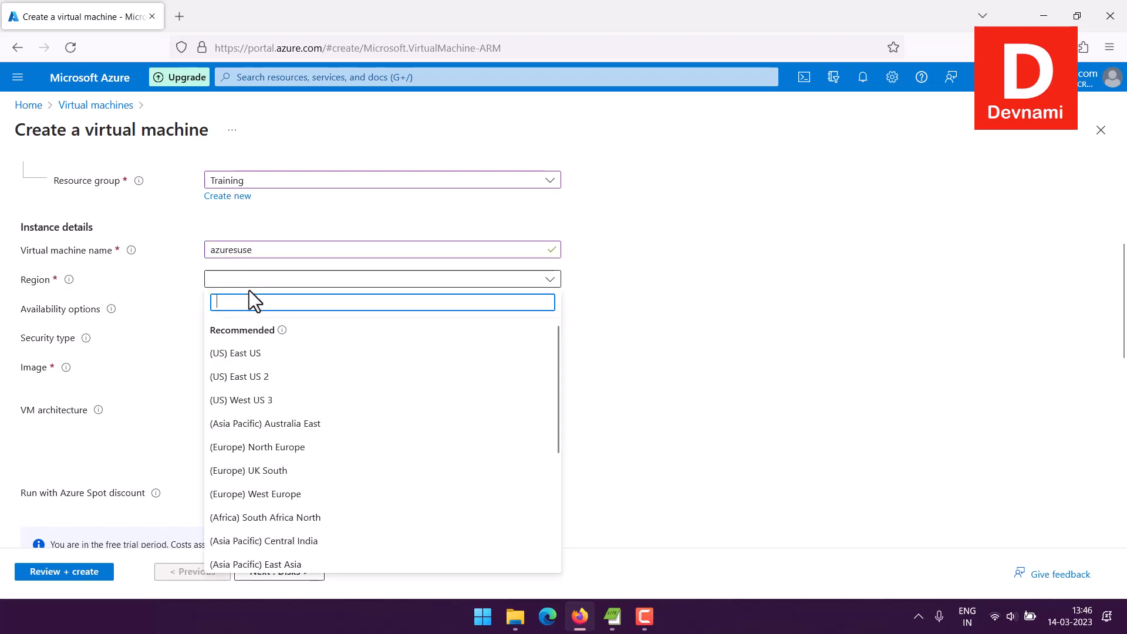
left_click(246, 354)
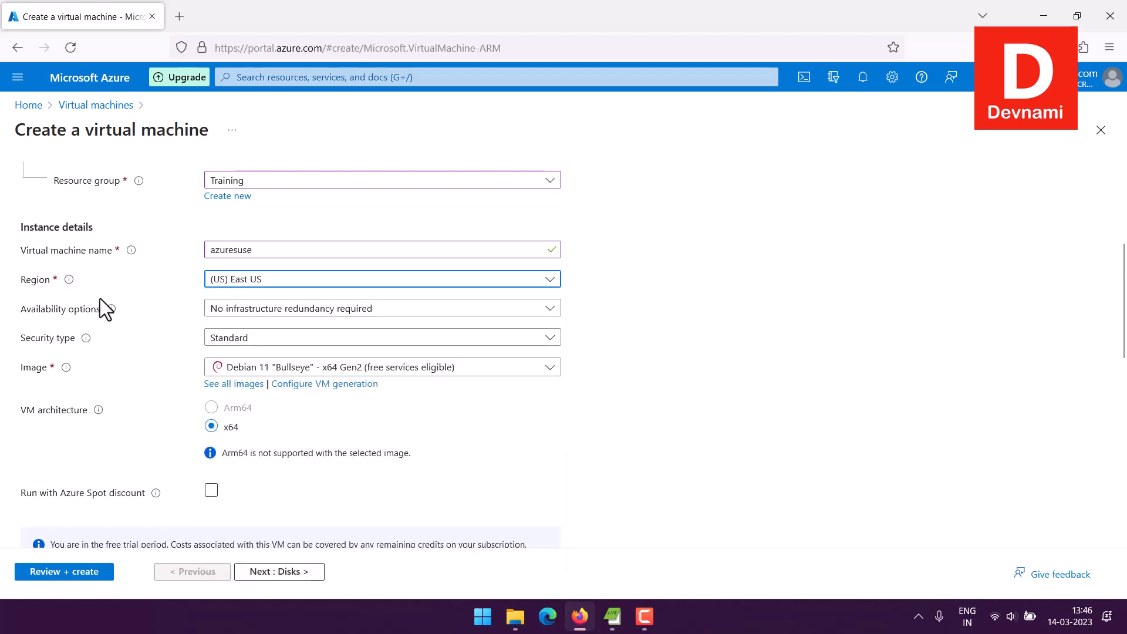
left_click(227, 311)
left_click(259, 369)
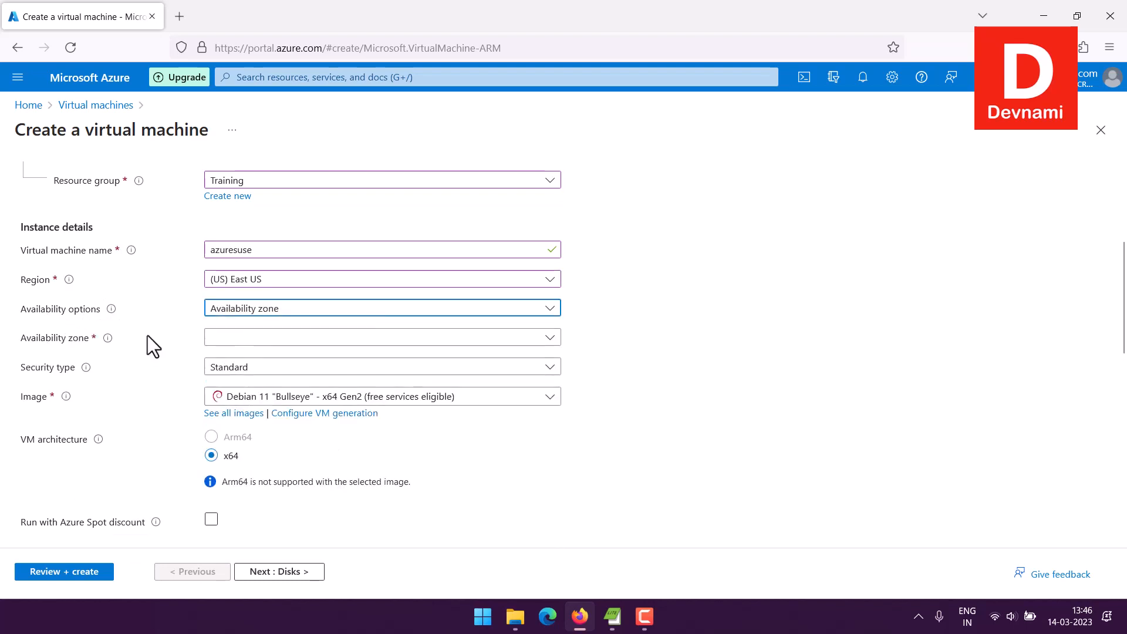
left_click(238, 340)
left_click(241, 355)
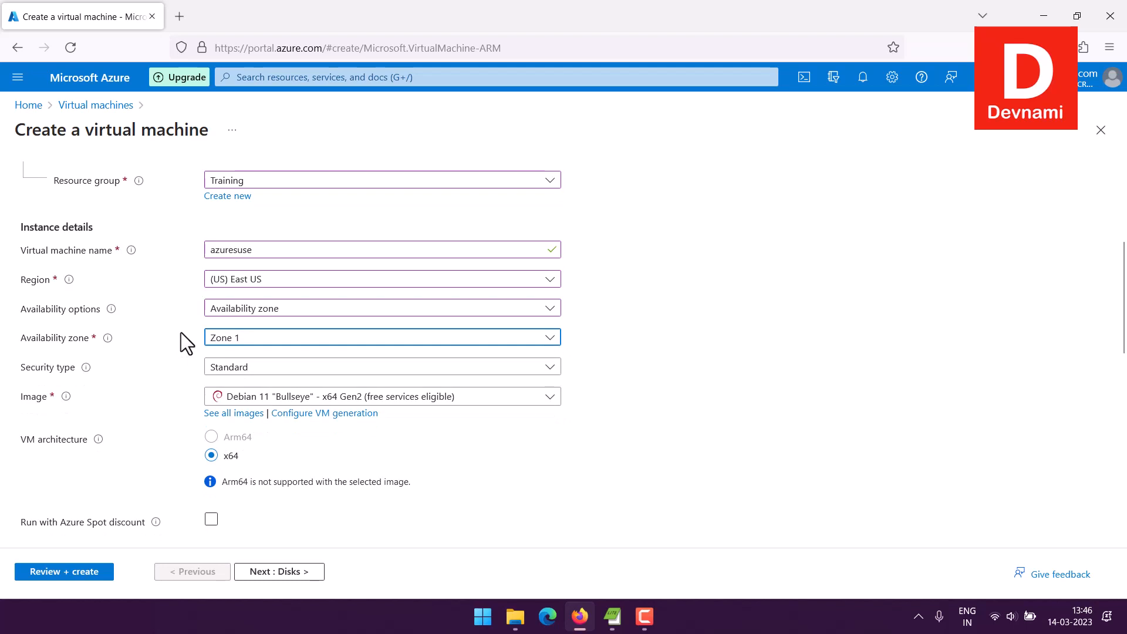
Step: Keep the Standard security type and select the SUSE Enterprise Linux 15 SP3 +Patching - x64 Gen2 image
left_click(243, 369)
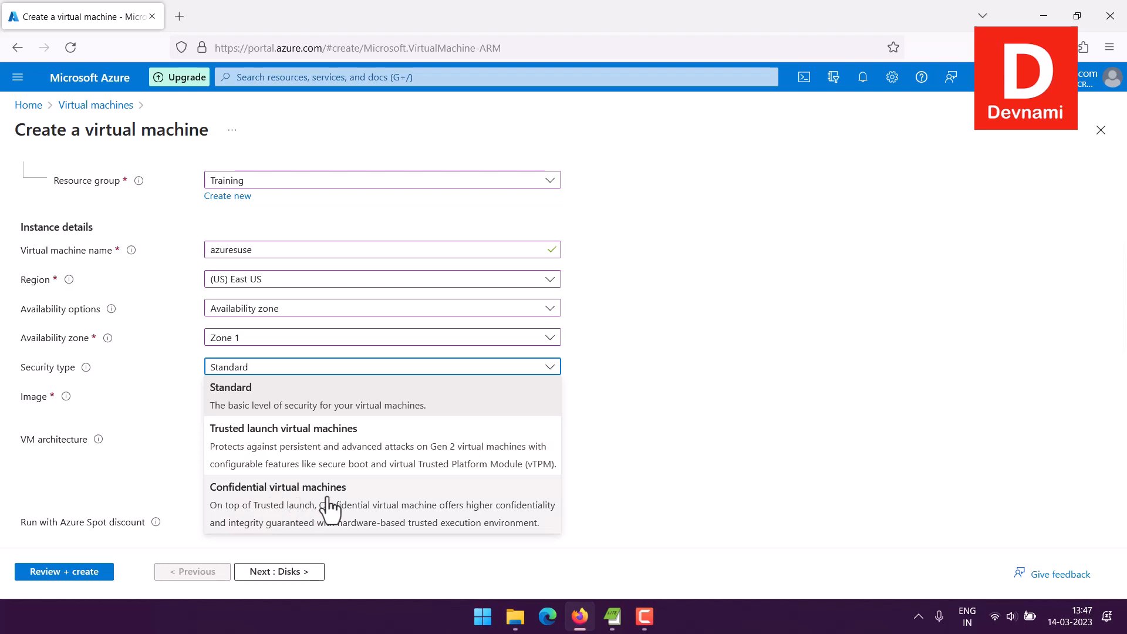
left_click(185, 362)
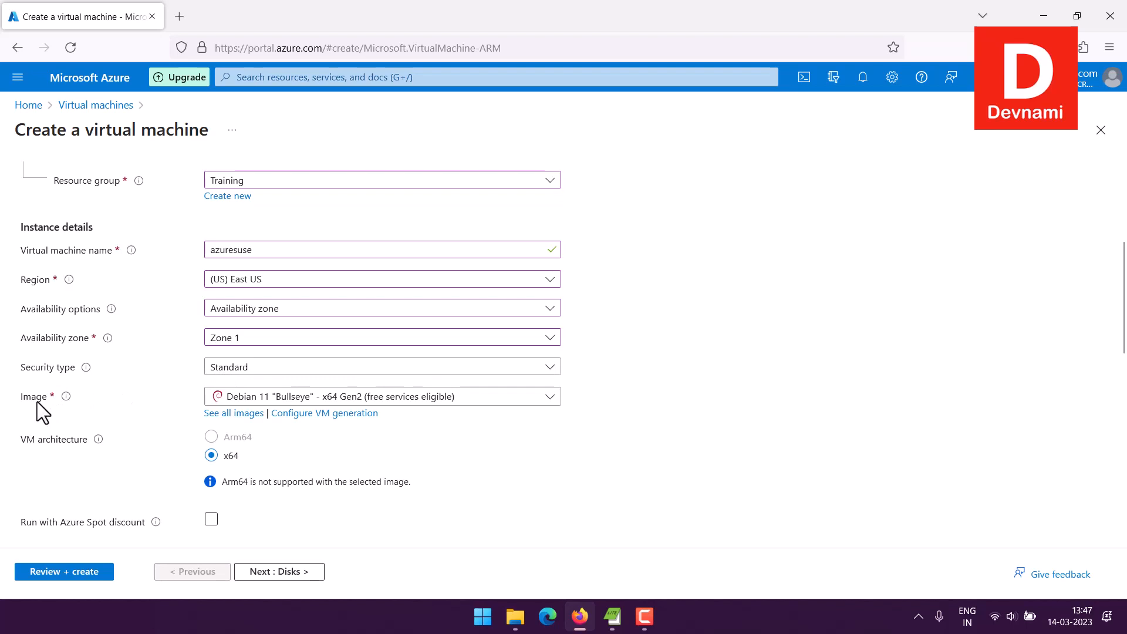
left_click(290, 400)
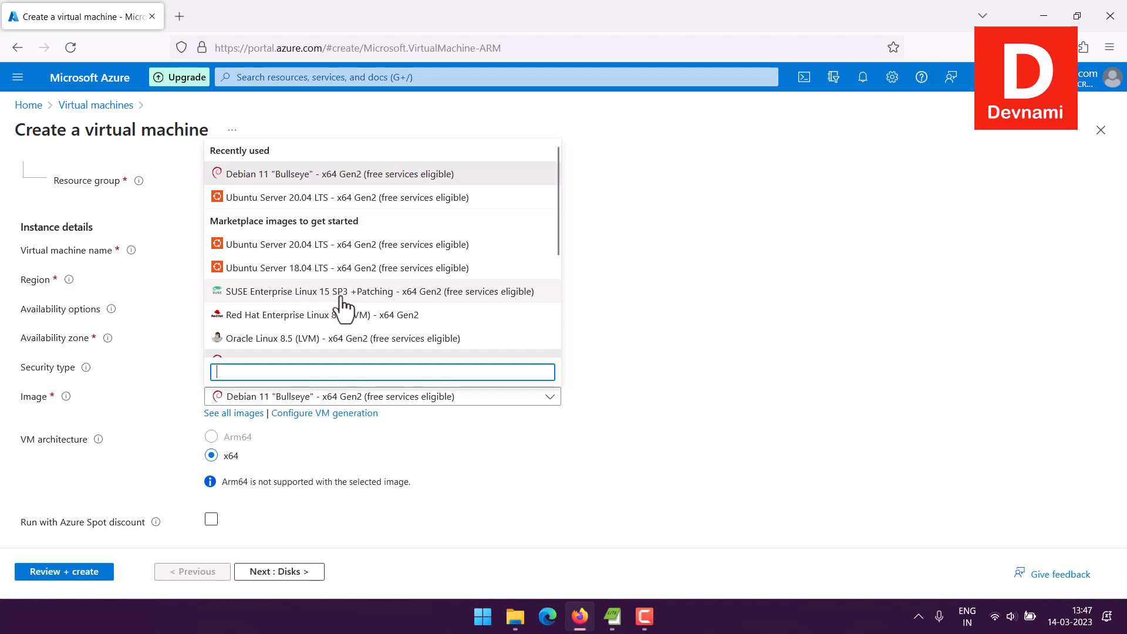
left_click(449, 292)
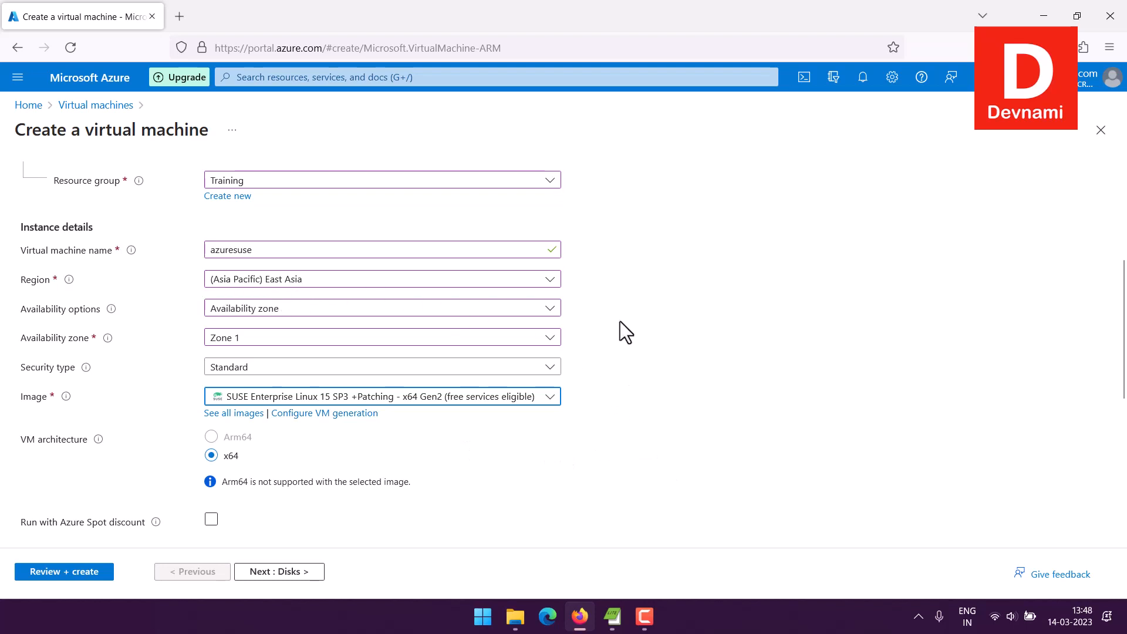
Step: Check the size options and SSH administrator account settings, and validate the configuration to review its summary
scroll(620, 322, "down", 4)
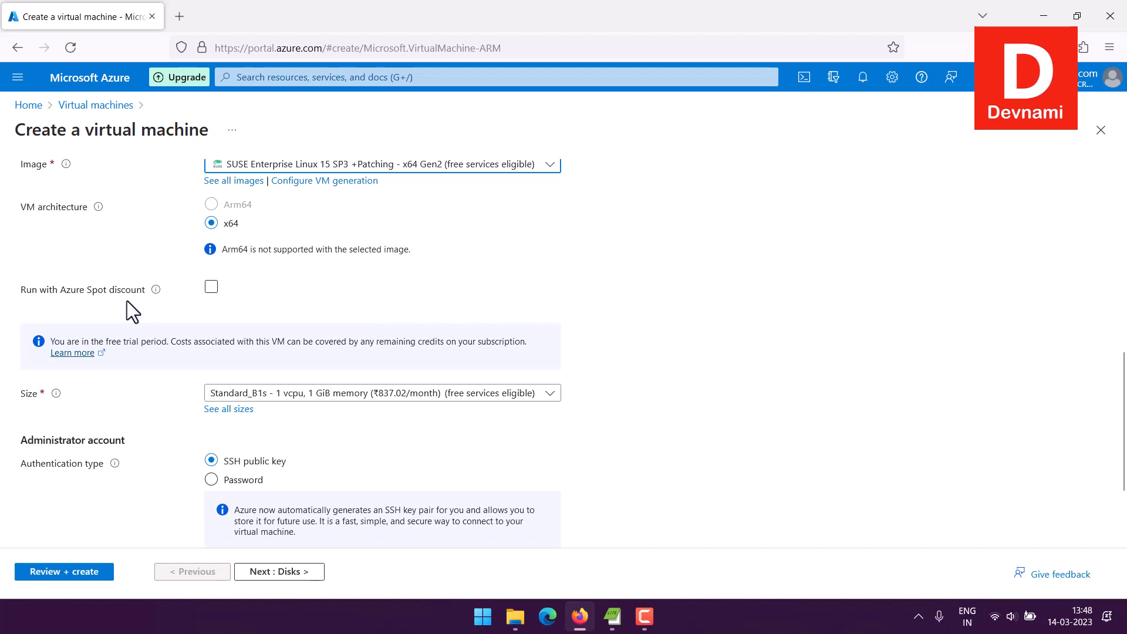
mouse_move(155, 291)
left_click(318, 405)
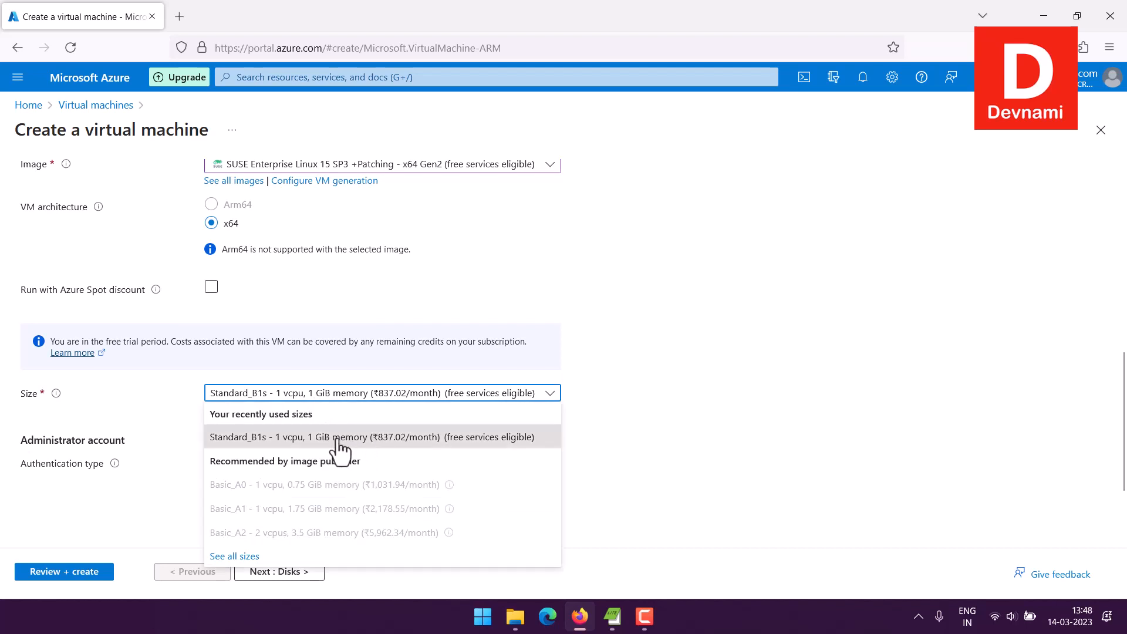
left_click(144, 405)
scroll(172, 401, "down", 2)
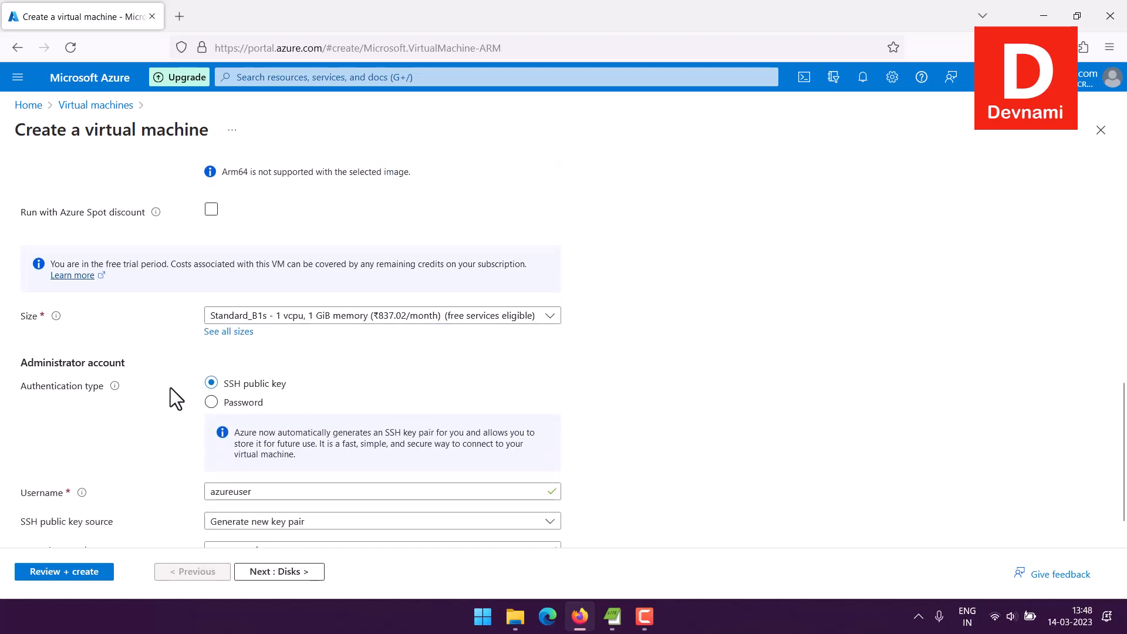
scroll(154, 358, "down", 1)
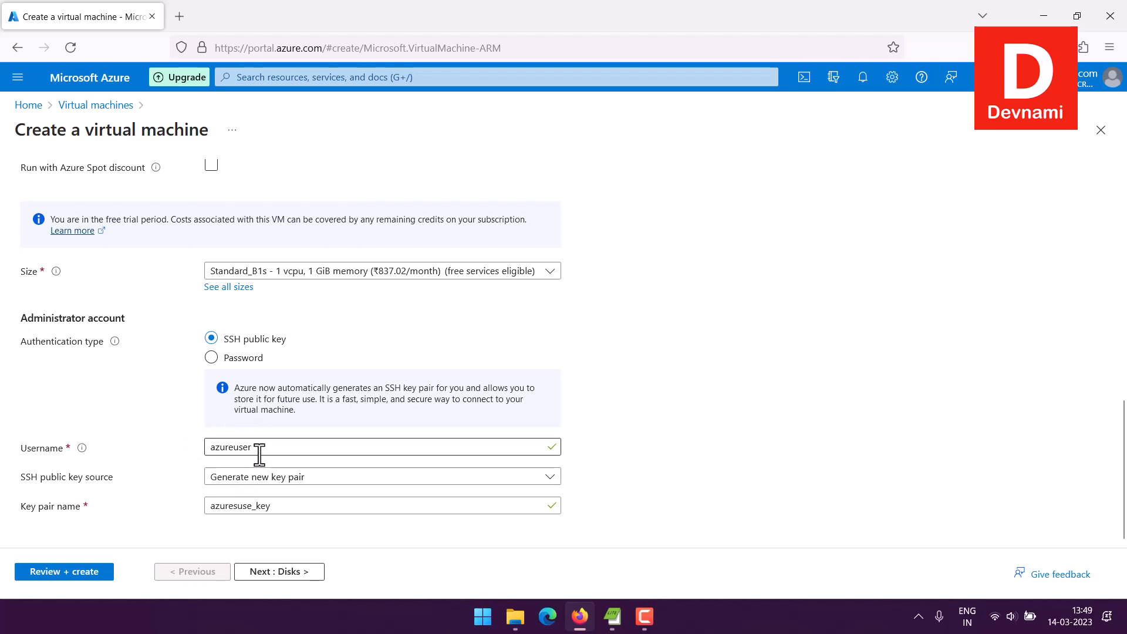
left_click(90, 574)
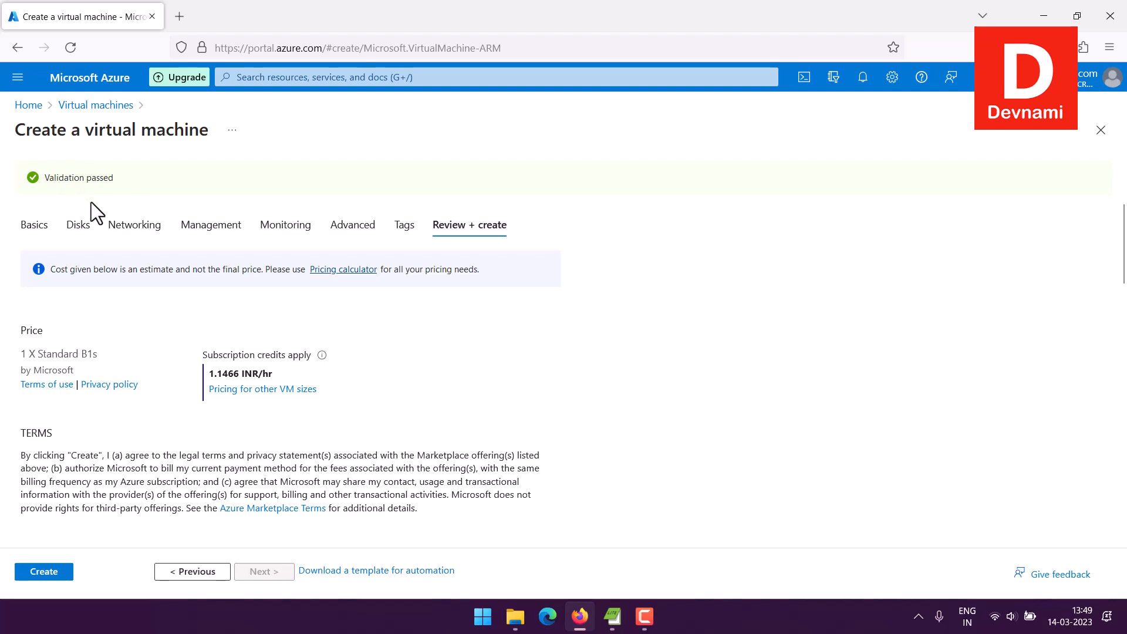
scroll(30, 325, "down", 4)
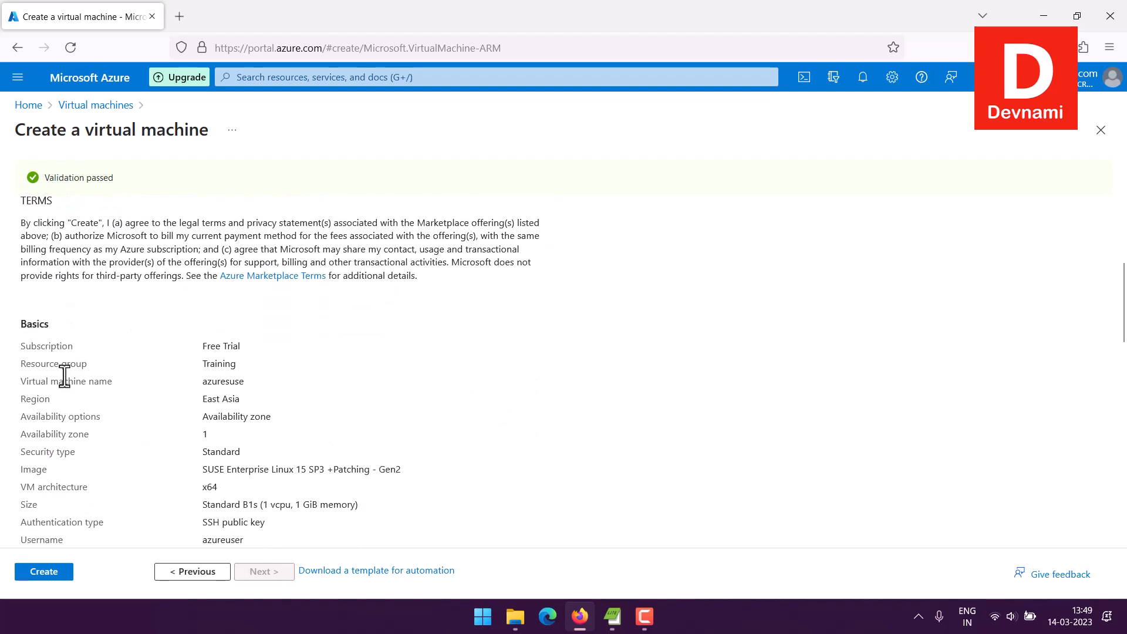
scroll(143, 420, "down", 3)
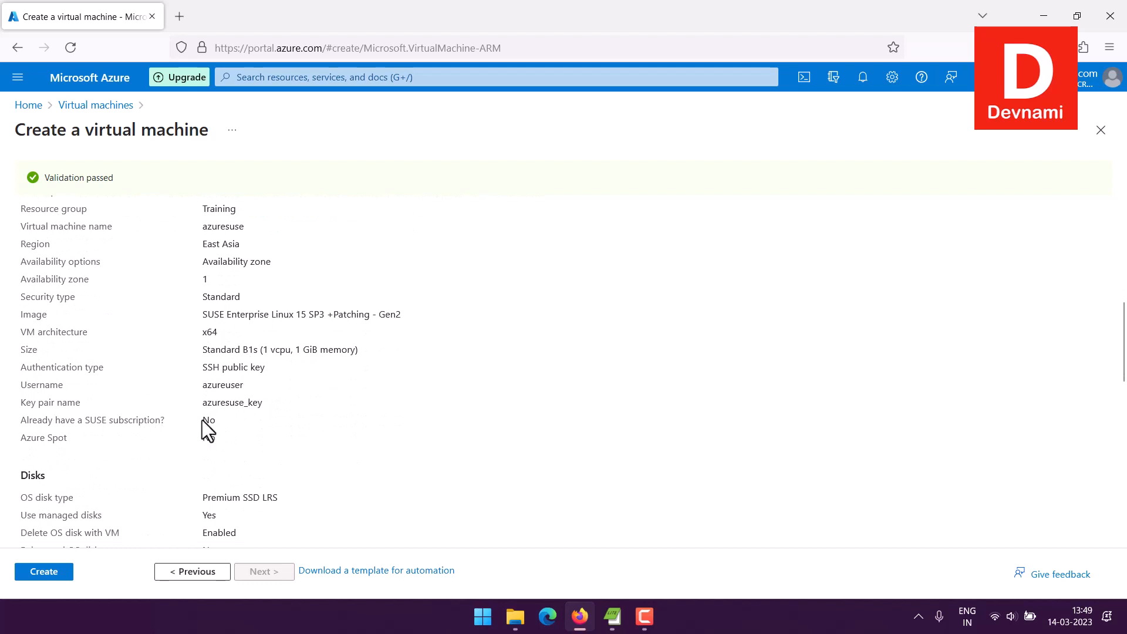
left_click_drag(207, 385, 253, 386)
left_click(211, 386)
left_click(483, 616)
left_click(427, 95)
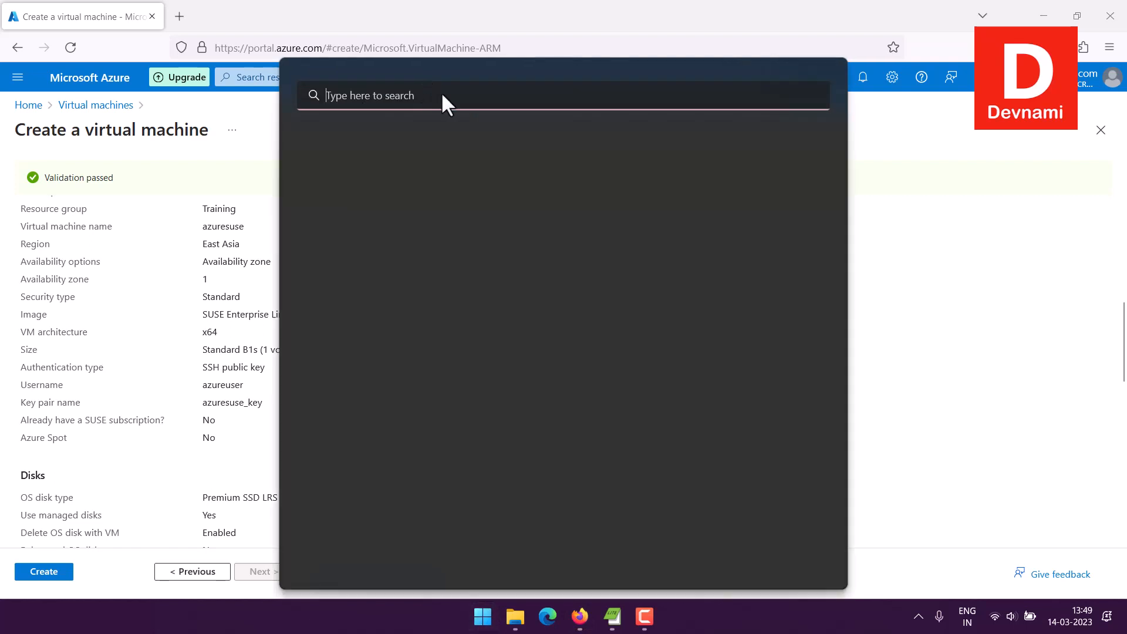
type("WSL")
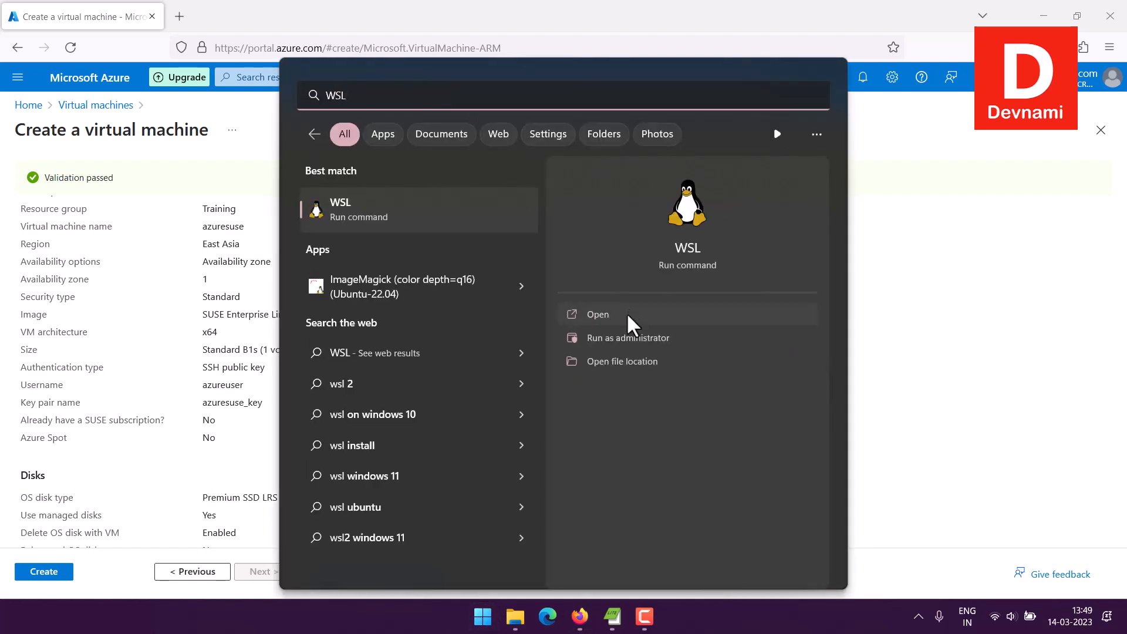
left_click(941, 307)
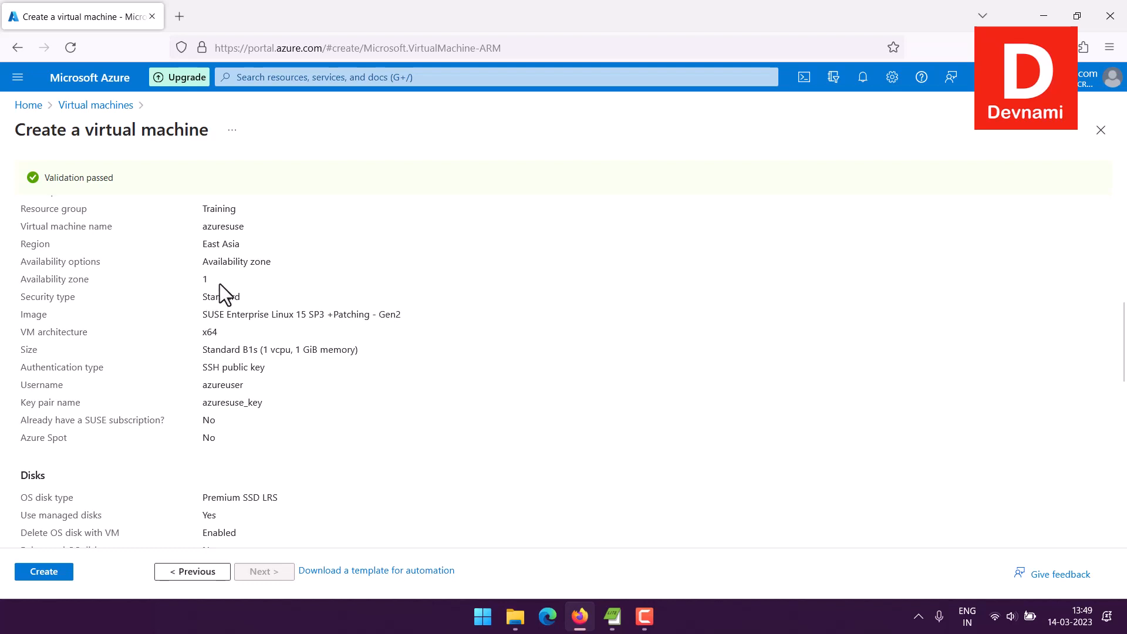
Step: Create the virtual machine, generating a new SSH key pair and downloading its private key
scroll(220, 284, "down", 10)
scroll(230, 284, "down", 3)
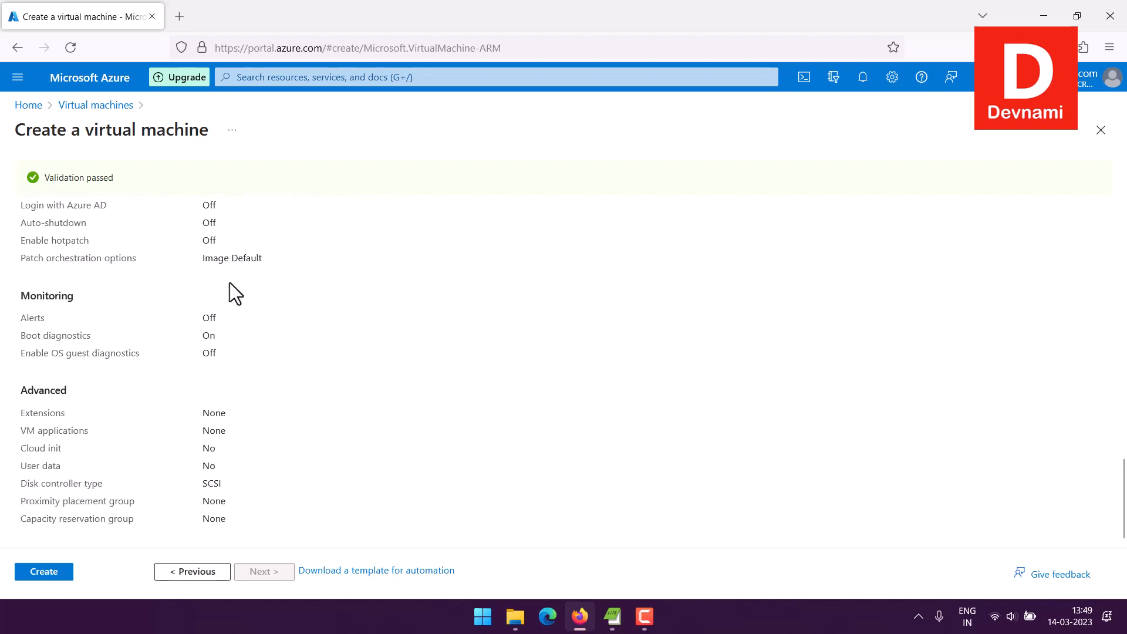
left_click(63, 576)
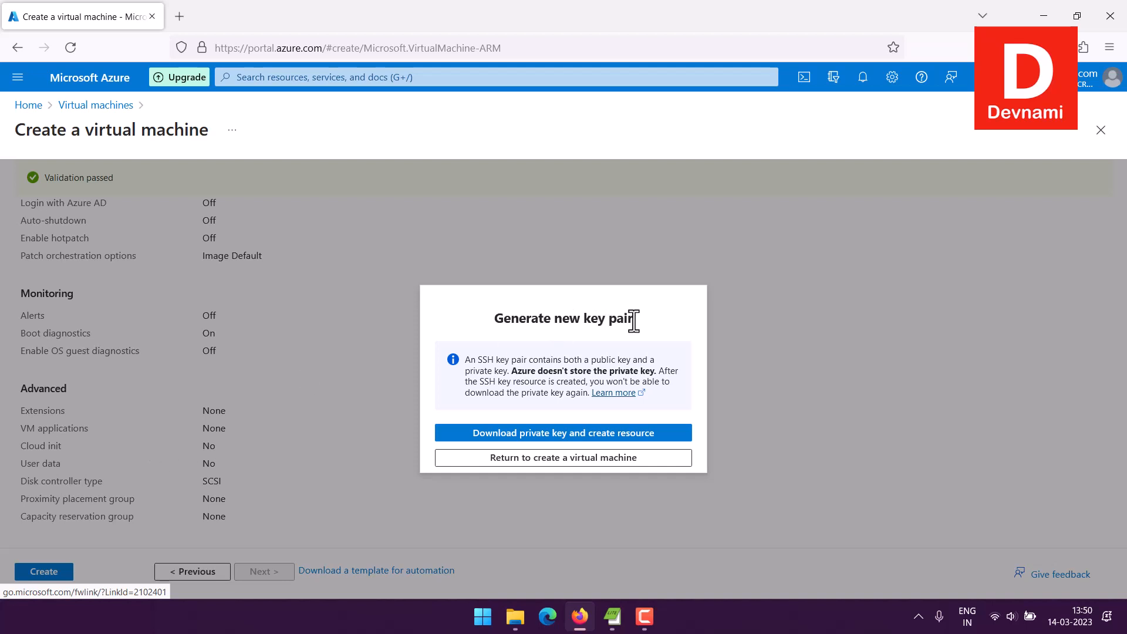
left_click(565, 435)
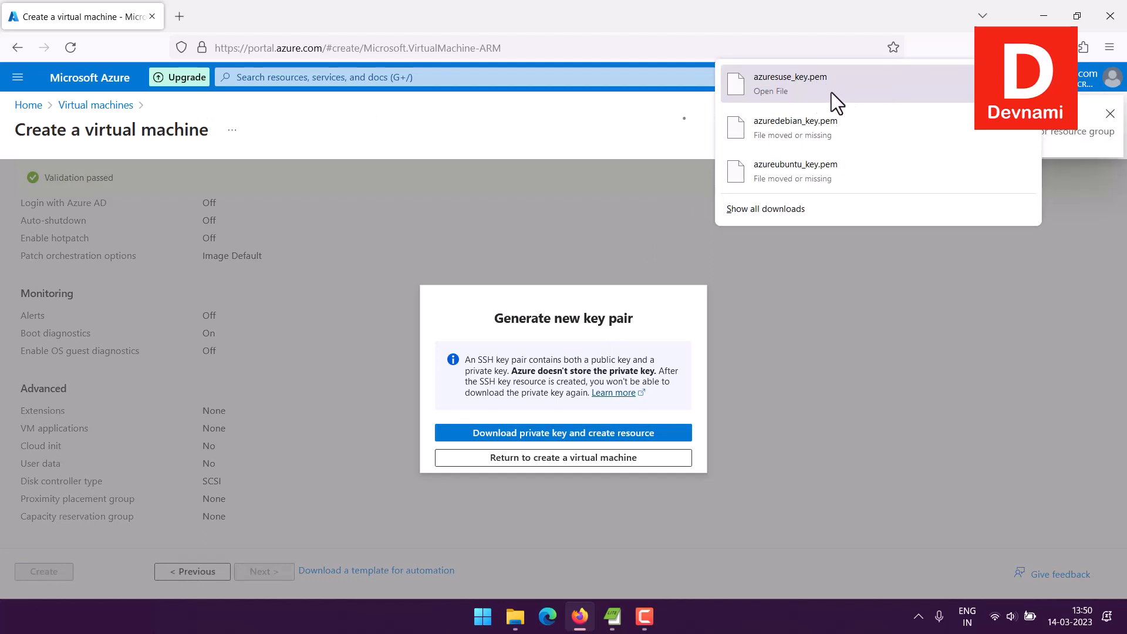
Step: Transfer azuresuse_key.pem from the Desktop to the azure linux folder inside Portables > Cloud Keys on the Cloud (E:) drive
left_click(482, 616)
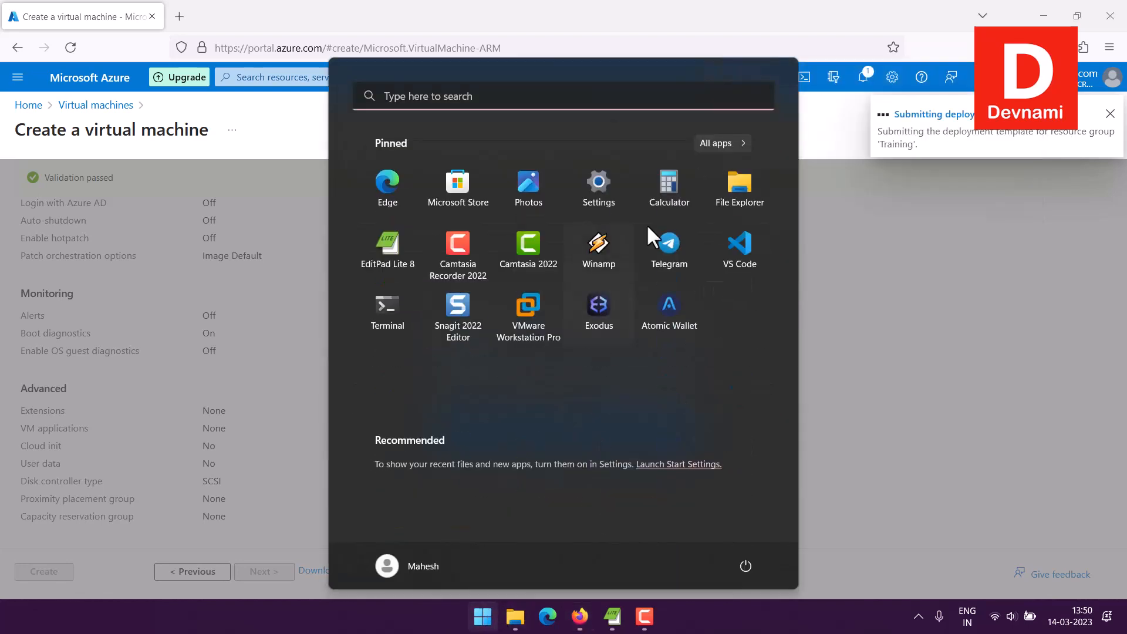
left_click(739, 182)
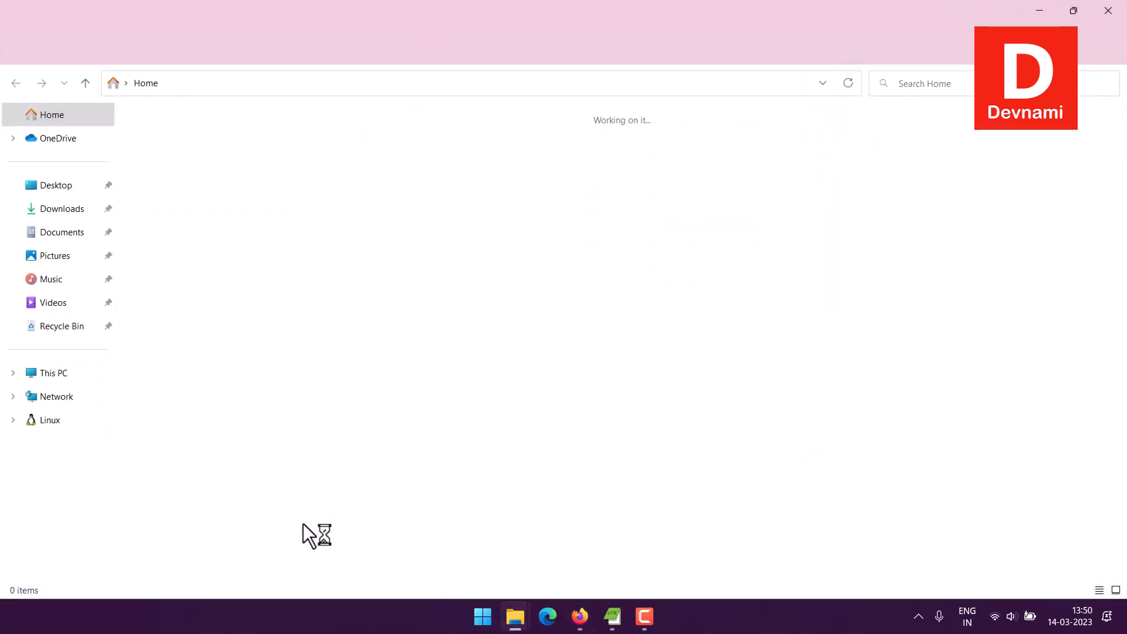
left_click(47, 185)
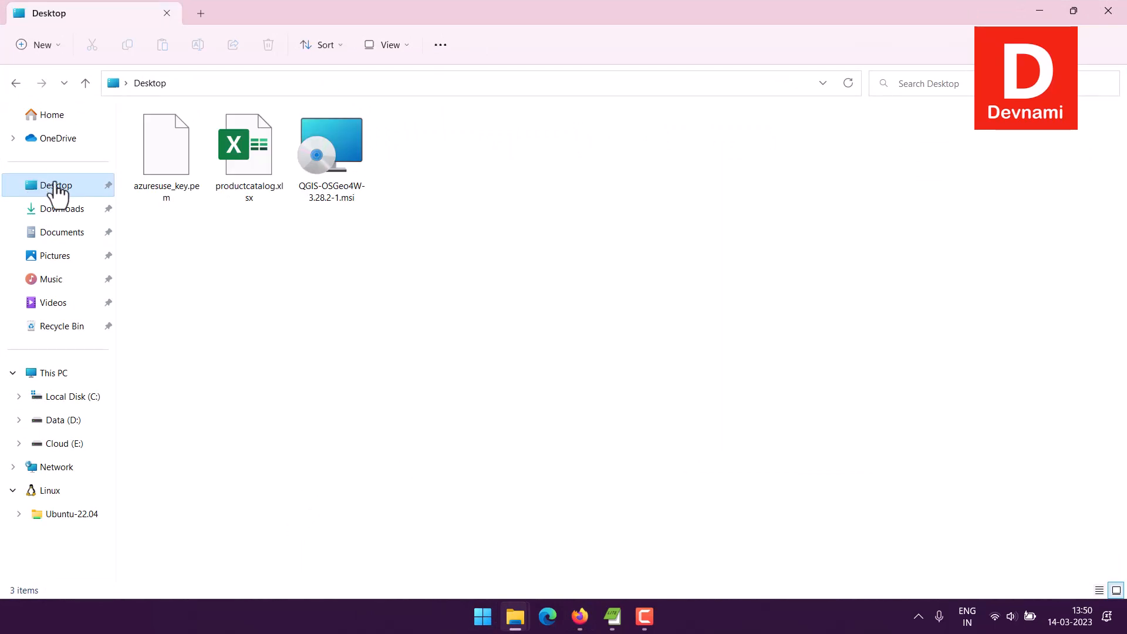
left_click(160, 185)
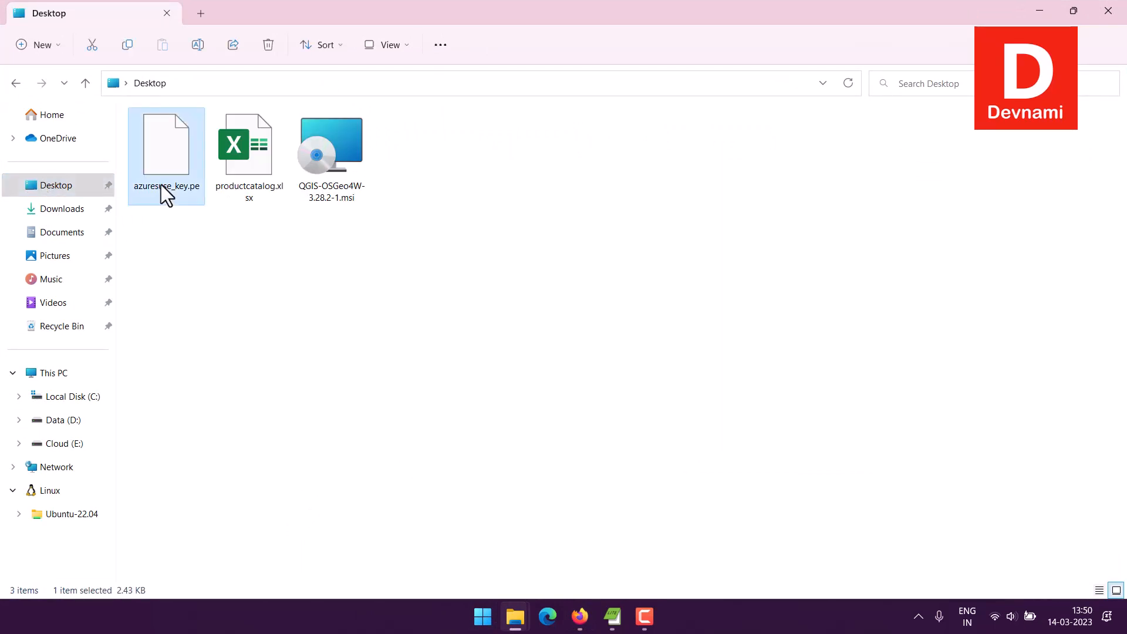
left_click(66, 447)
double_click(160, 258)
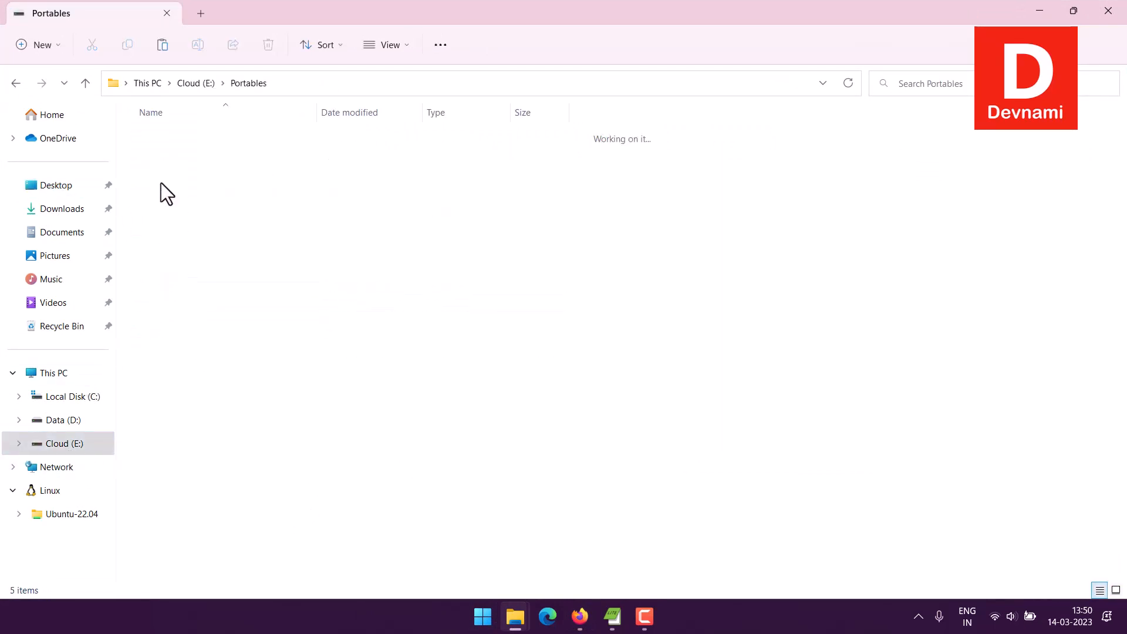
left_click(162, 164)
double_click(162, 163)
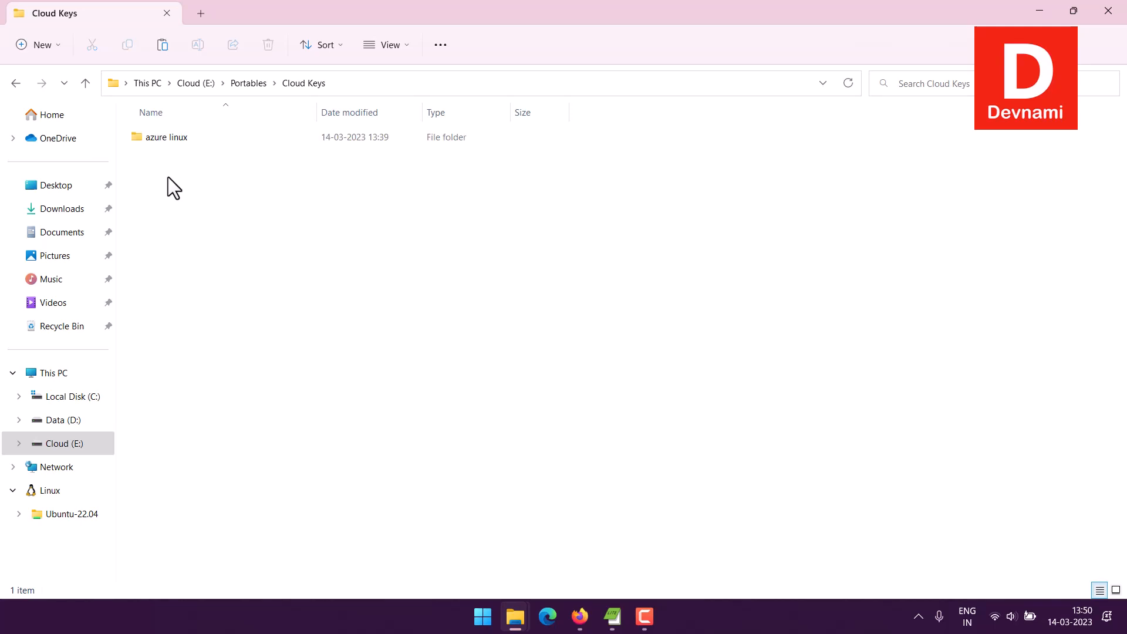
double_click(171, 141)
key("ctrl+v")
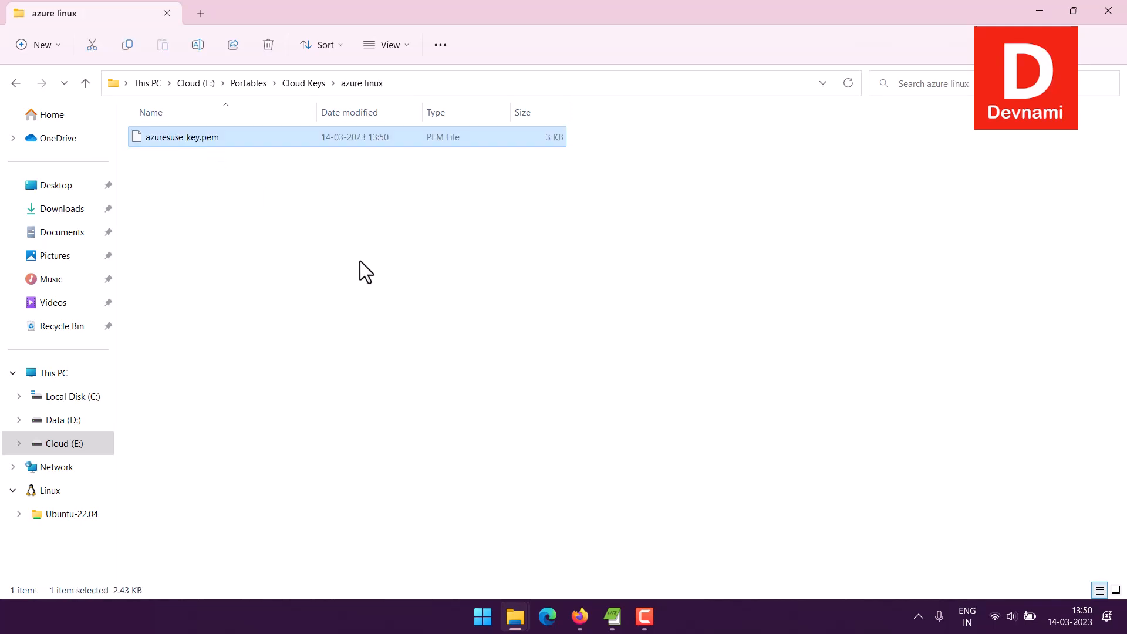
Step: Check the deployment's progress in the Azure portal and open the Portables folder of the Cloud (E:) drive in File Explorer
left_click(582, 615)
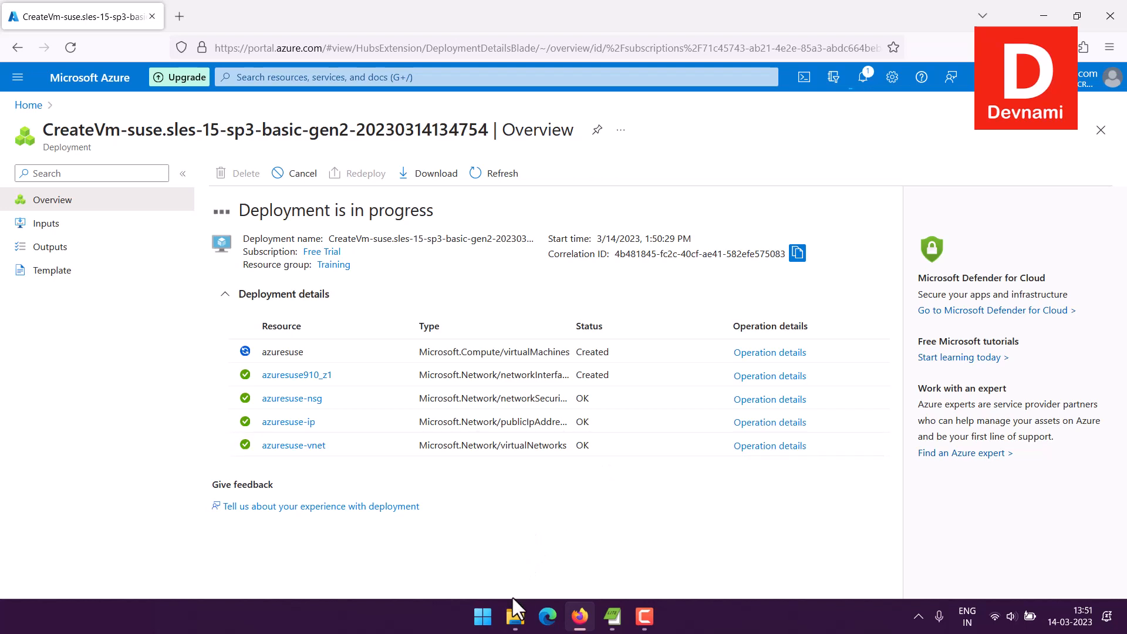
mouse_move(514, 611)
mouse_move(519, 579)
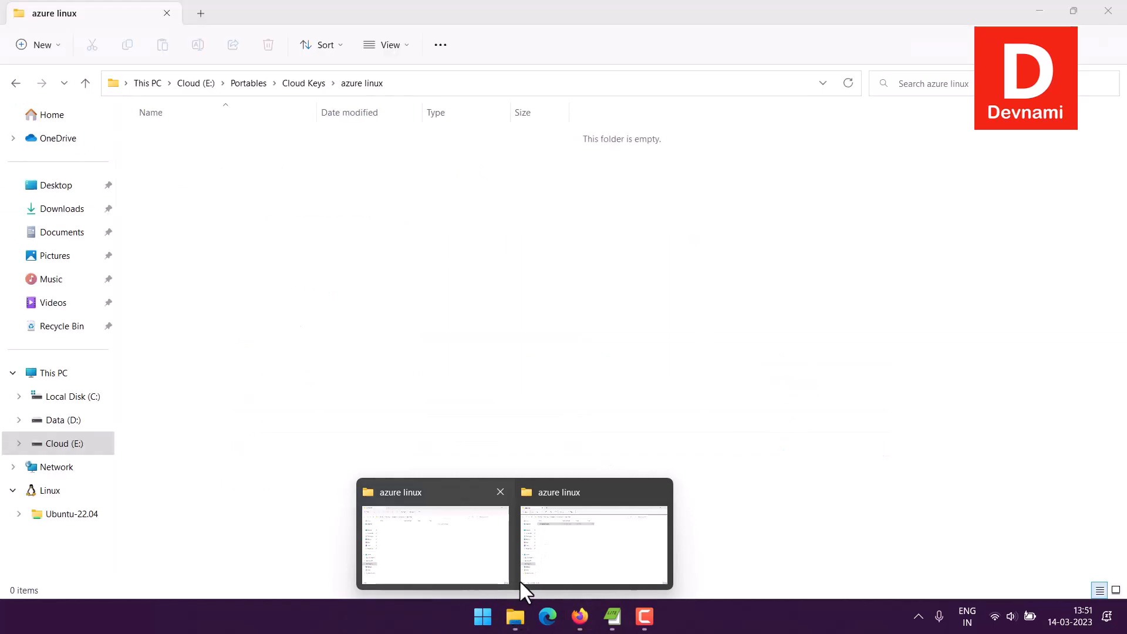
left_click(661, 492)
left_click(527, 517)
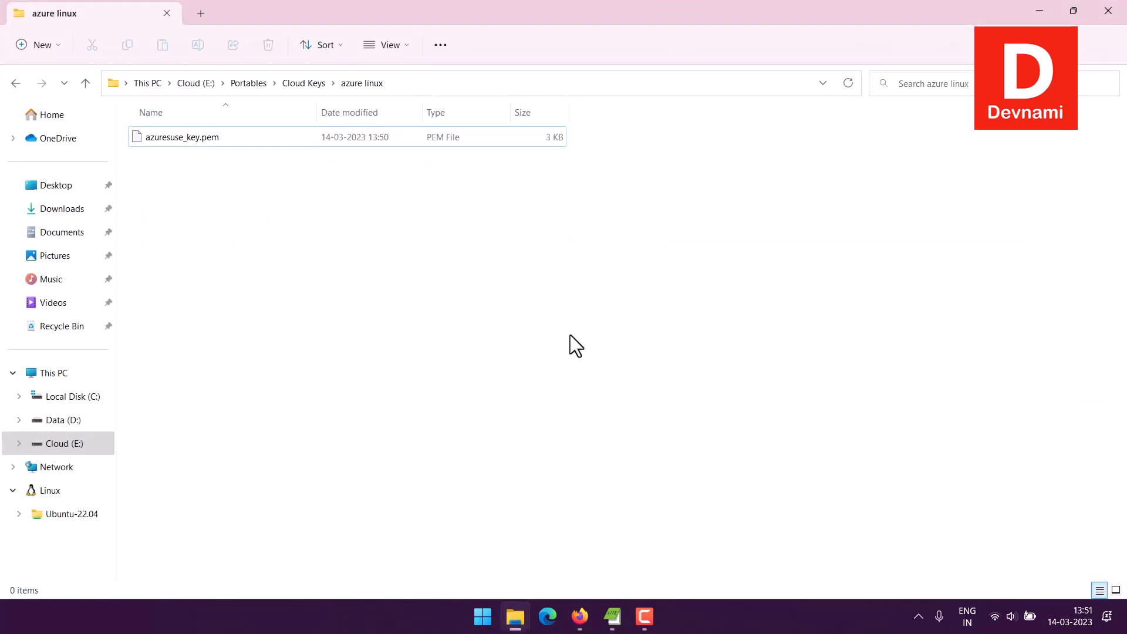
left_click(254, 83)
left_click(201, 281)
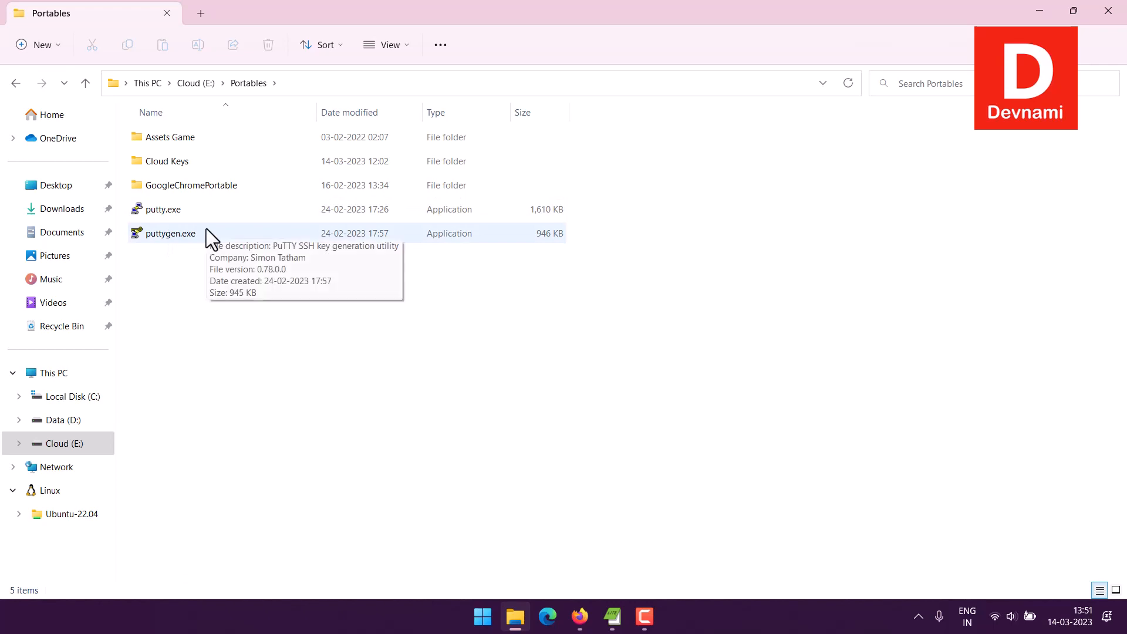
left_click(580, 617)
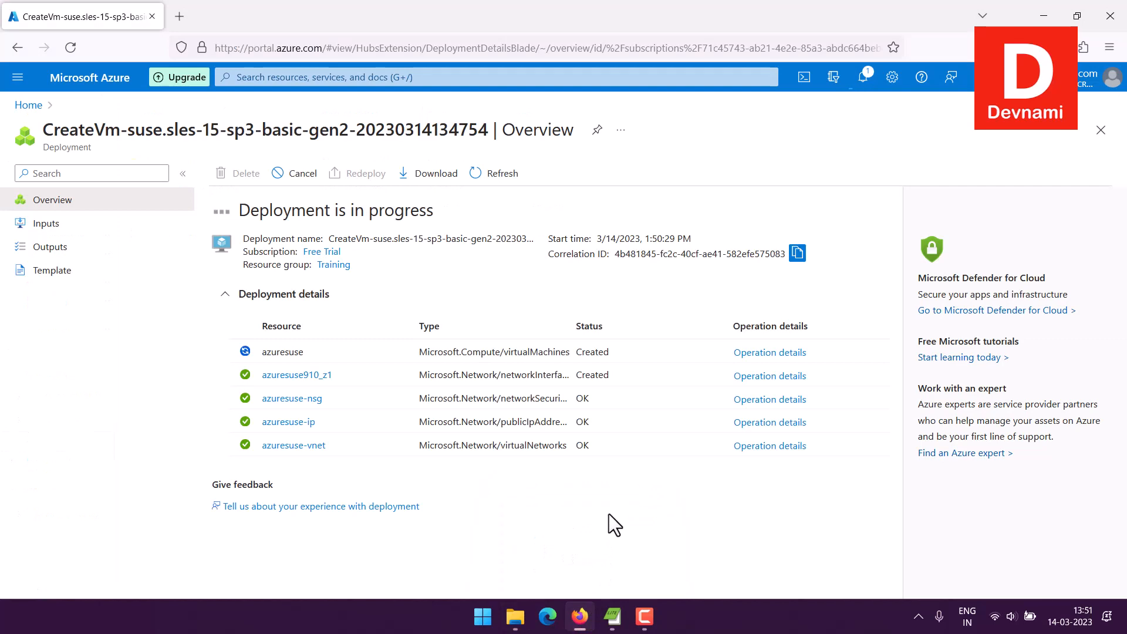
left_click(515, 617)
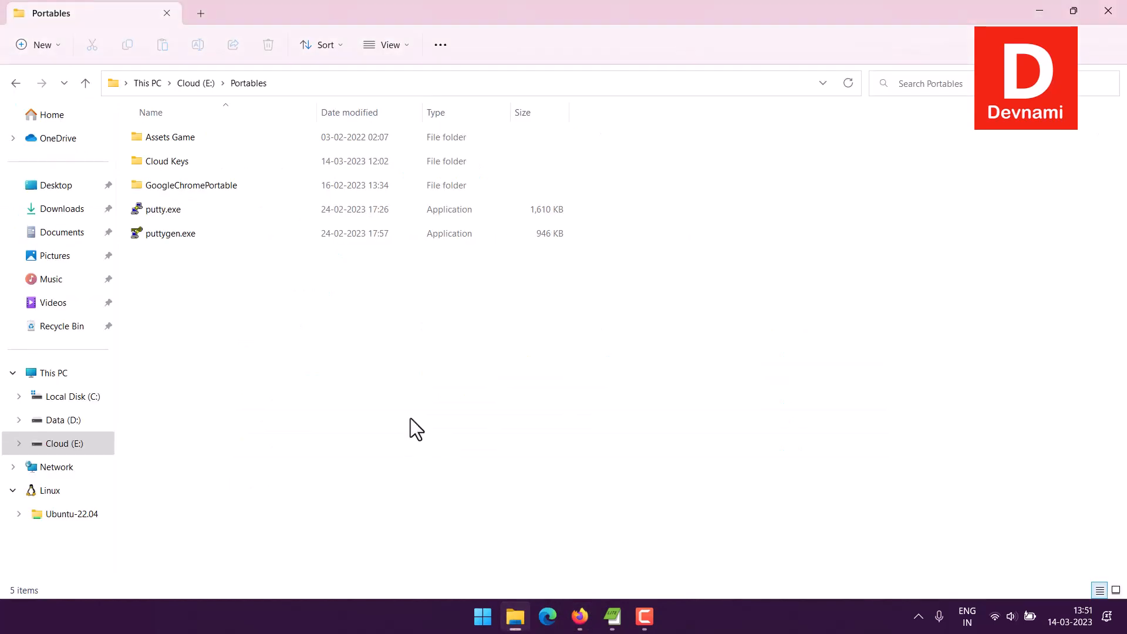
Step: Launch puttygen.exe and import azuresuse_key.pem from the azure linux folder into PuTTY Key Generator
double_click(156, 234)
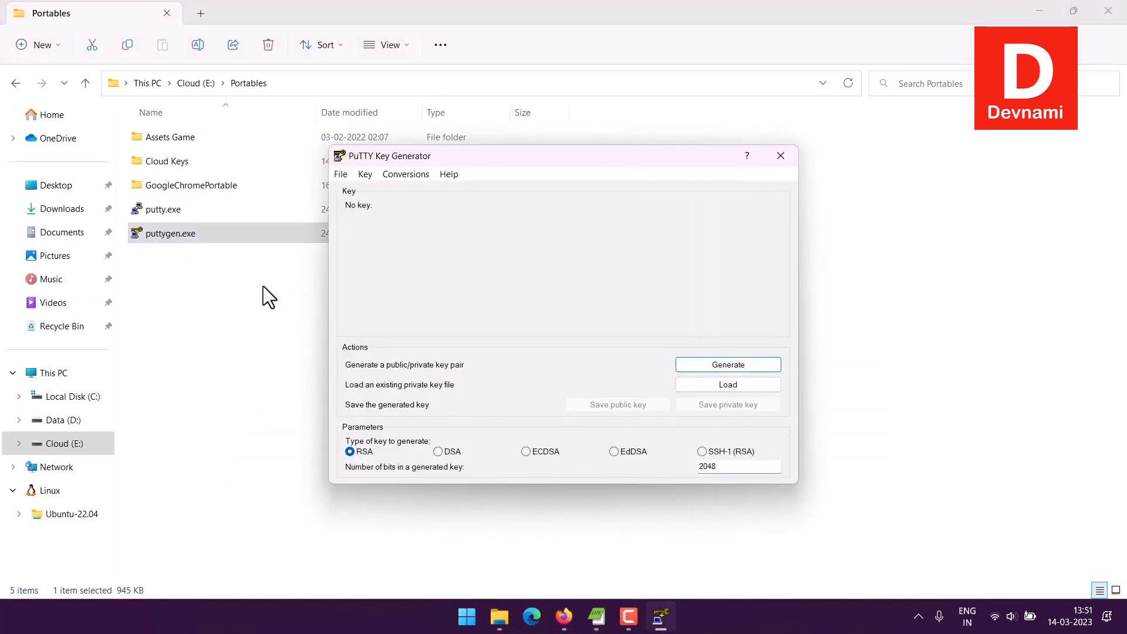
left_click(409, 175)
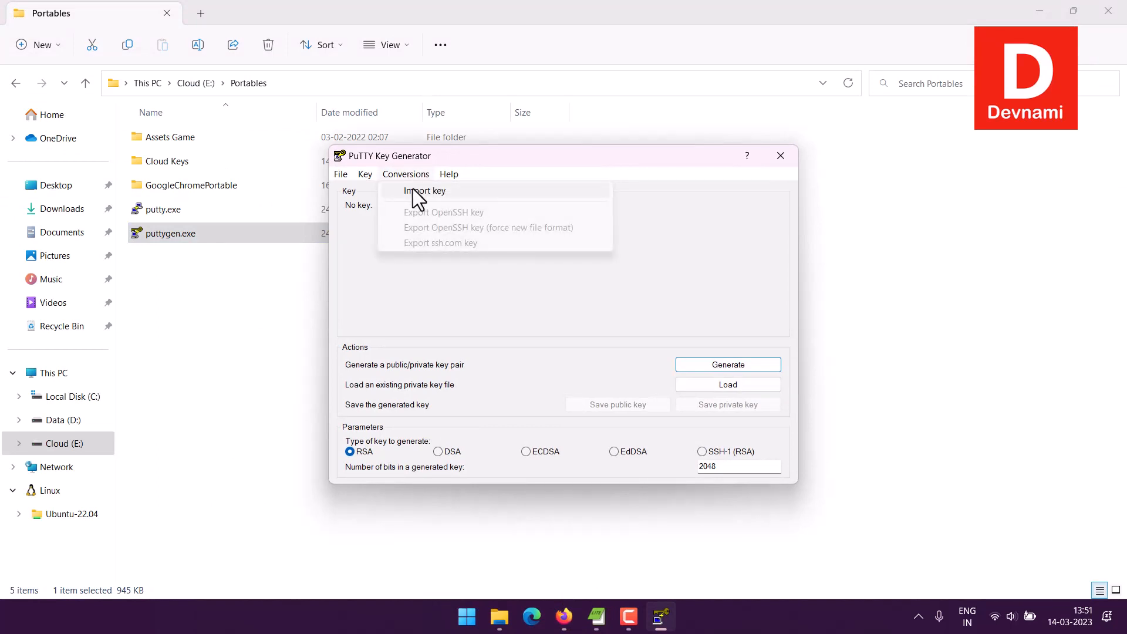
left_click(413, 188)
left_click(512, 300)
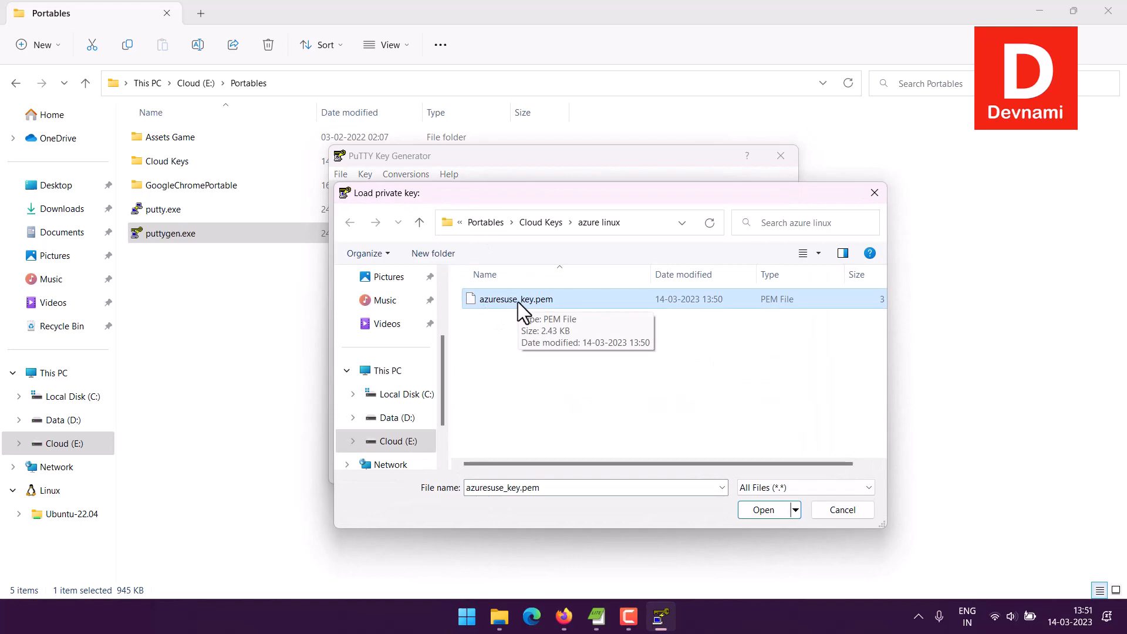
left_click(762, 511)
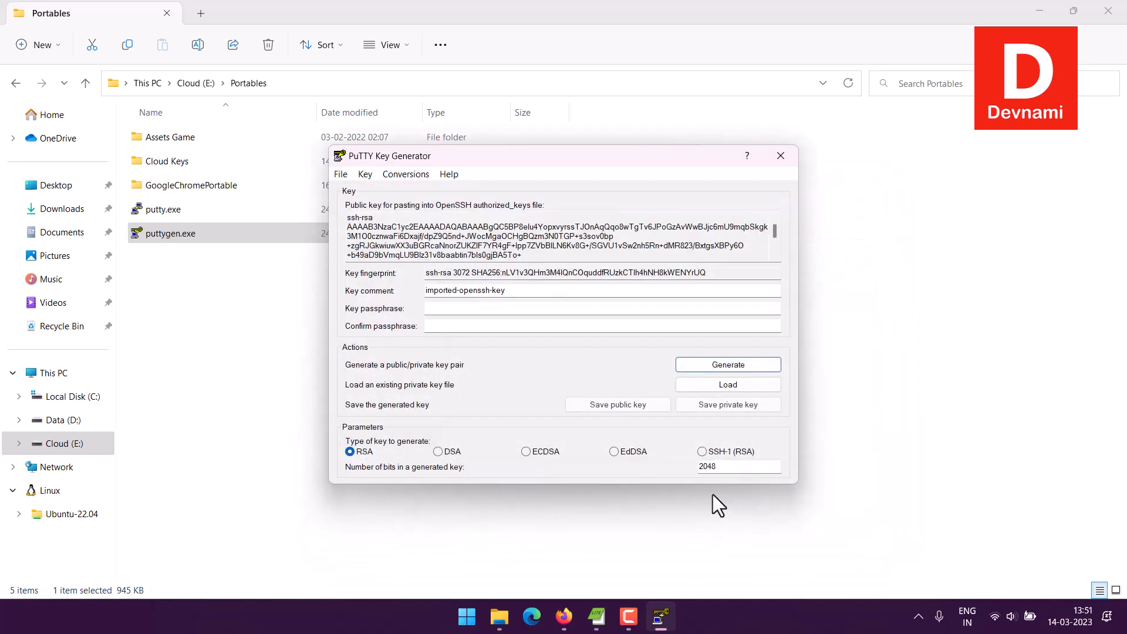
Step: Save the imported private key without a passphrase as azuresuse.ppk in the azure linux folder
left_click(713, 404)
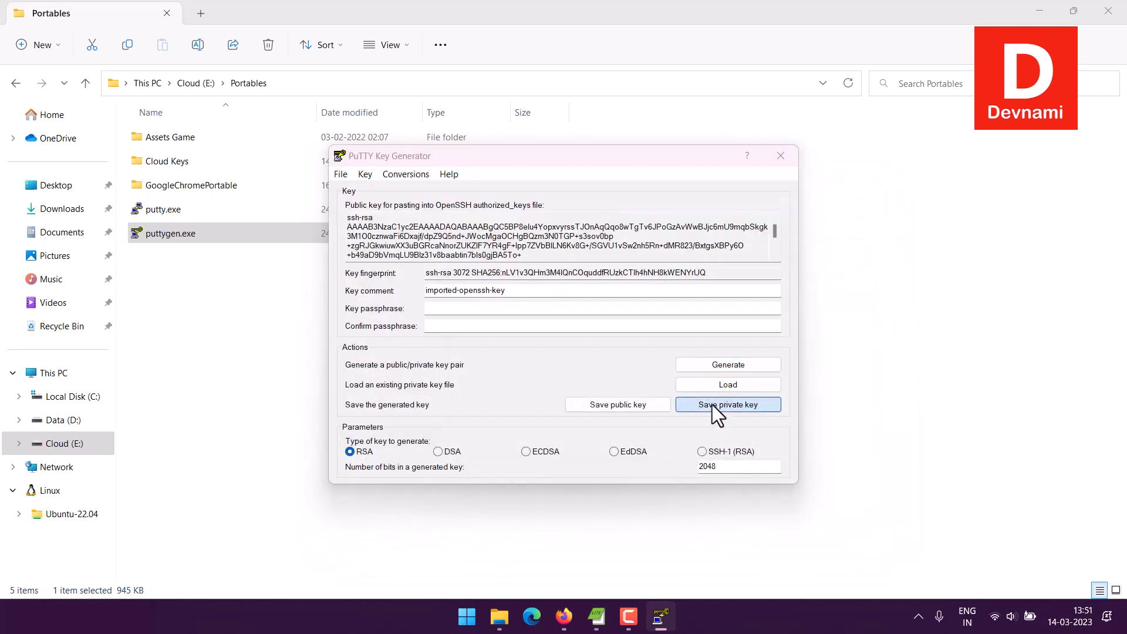
left_click(566, 362)
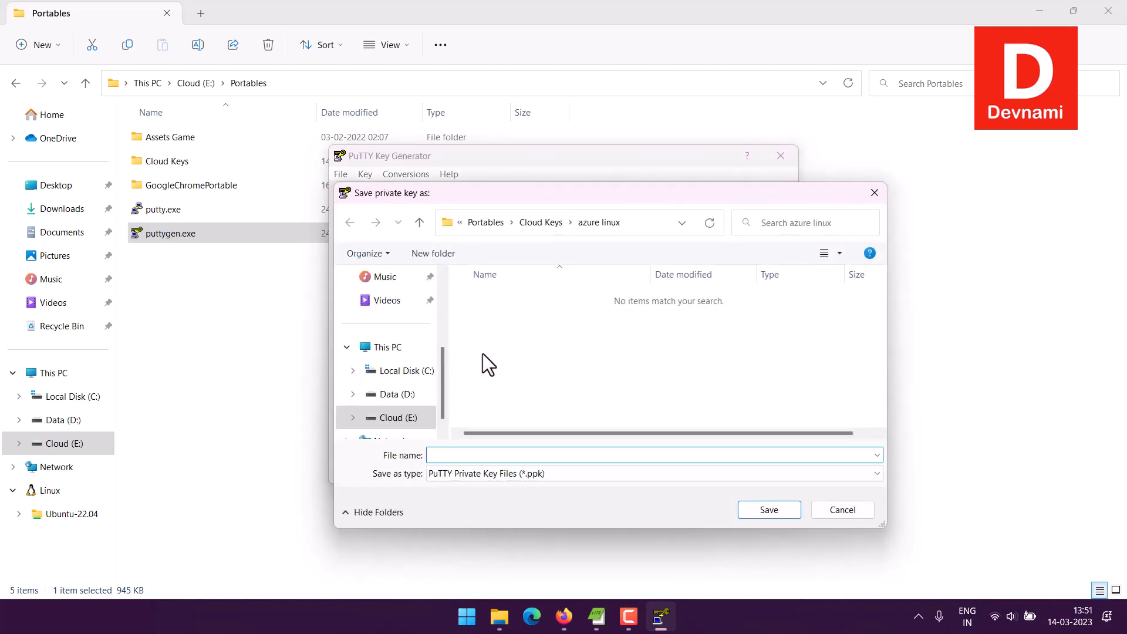
type("az")
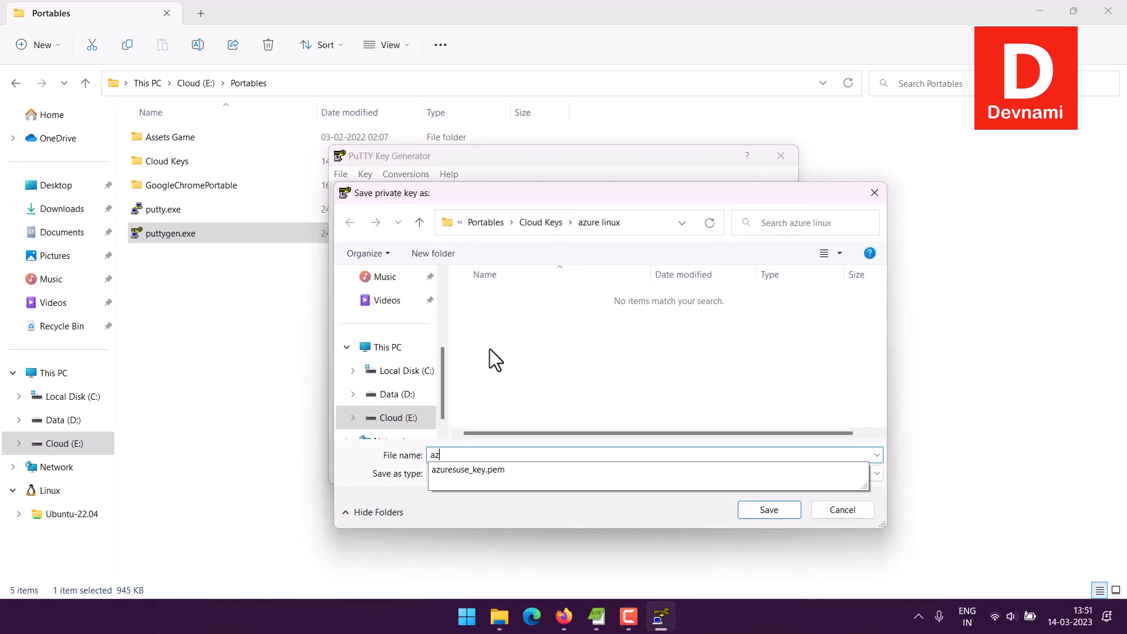
type("uresuse")
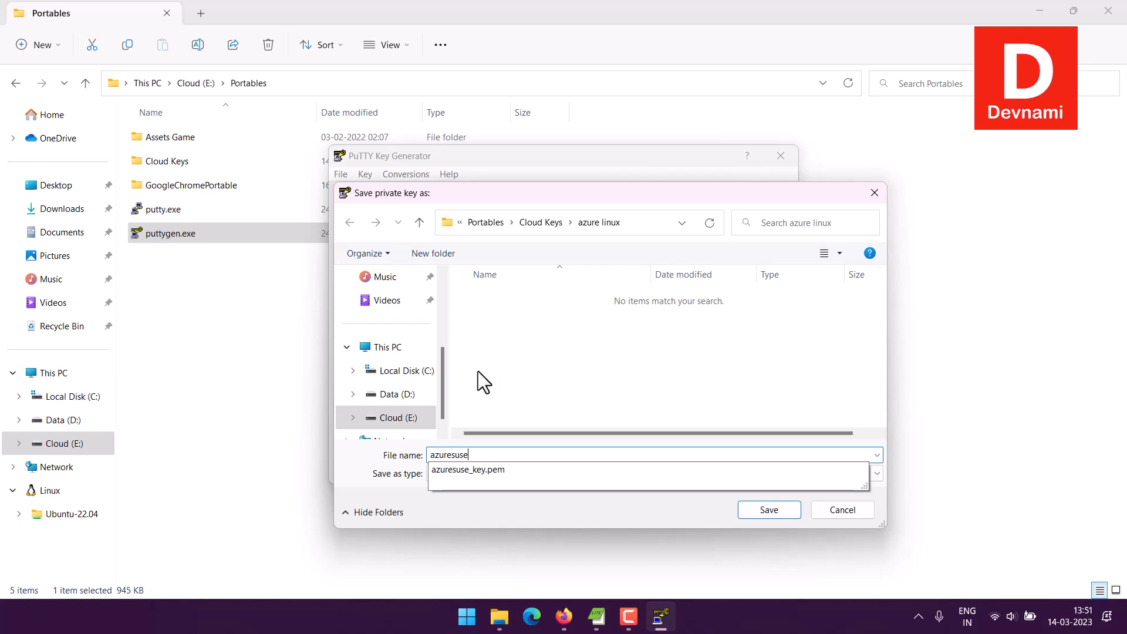
left_click(449, 455)
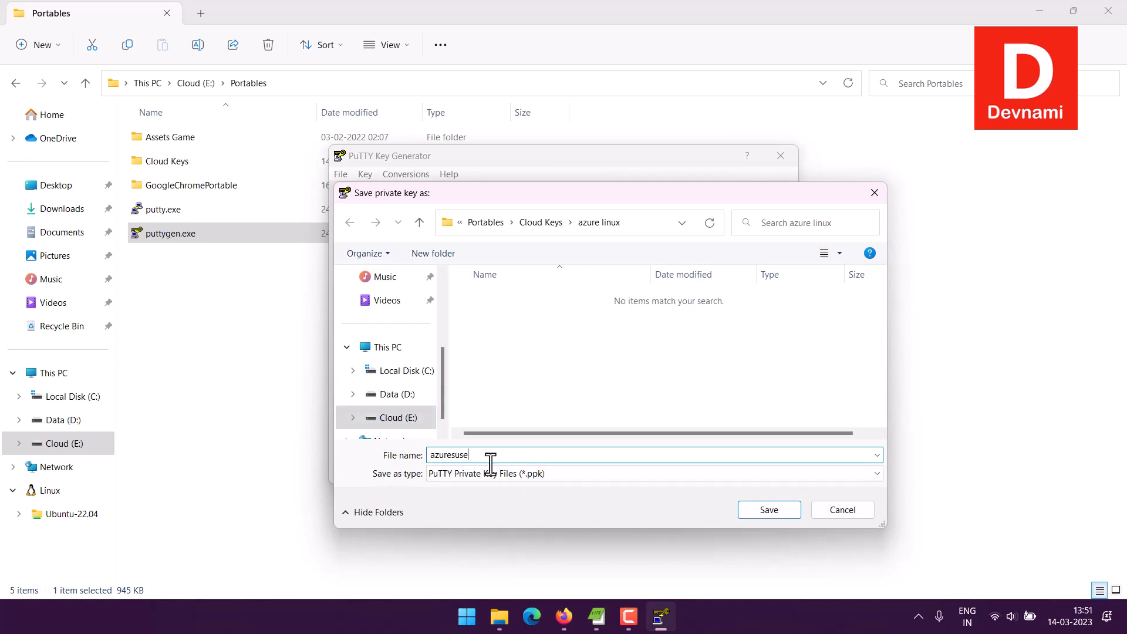
type(".ppk")
left_click(769, 509)
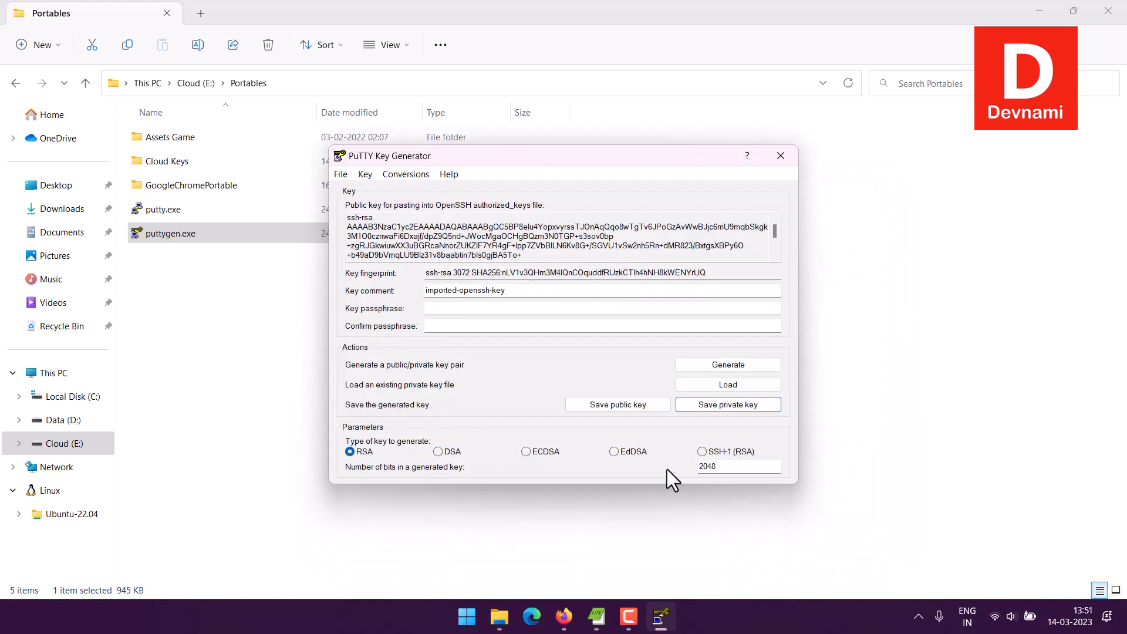
Step: Save the public key as azuresuse.pub in the azure linux folder and close PuTTY Key Generator
left_click(608, 402)
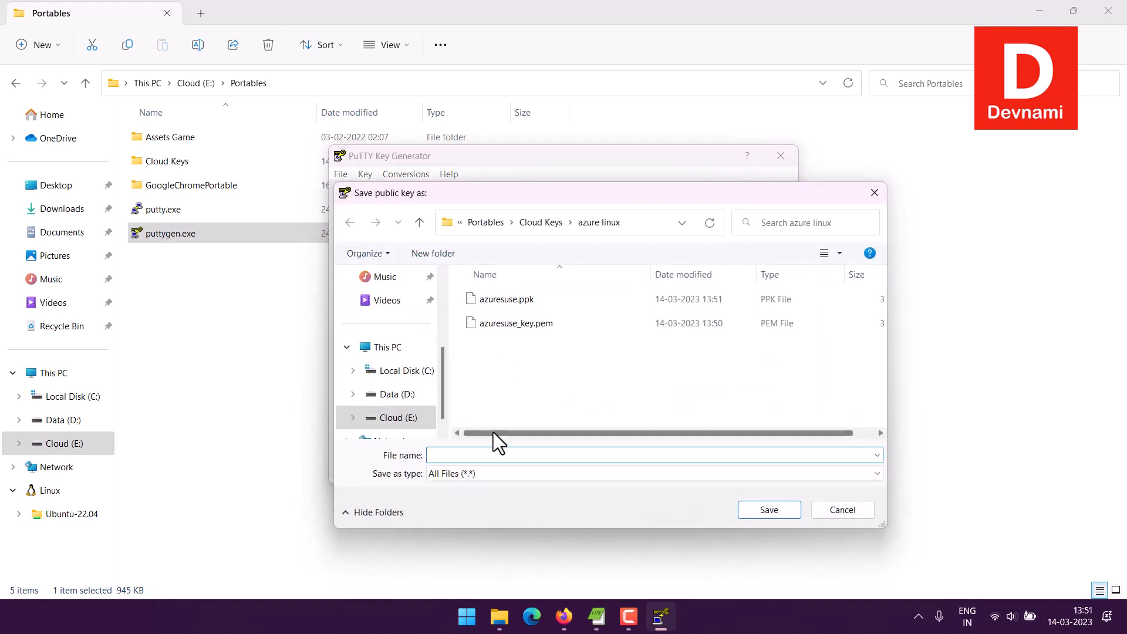
type("azure")
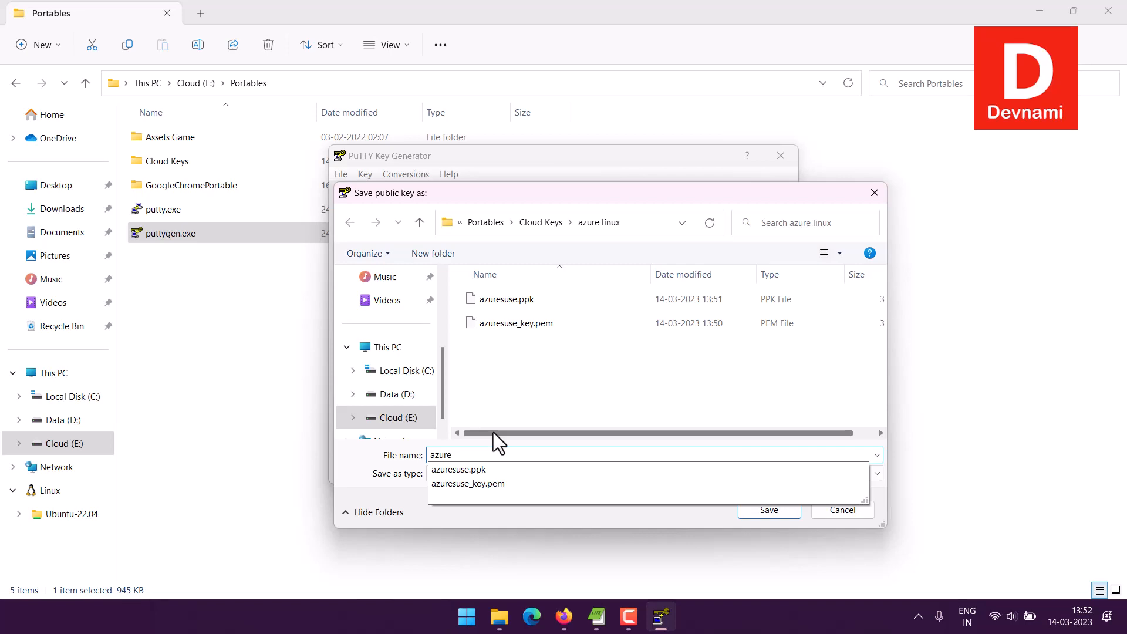
type("suse.pub")
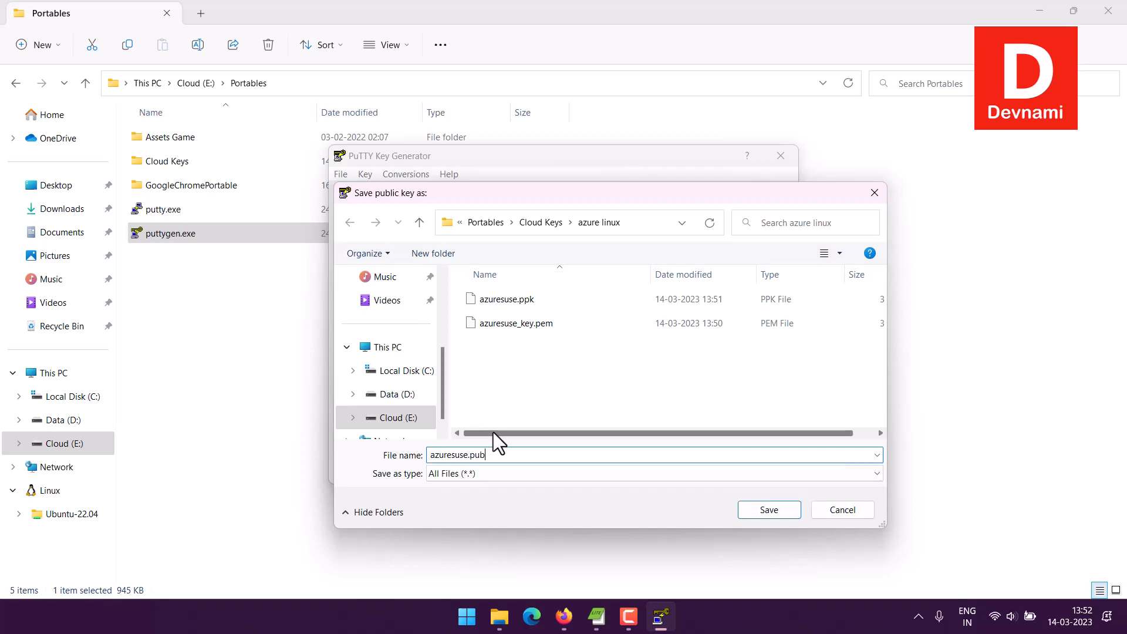
key("Return")
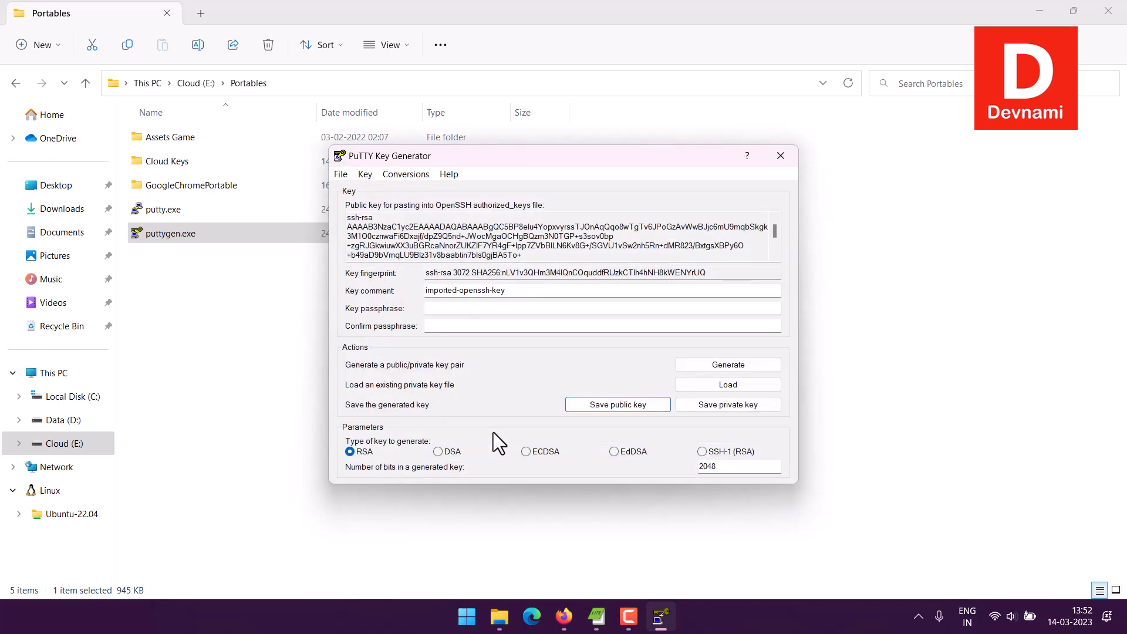
left_click(780, 156)
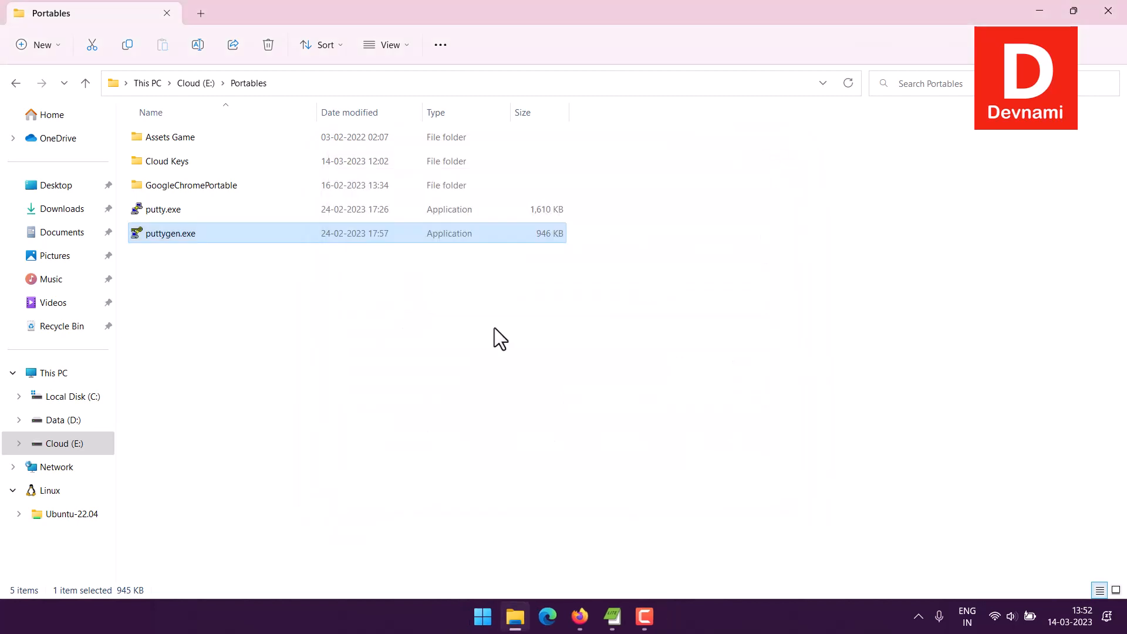
Step: Switch to the Azure portal in Firefox and open the deployed azuresuse virtual machine's overview
left_click(438, 356)
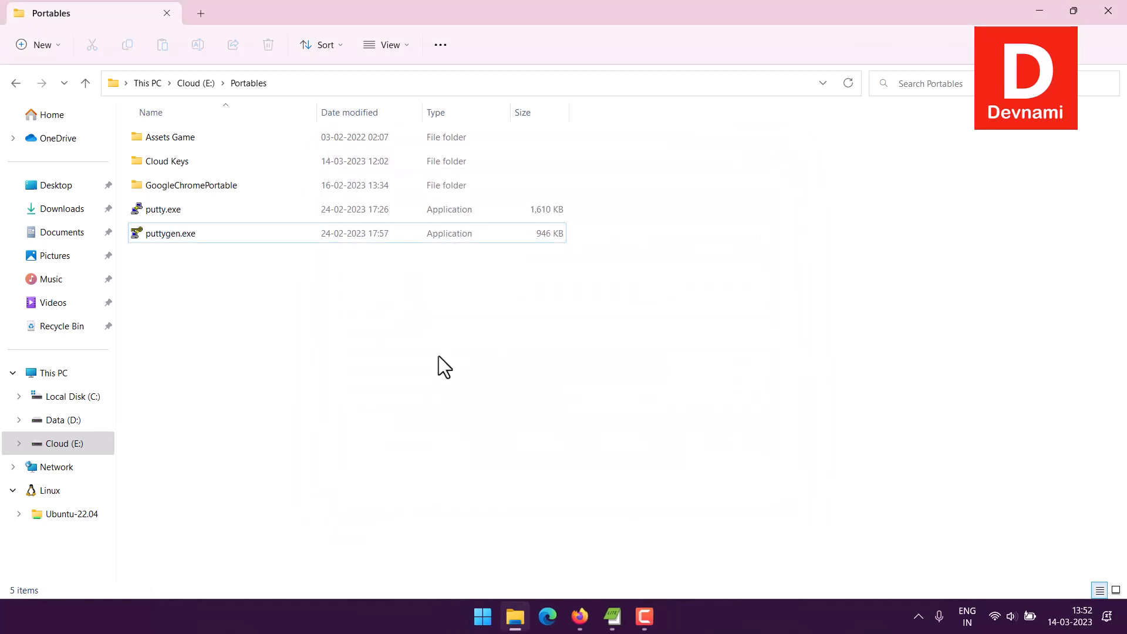
left_click(579, 615)
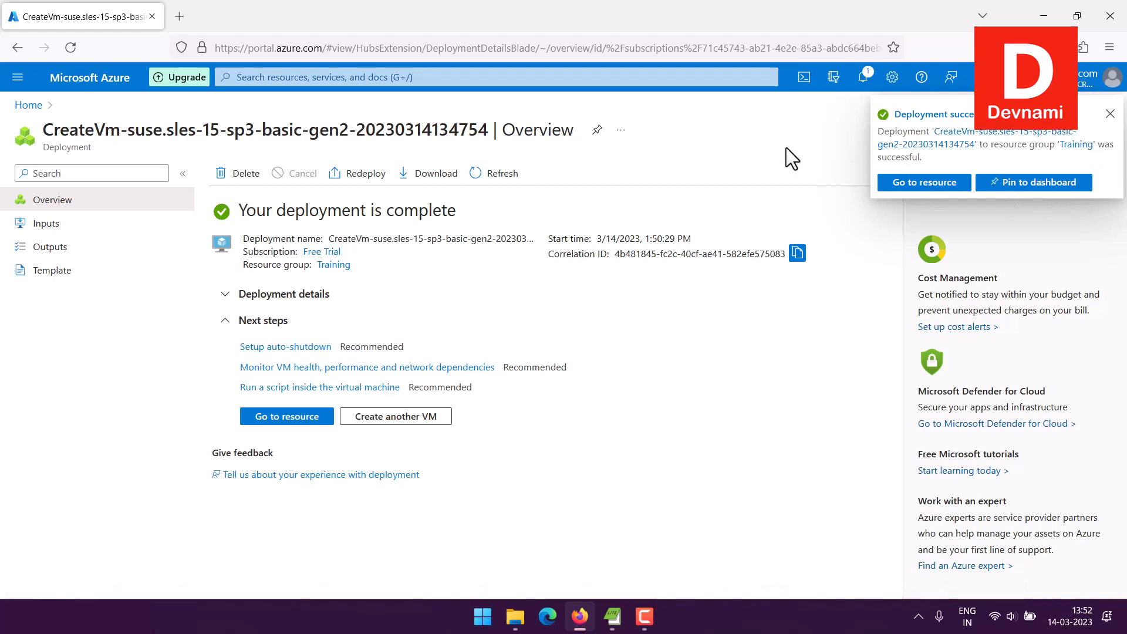
left_click(276, 418)
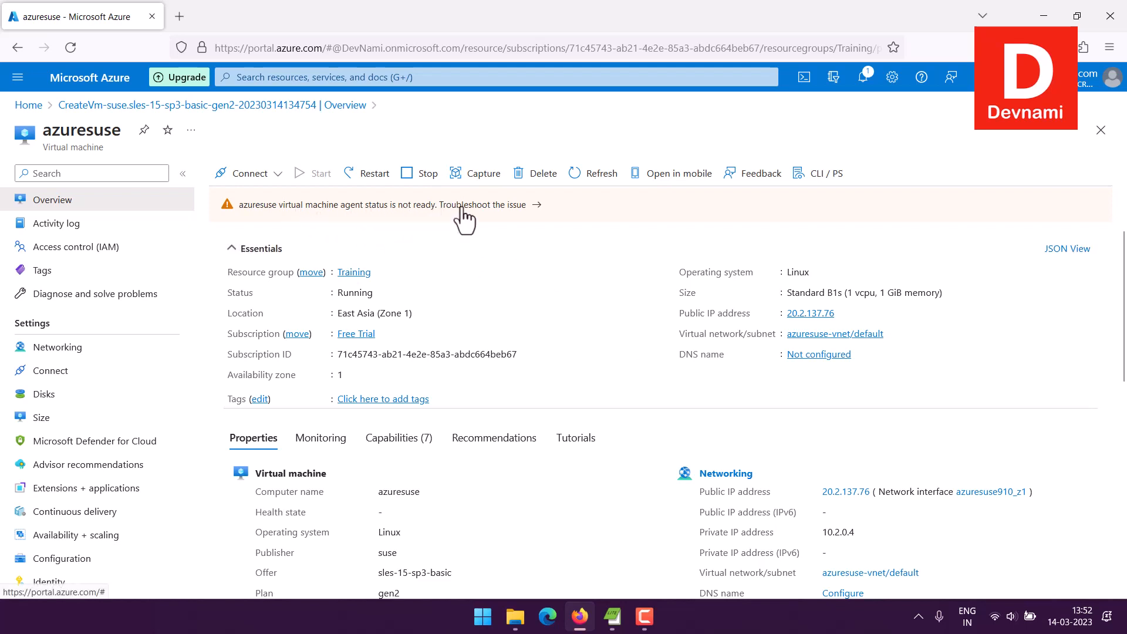
Step: Examine the troubleshooting guidance and problem types for the azuresuse agent status warning, then return to the machine's overview
left_click(531, 206)
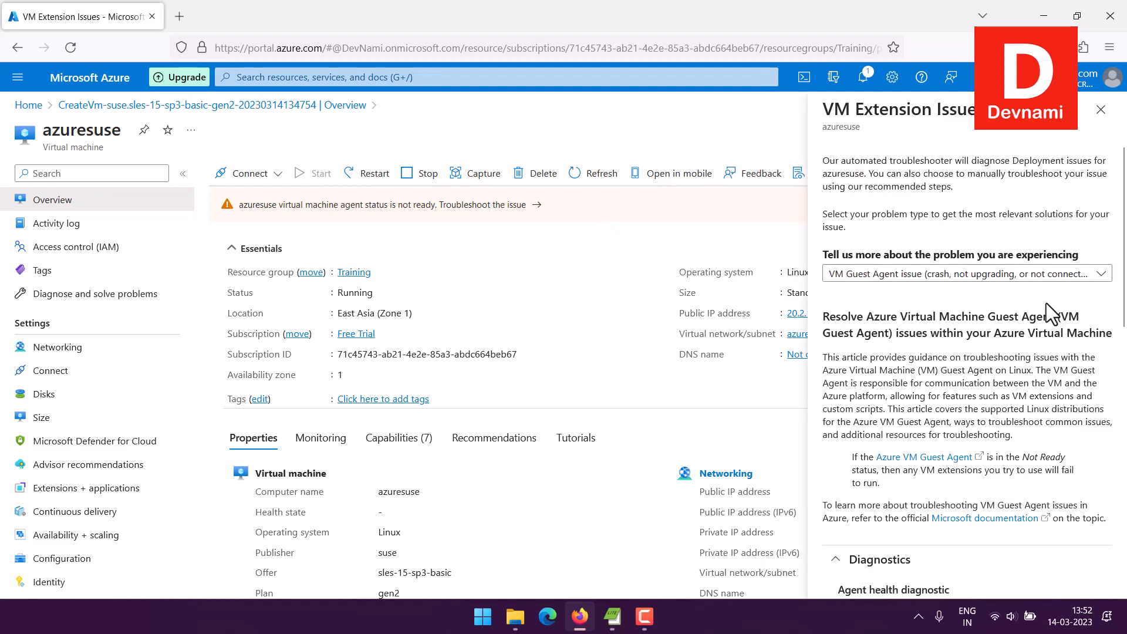
scroll(1047, 303, "down", 10)
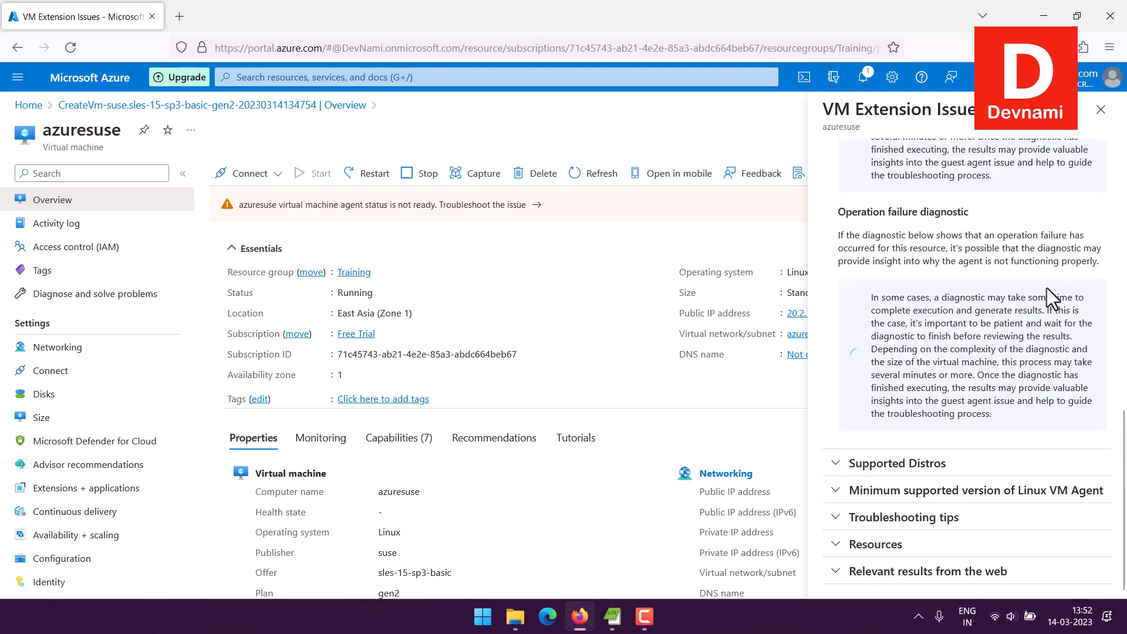
scroll(1047, 288, "up", 10)
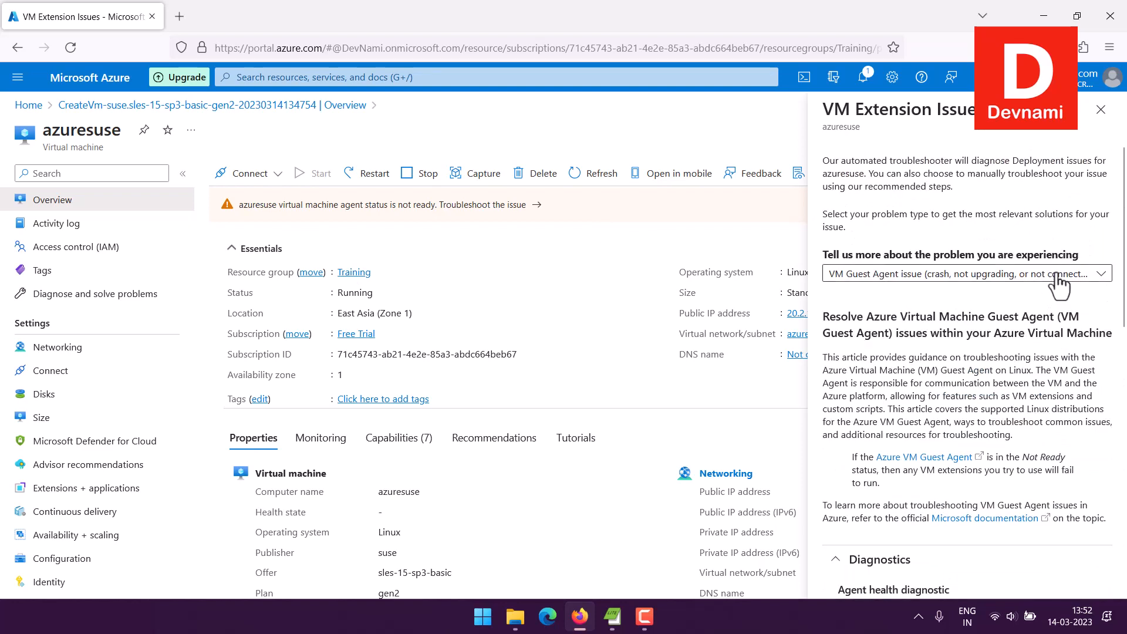
left_click(1060, 281)
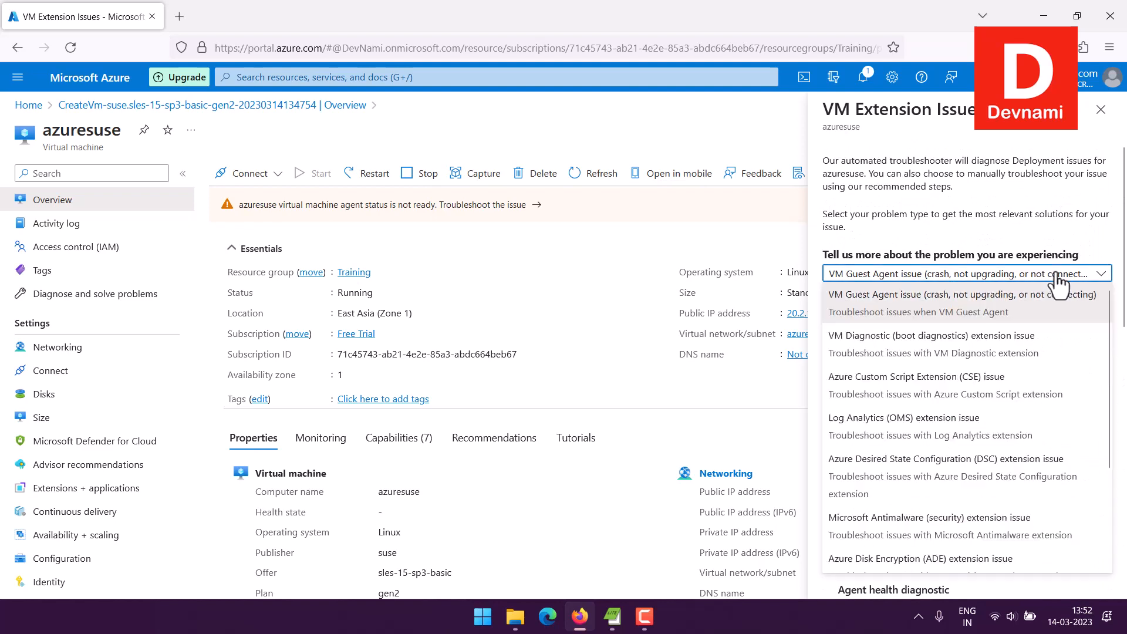
left_click(1039, 239)
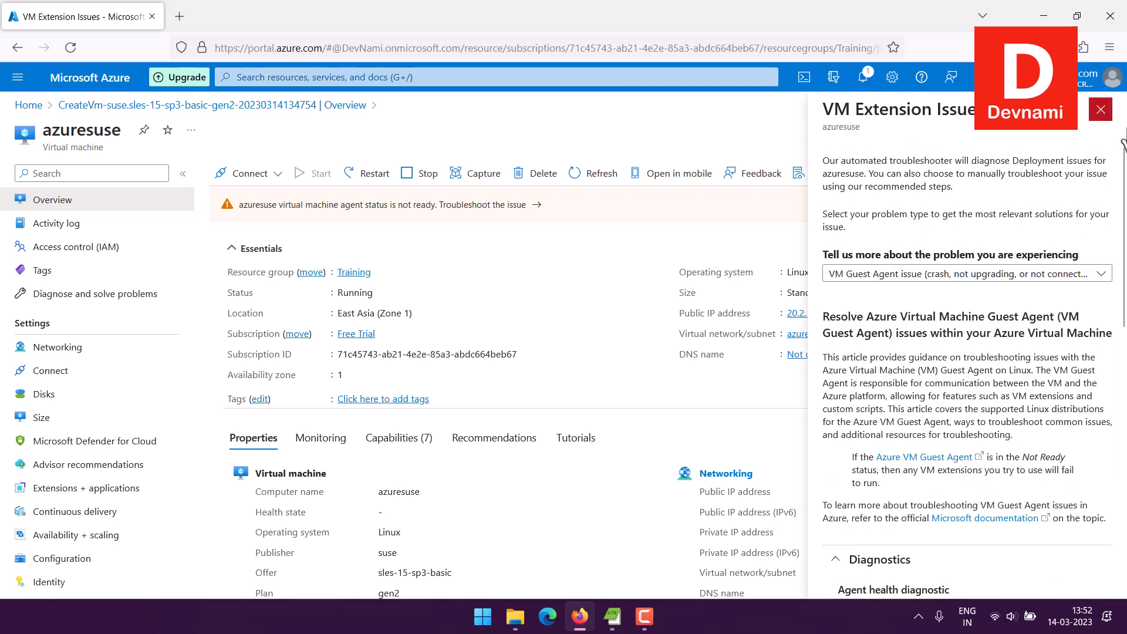
left_click(1101, 109)
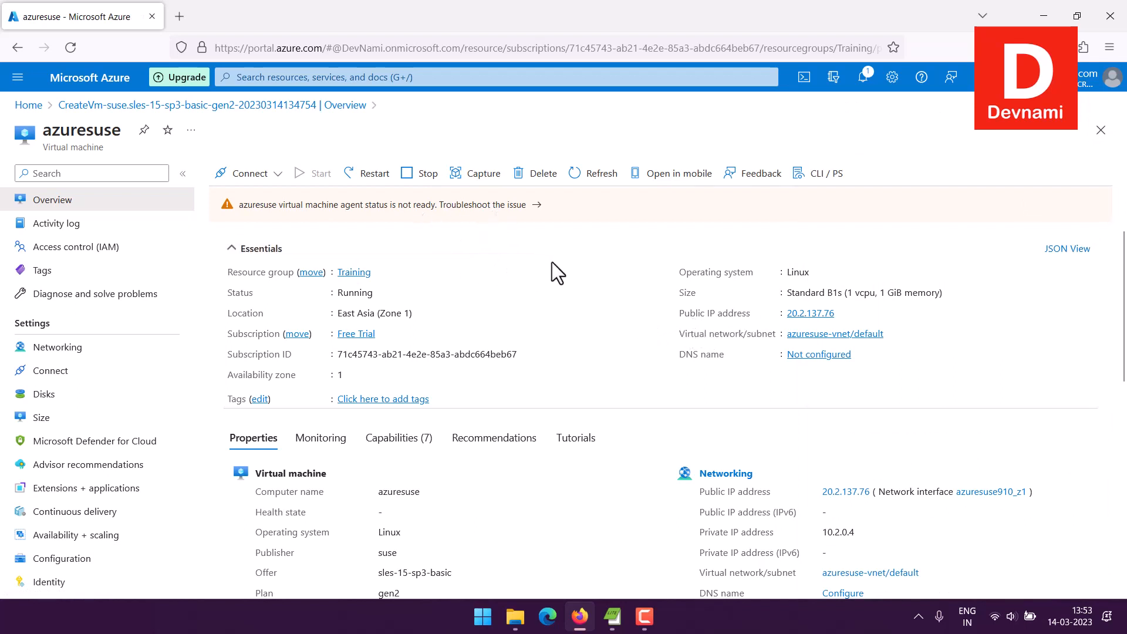
left_click_drag(339, 294, 463, 298)
left_click(462, 298)
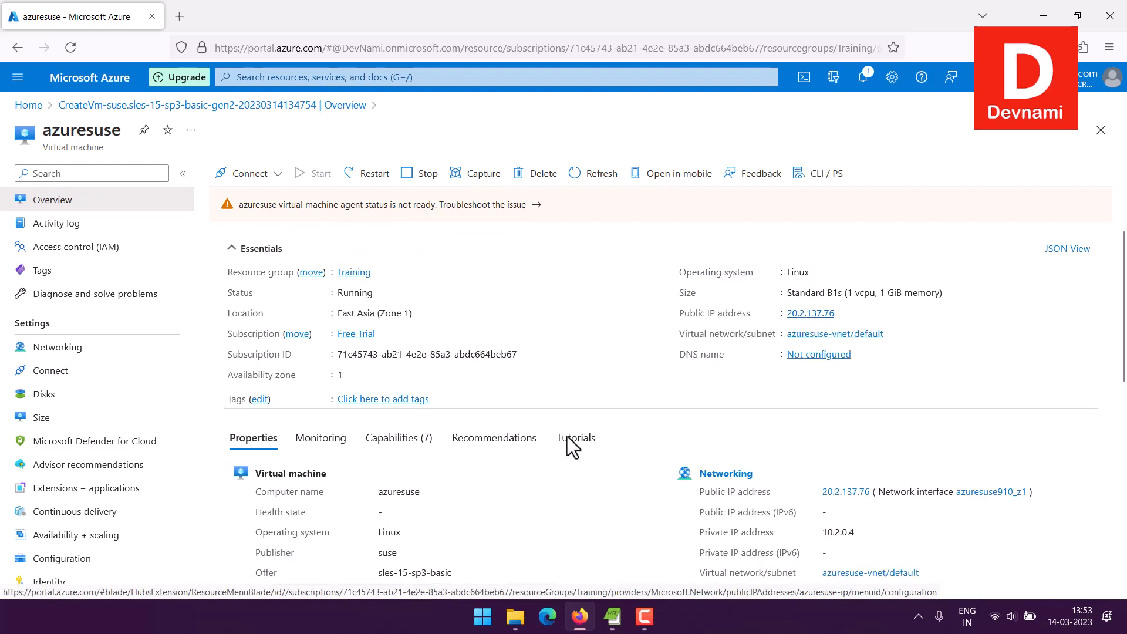
Step: Launch putty.exe from the Portables folder and delete the saved Azure session
left_click(515, 616)
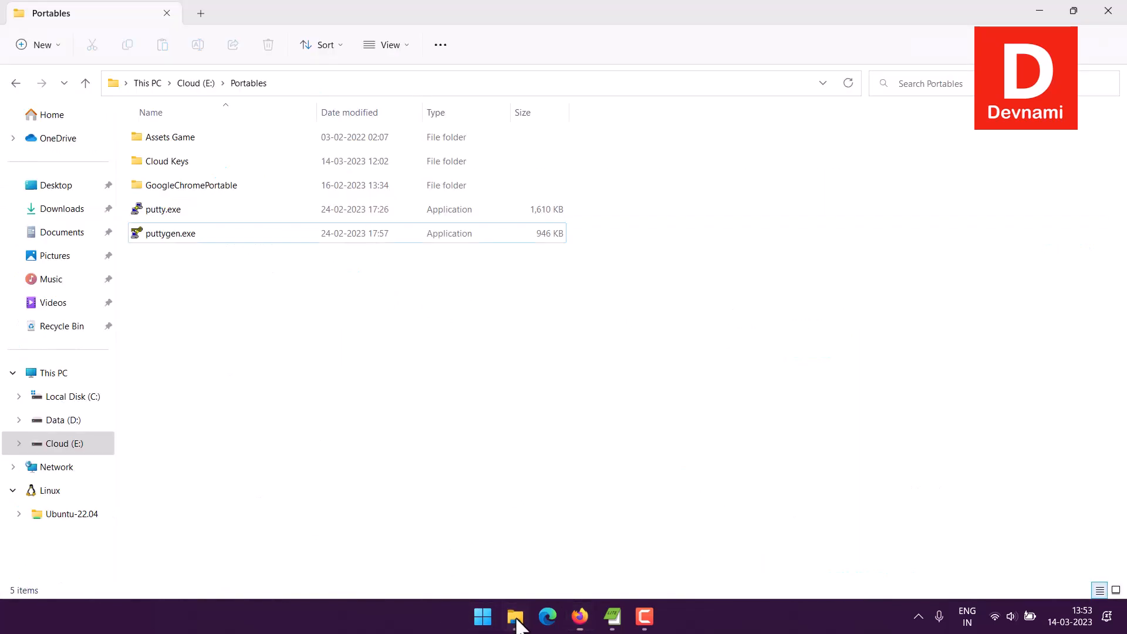
double_click(170, 209)
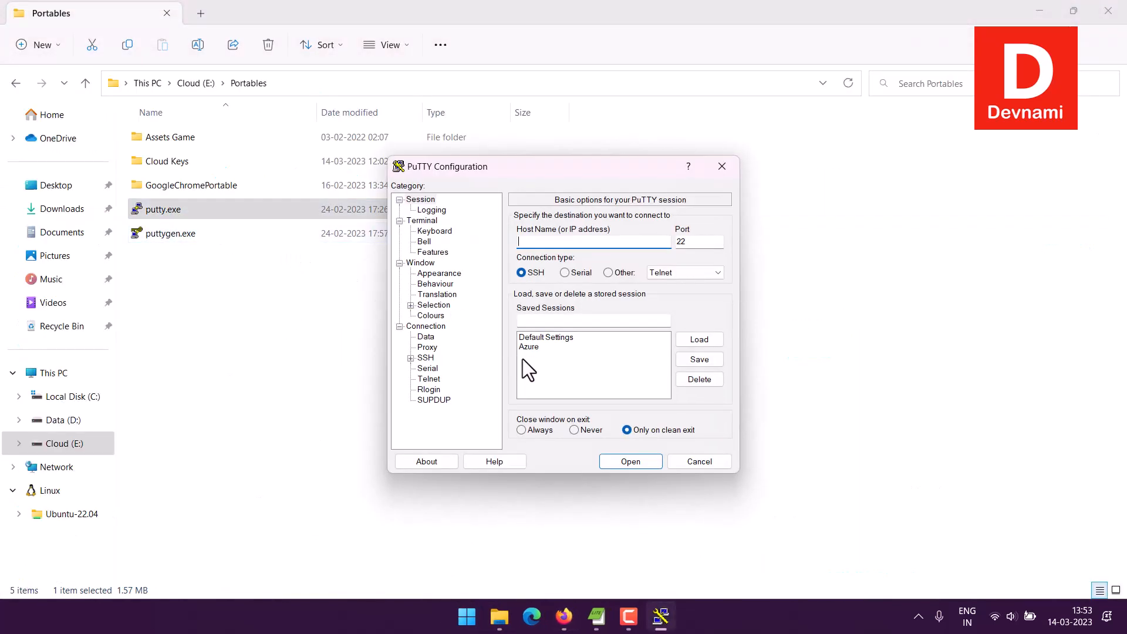
left_click(528, 347)
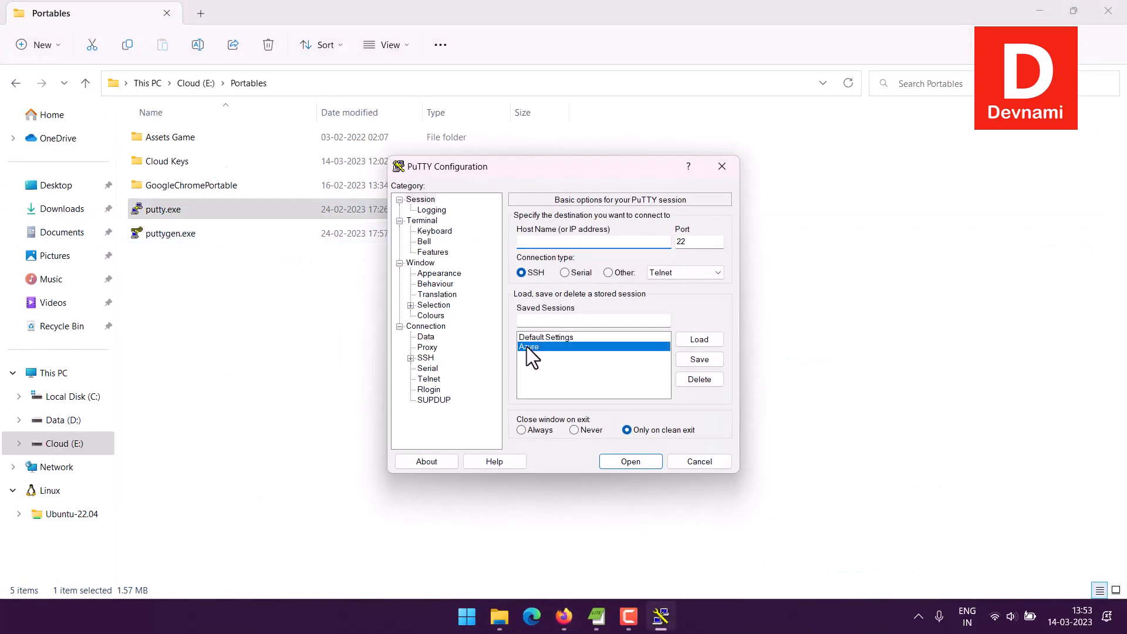
left_click(699, 380)
Step: Name the PuTTY session AzureSuse and set its host to the virtual machine's public IP address 20.2.137.76, copied from the Azure portal
left_click(549, 321)
type("A")
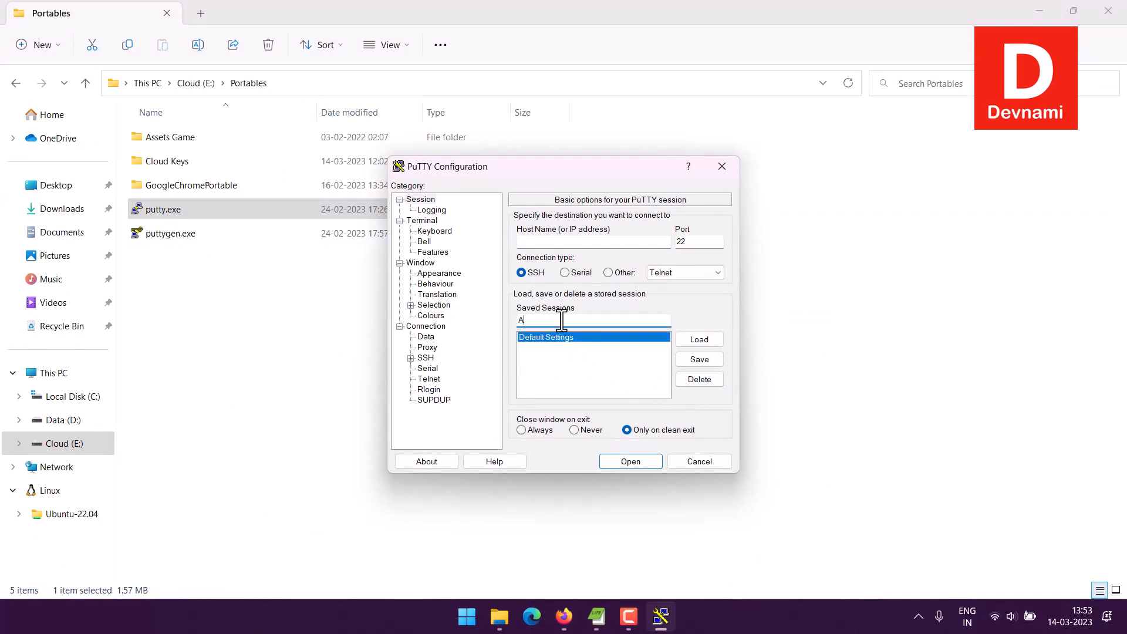
type("zureSuse")
left_click(564, 616)
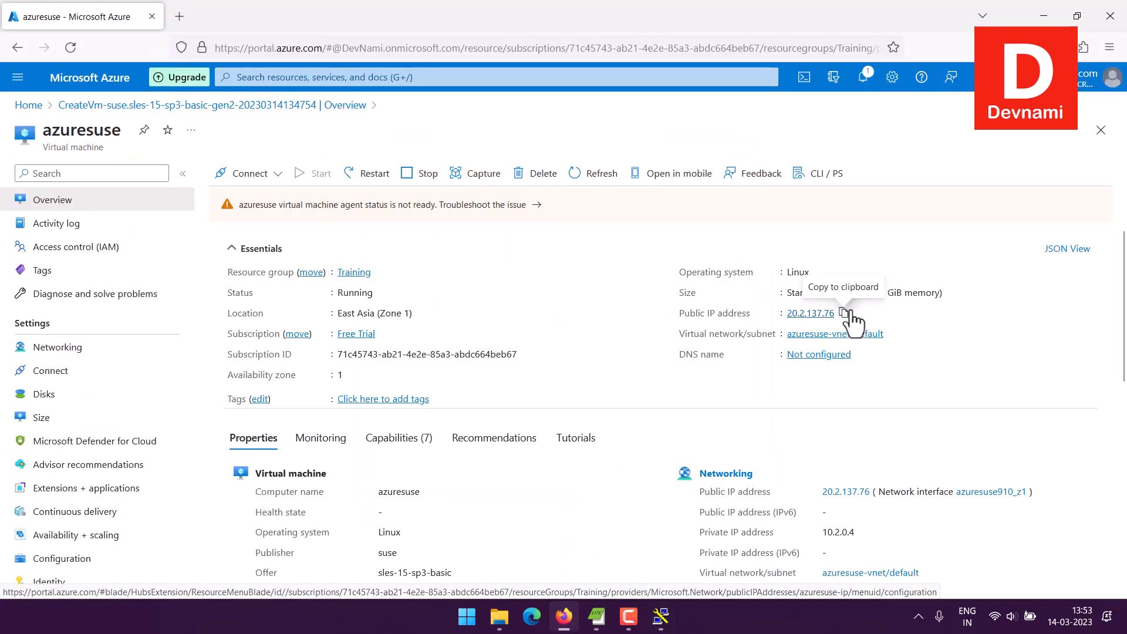
left_click(844, 313)
left_click(661, 616)
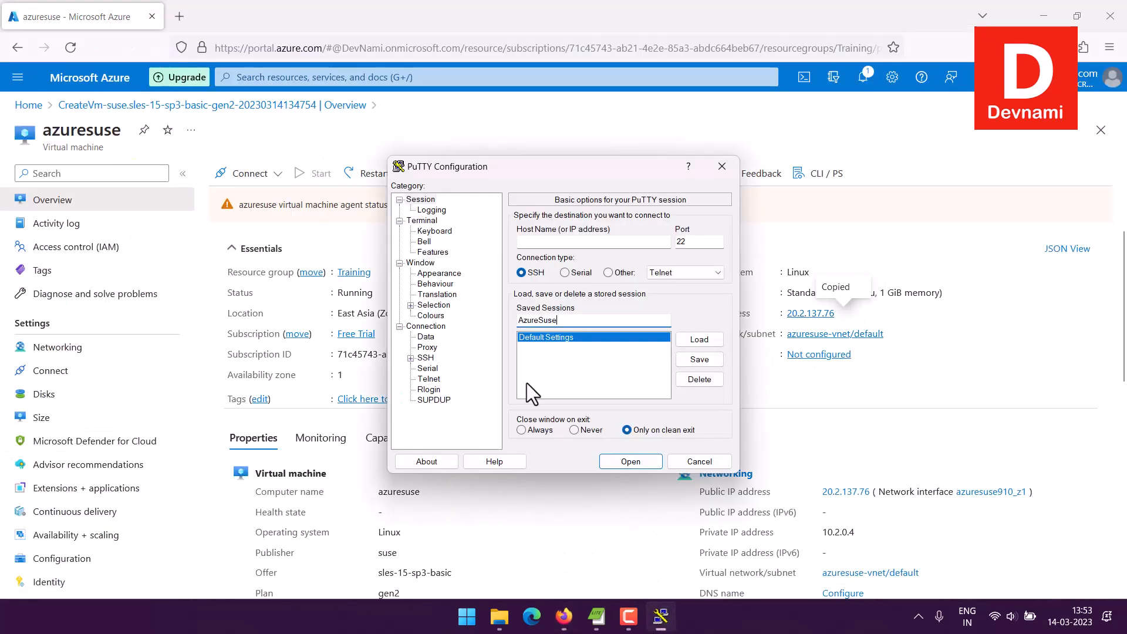
left_click(552, 241)
key("ctrl+v")
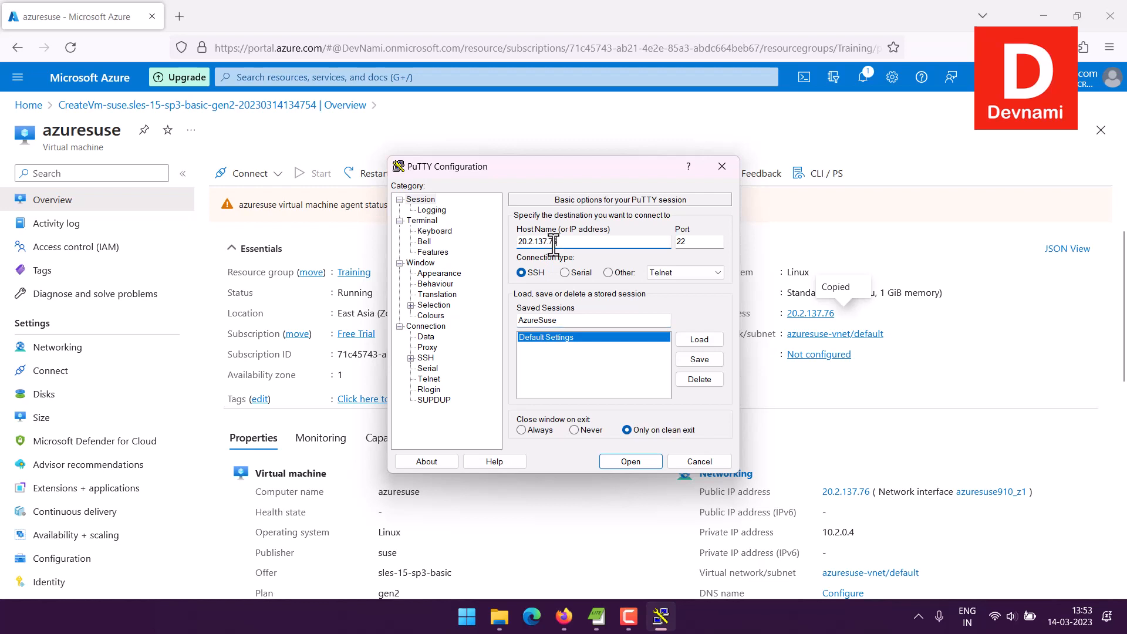
Step: Set azuresuse.ppk from the azure linux folder as the private key file for SSH authentication
left_click(410, 358)
left_click(422, 390)
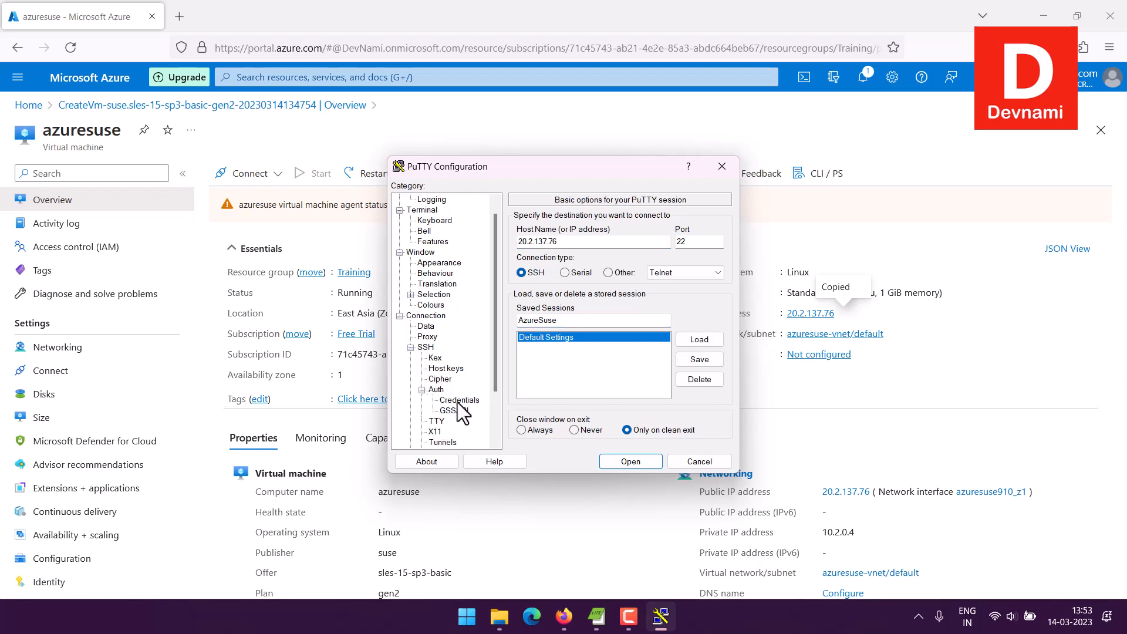
left_click(458, 401)
left_click(685, 241)
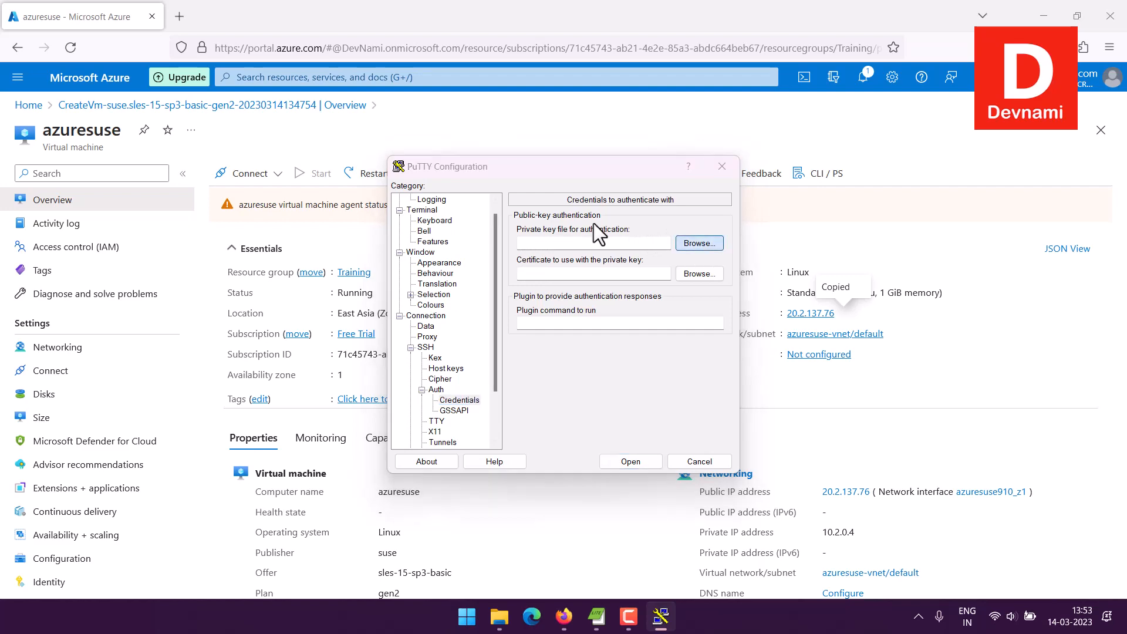
left_click(587, 300)
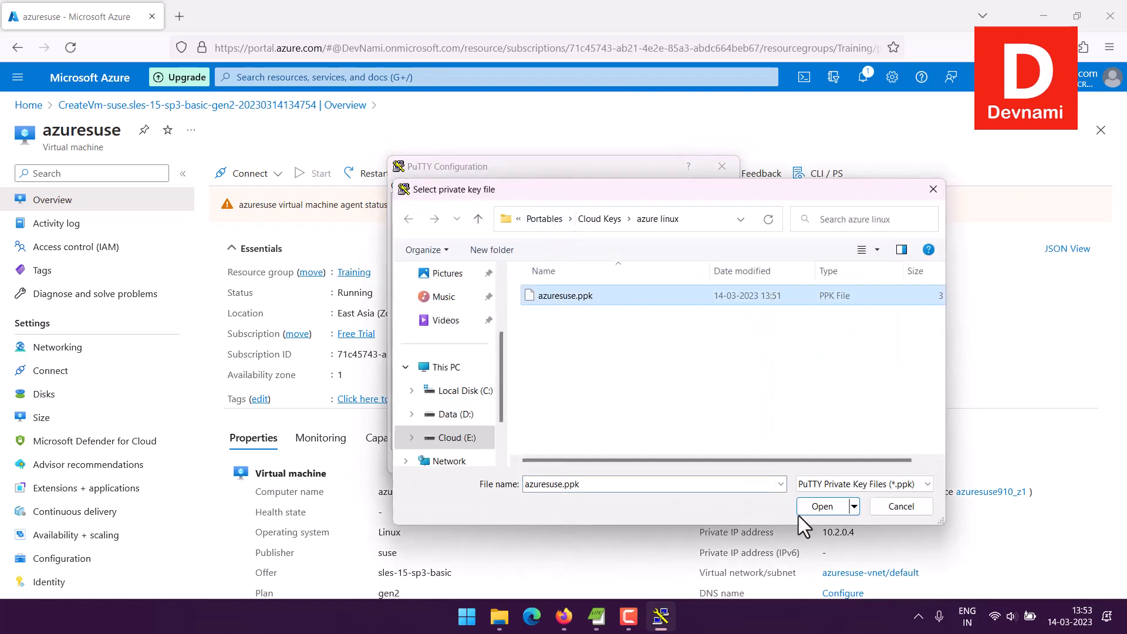
left_click(819, 506)
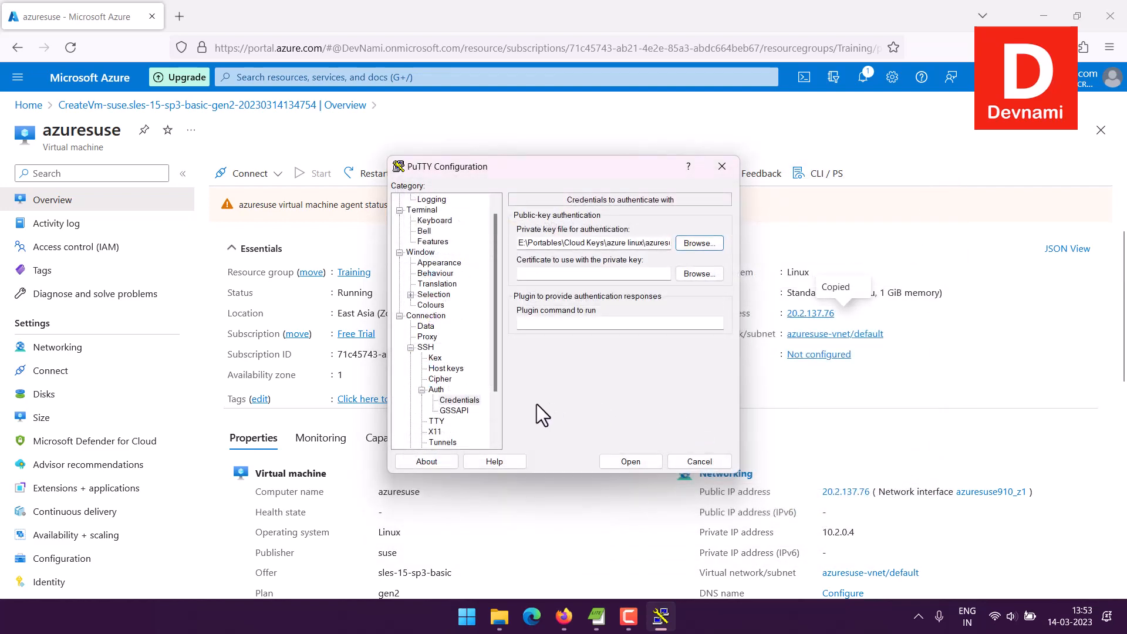
Step: Return to the basic session options and save the configuration as AzureSuse
left_click(445, 369)
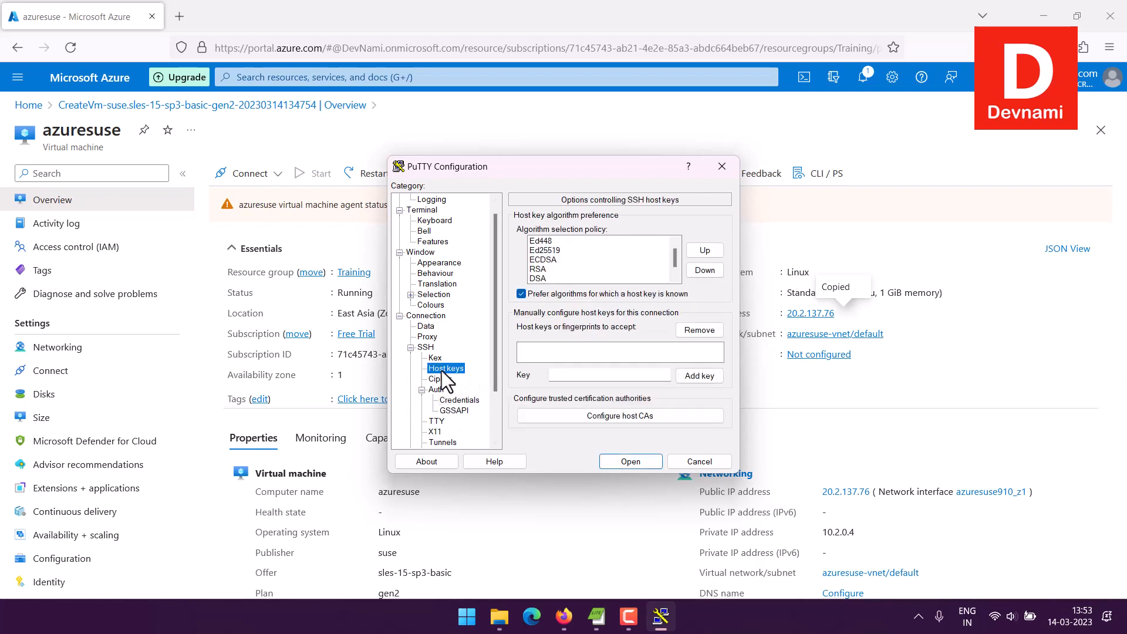
left_click(441, 378)
left_click(427, 325)
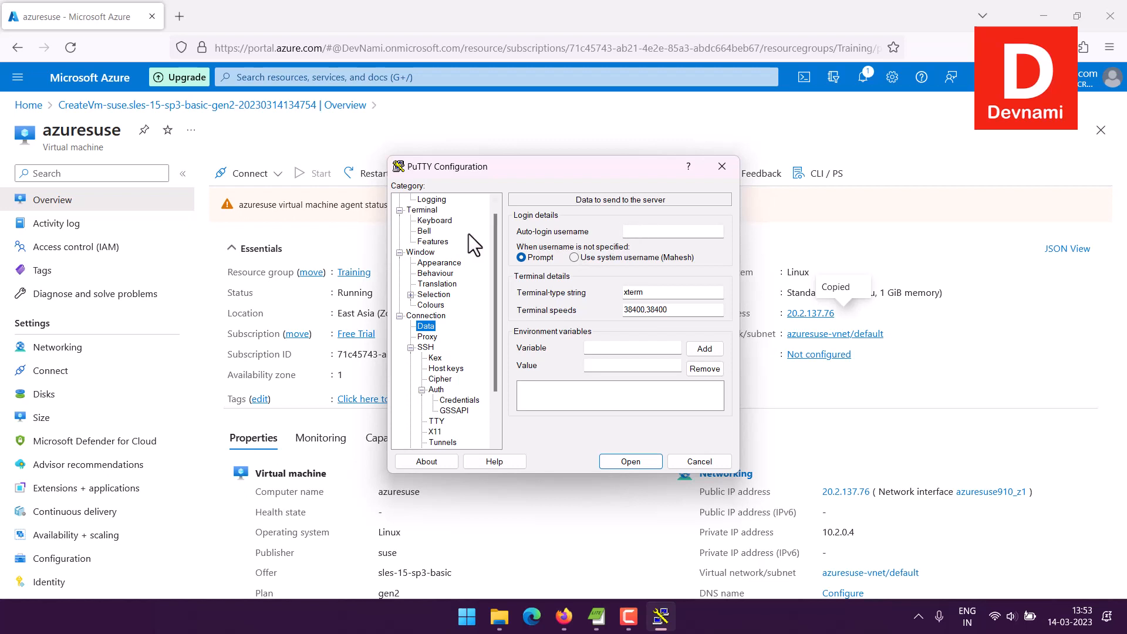
scroll(468, 233, "up", 1)
left_click(429, 200)
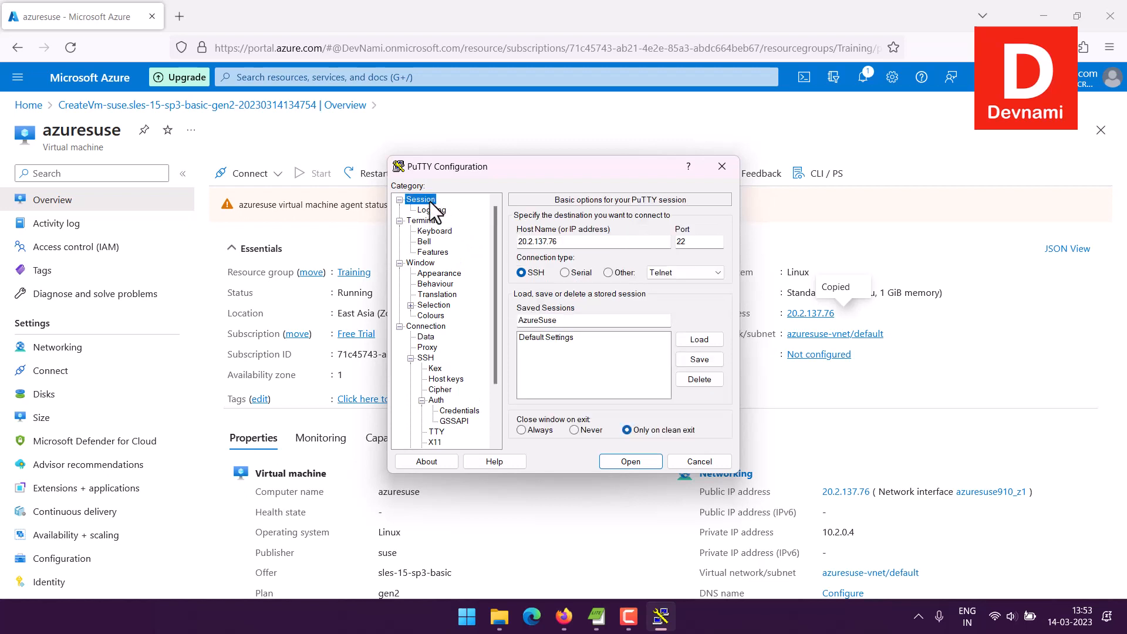
left_click(697, 358)
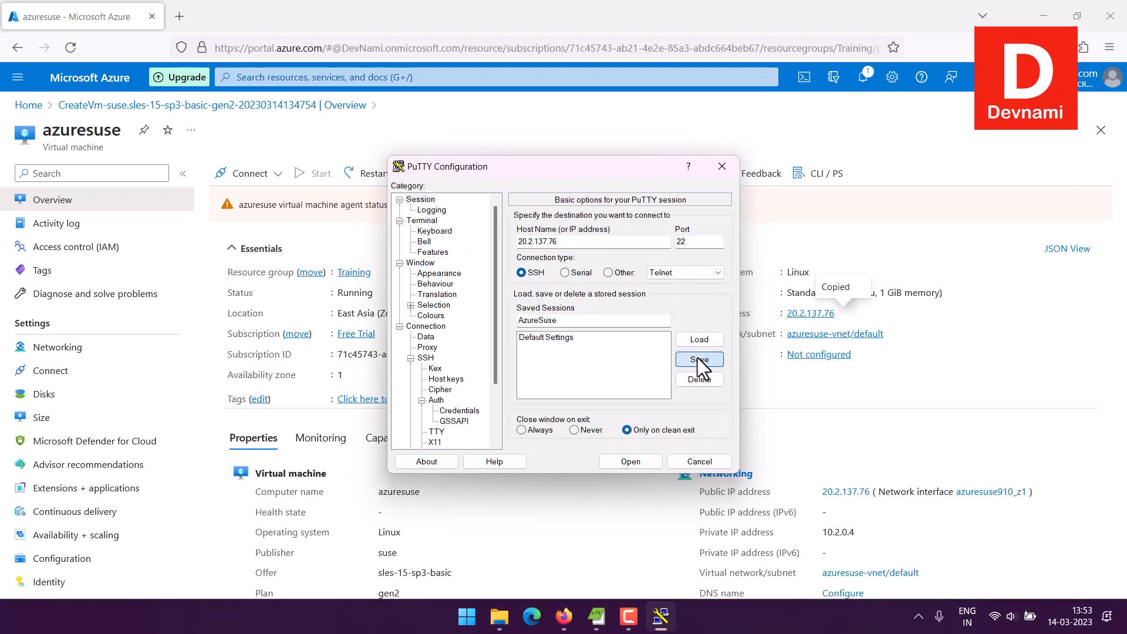
Step: Open the SSH connection, accept the server's host key and log in as azureuser
left_click(639, 463)
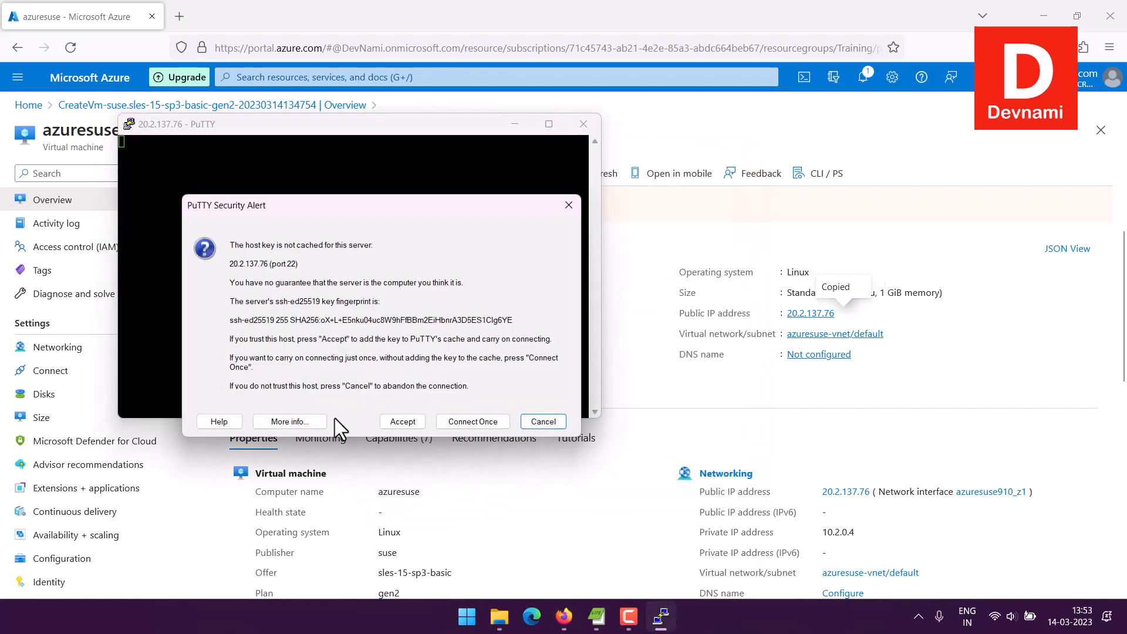
left_click(404, 422)
type("azureuser")
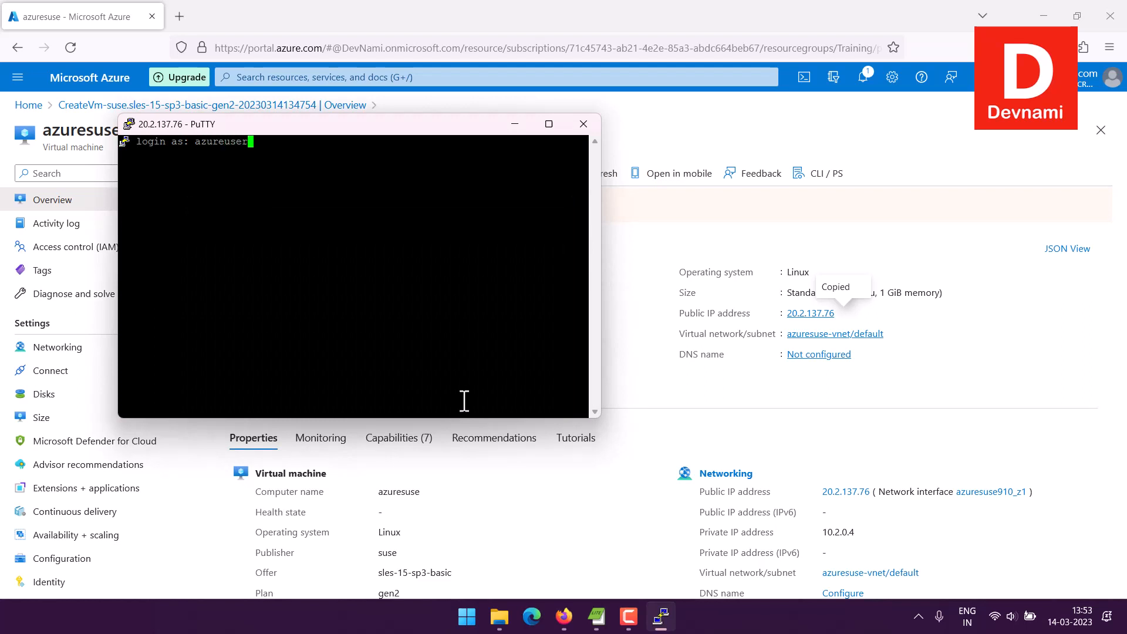
key("Return")
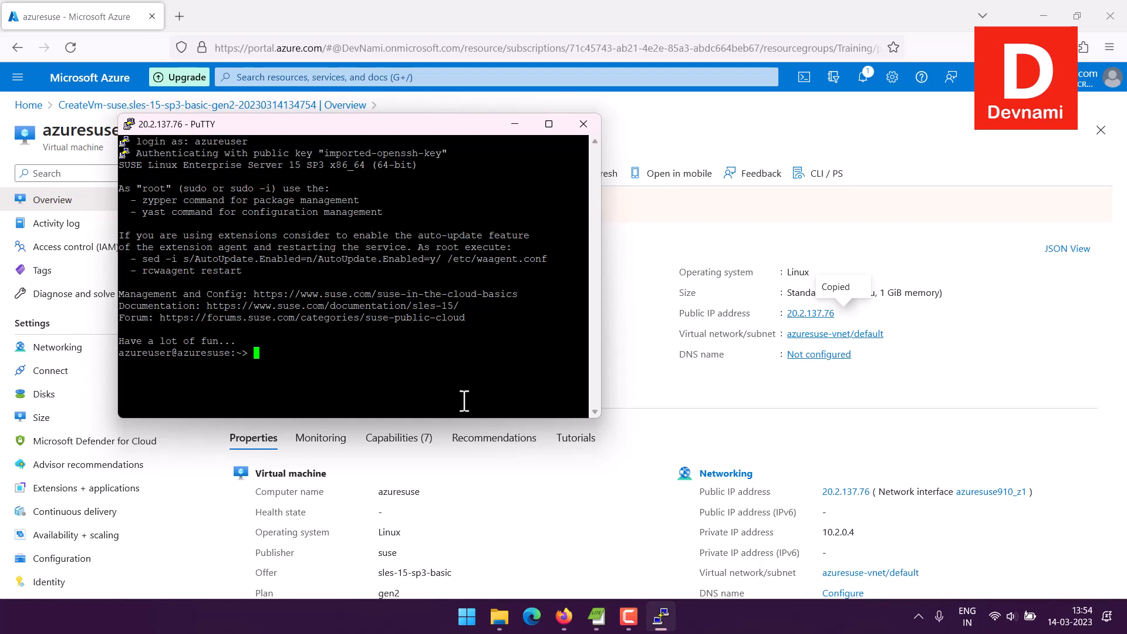
Step: Try to list the virtual machine's hardware with sudo lshw in the SSH terminal
left_click_drag(397, 128, 495, 171)
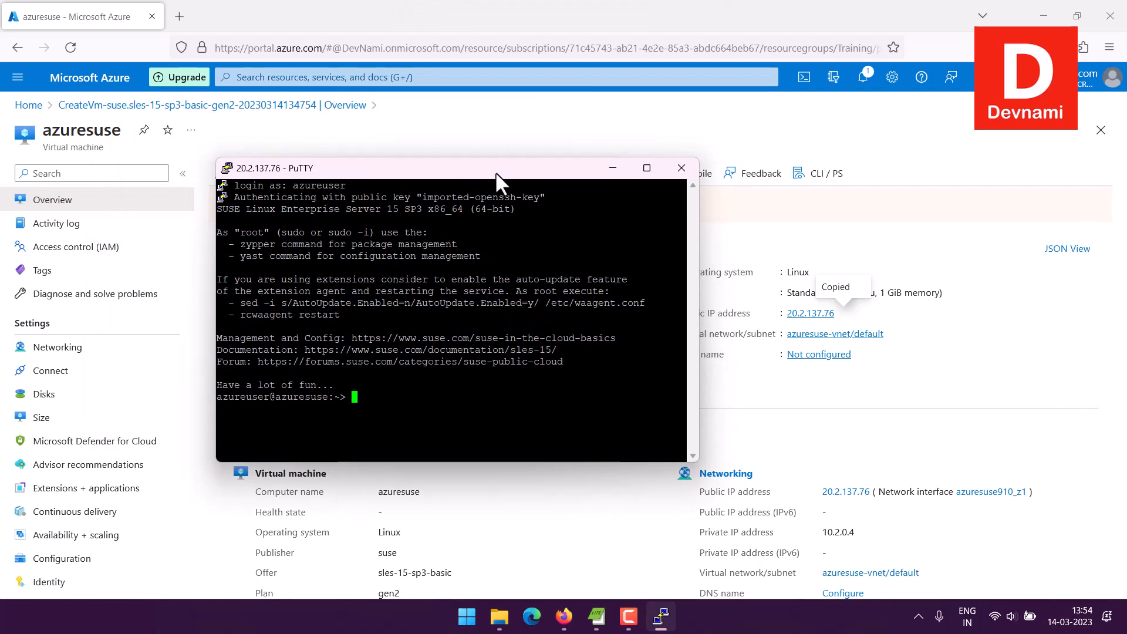
type("sudo lshw")
key("Return")
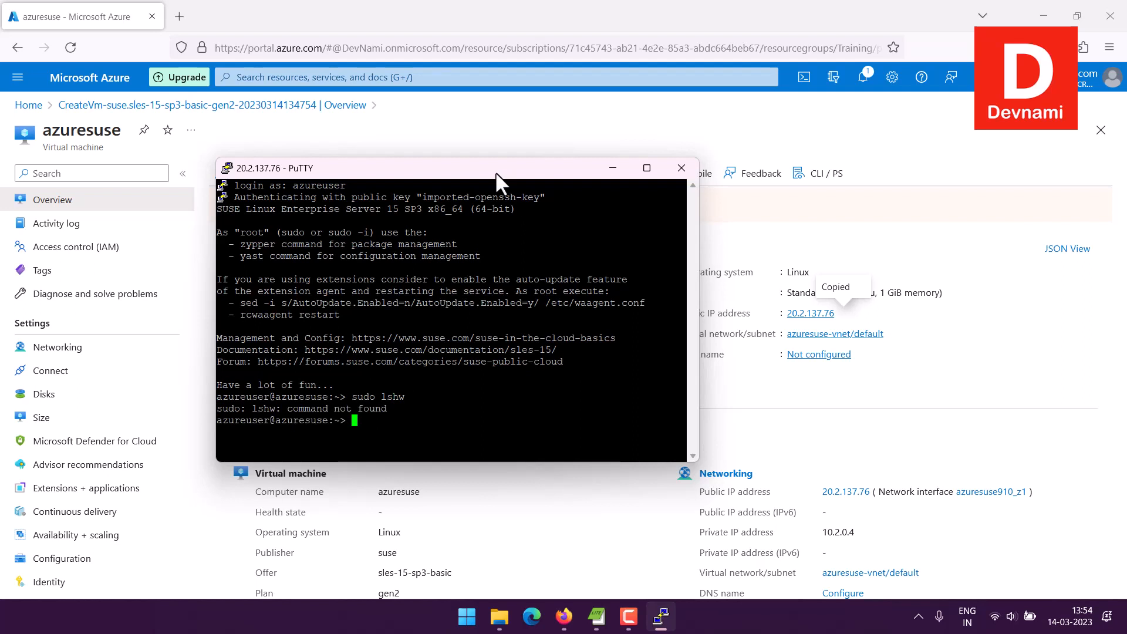
Step: Run lscpu and review the virtual machine's processor details from the start of the output
type("lscpu")
key("Return")
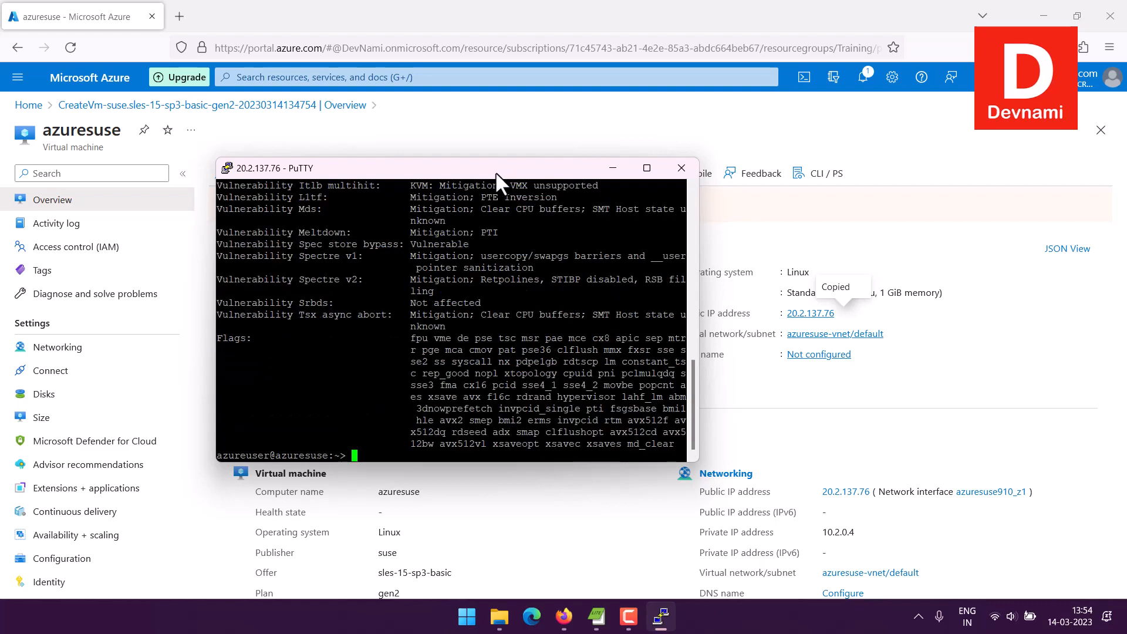
scroll(411, 248, "up", 15)
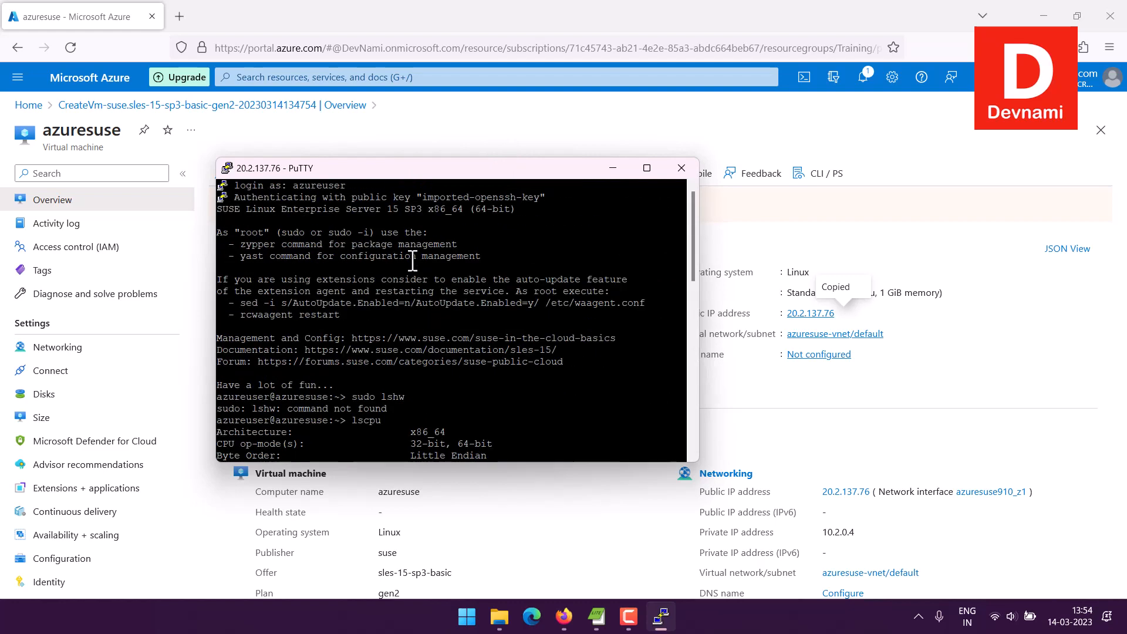
scroll(411, 248, "down", 3)
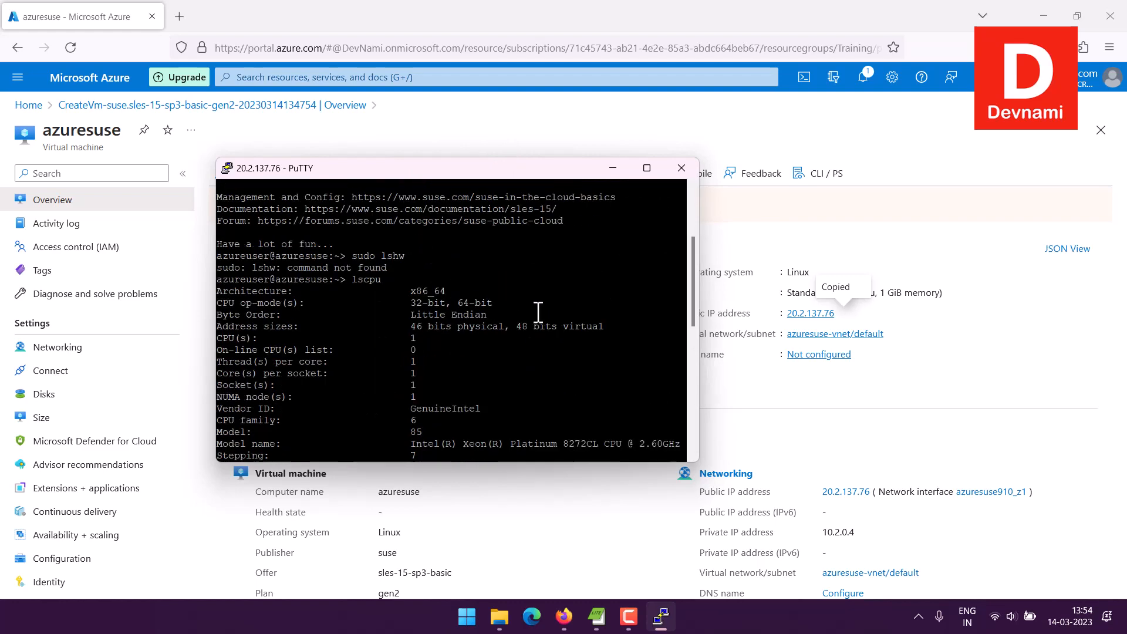
Step: Compare the machine's properties in the Azure portal with the rest of the lscpu output in the PuTTY terminal
left_click(461, 547)
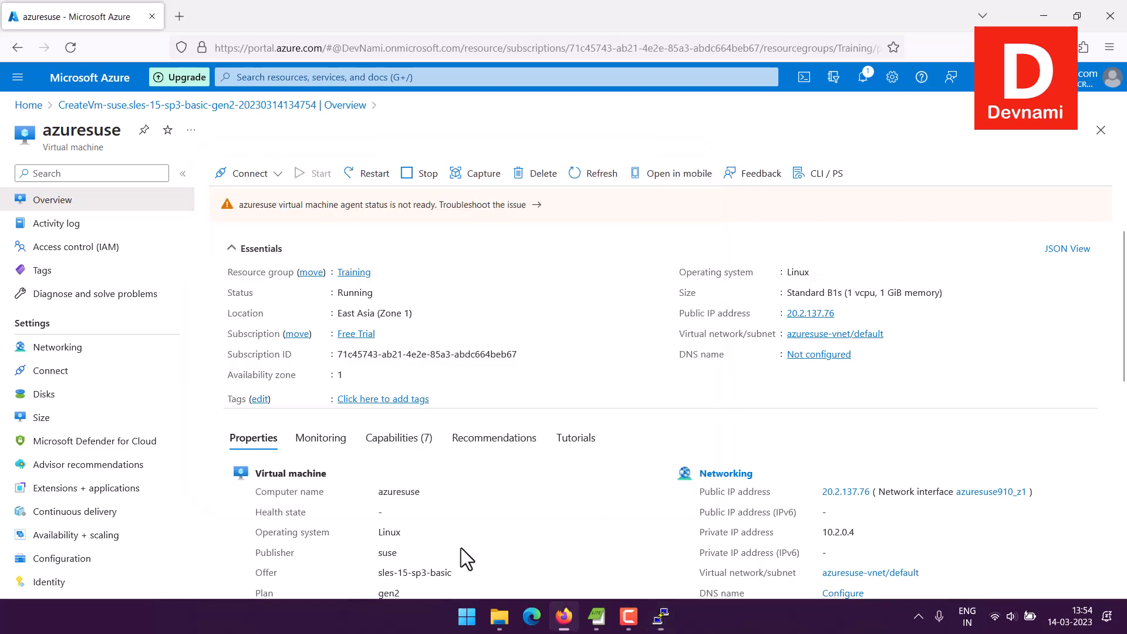
scroll(245, 408, "down", 3)
scroll(549, 417, "down", 6)
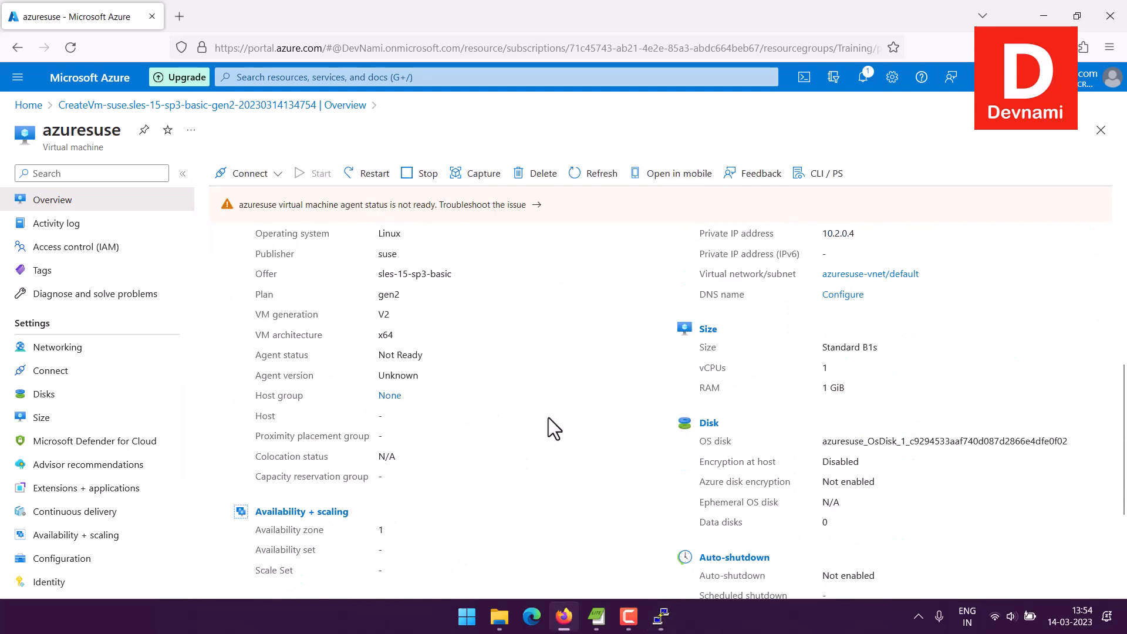
scroll(548, 417, "up", 4)
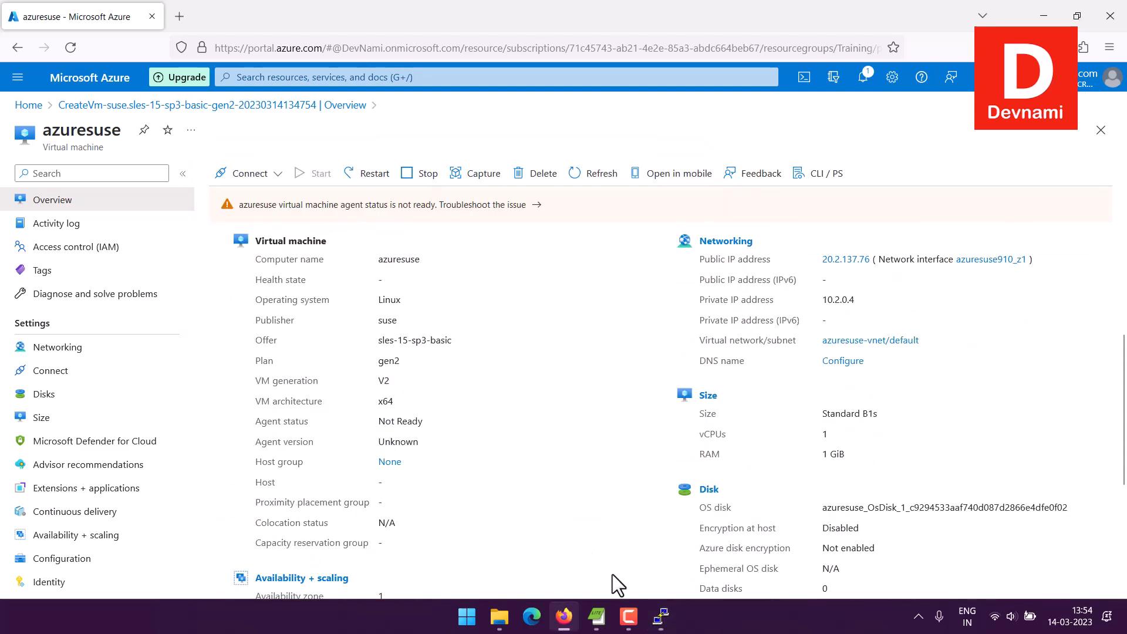
left_click(661, 616)
scroll(519, 376, "down", 4)
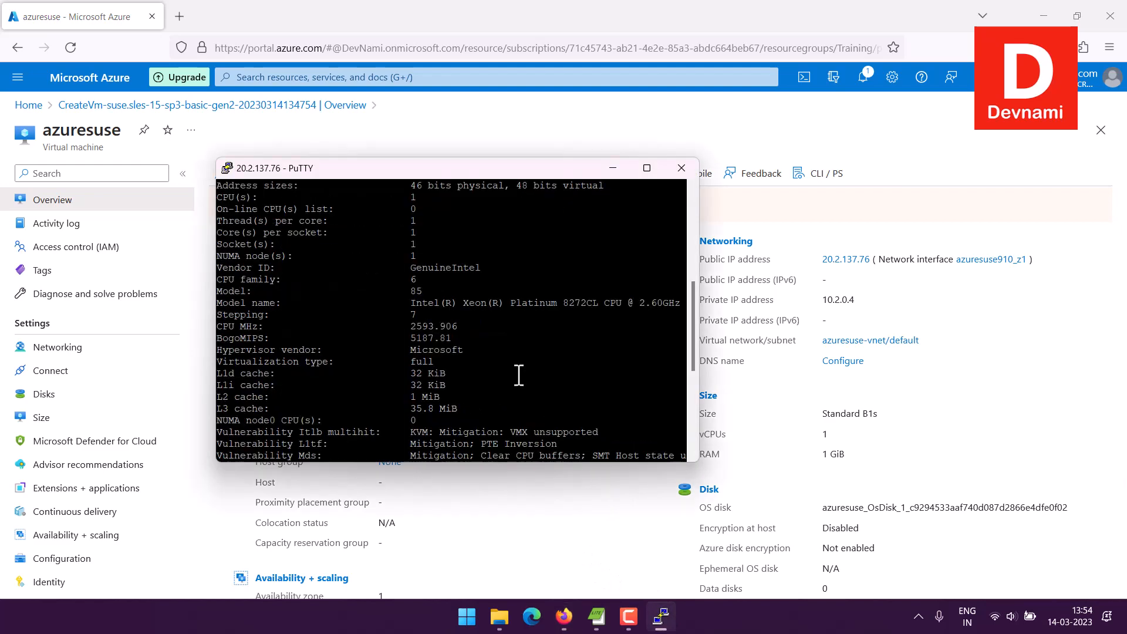
scroll(519, 377, "down", 7)
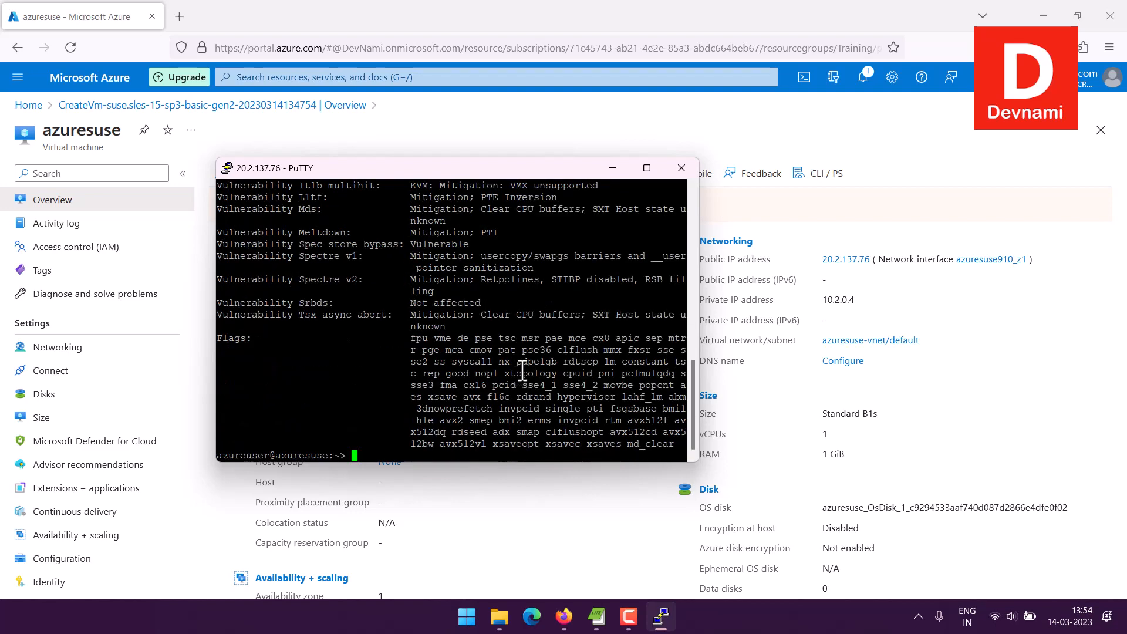
Step: Try lshw in the SSH terminal and list the virtual machine's block devices with lsblk
type("lshw")
key("Return")
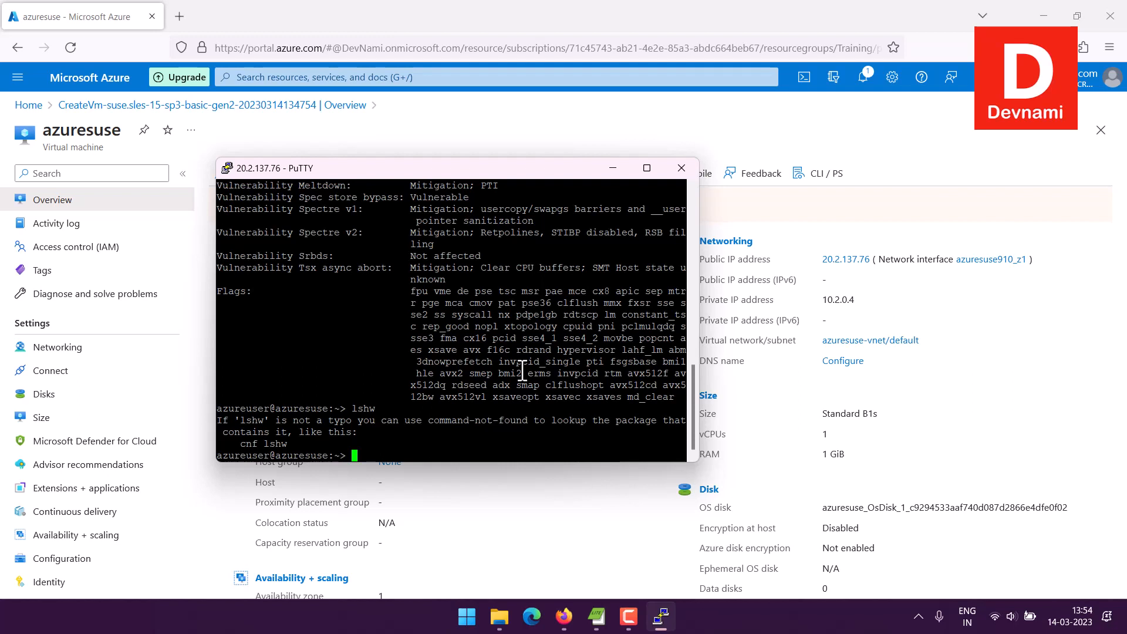
type("lsblk")
key("Return")
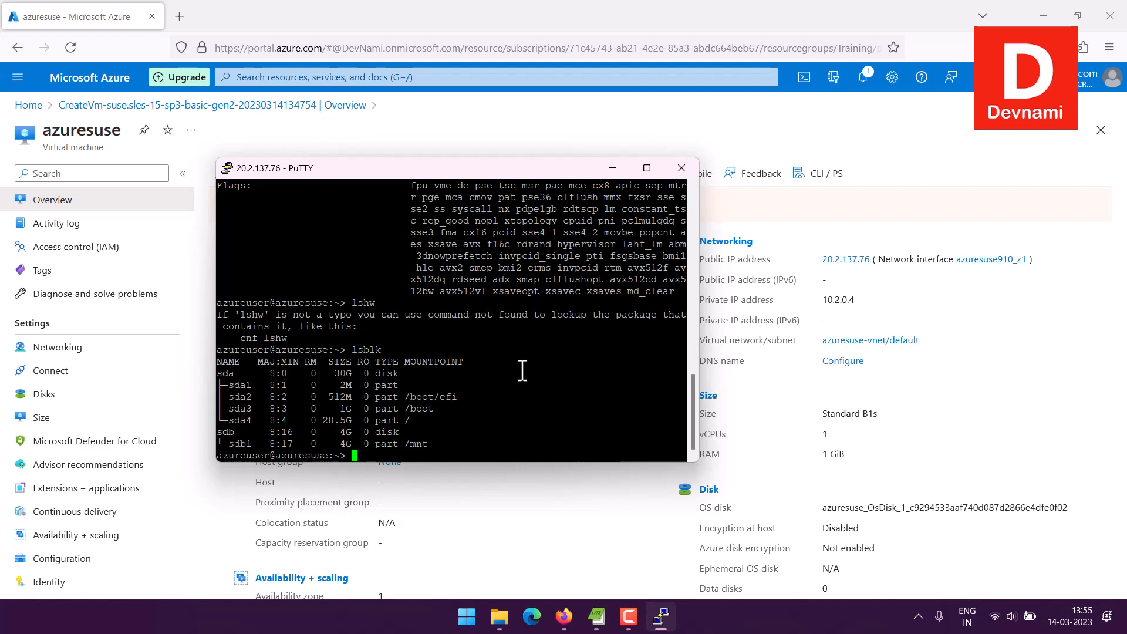
Step: Switch to the Azure portal and open the list of virtual machines
left_click(612, 169)
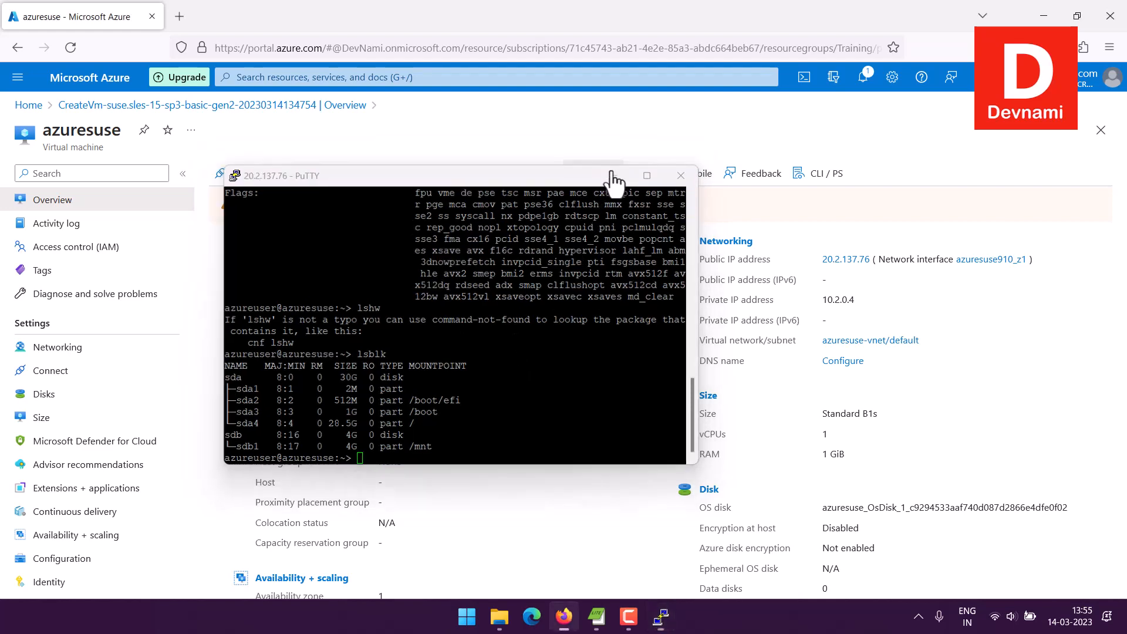
left_click(20, 106)
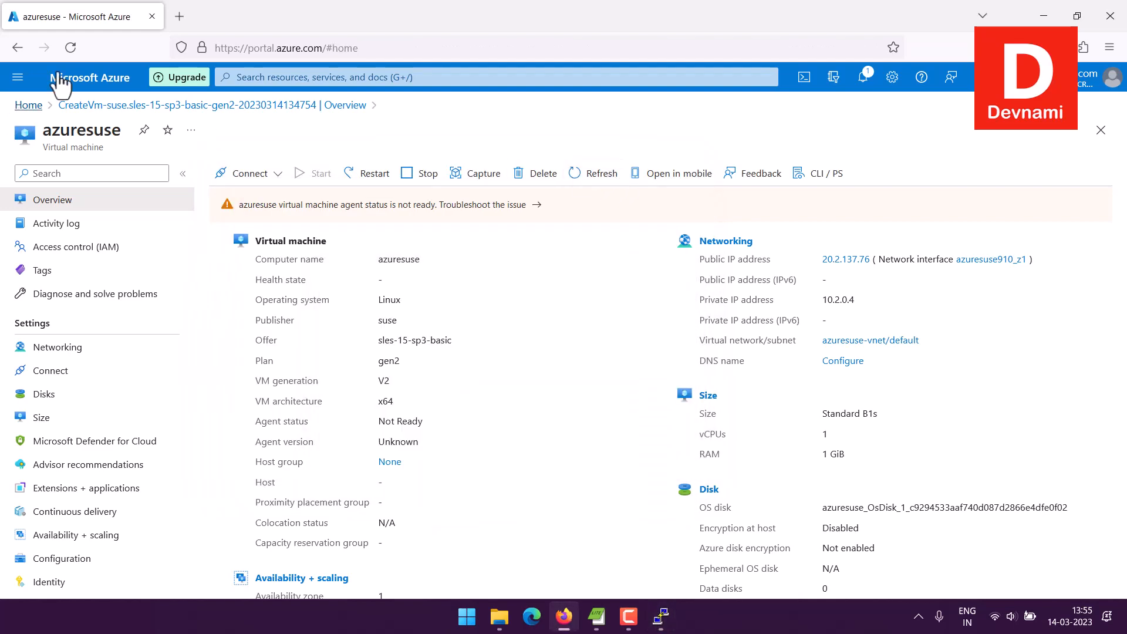
left_click(18, 77)
left_click(76, 351)
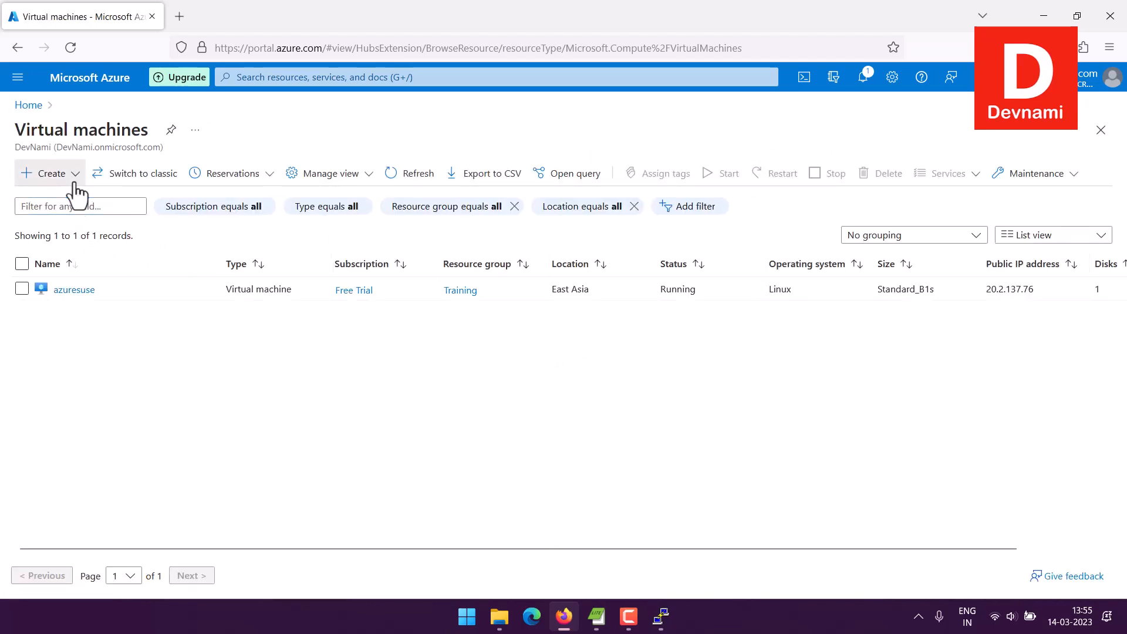
Step: Open the form for creating an Azure virtual machine and review its project, image, size and administrator account settings
left_click(58, 173)
left_click(250, 230)
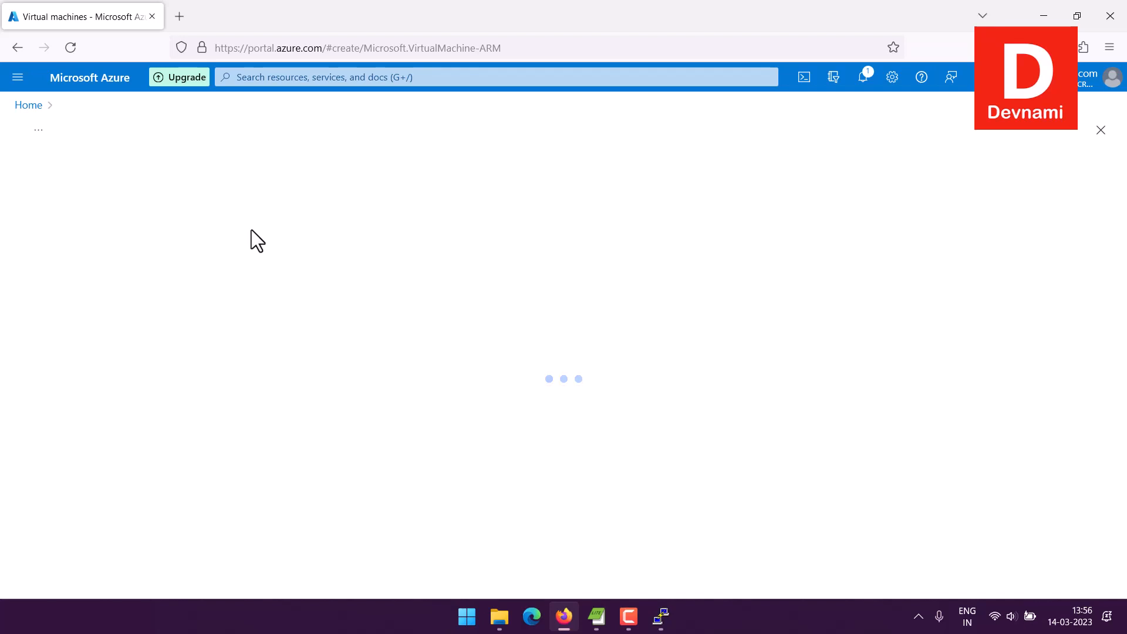
scroll(122, 300, "down", 3)
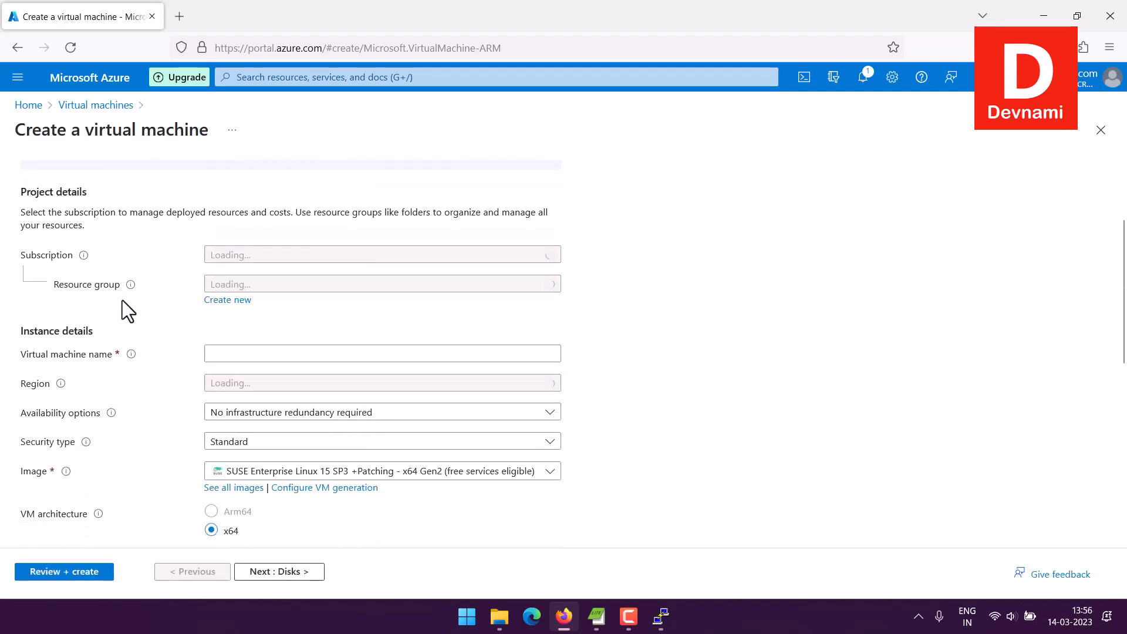
mouse_move(86, 415)
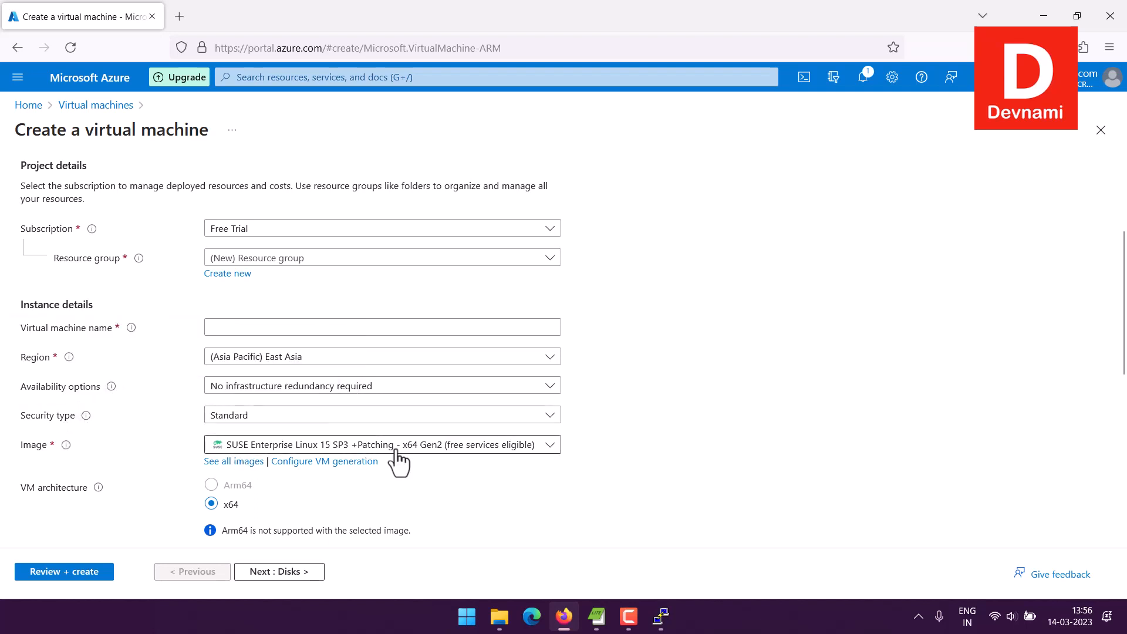
scroll(75, 376, "down", 4)
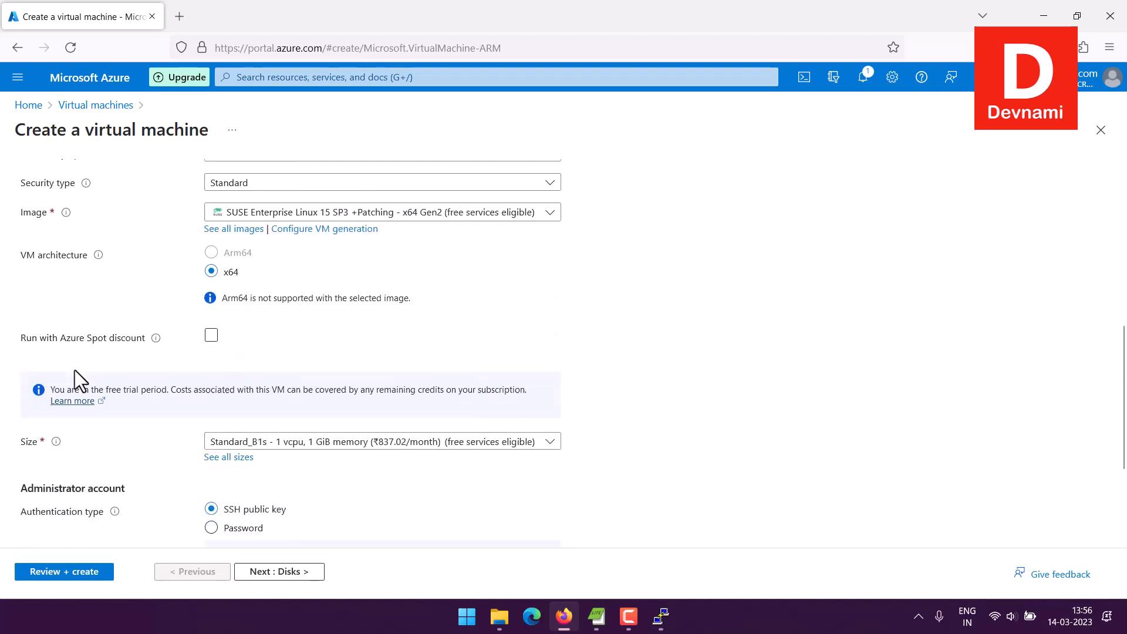
scroll(75, 366, "down", 3)
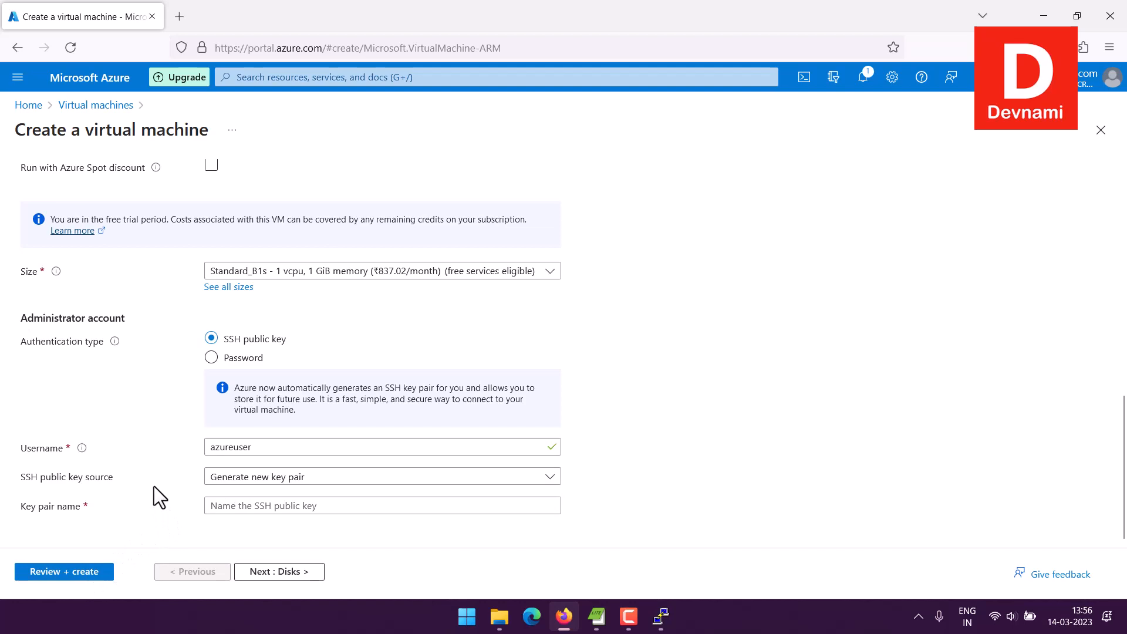
scroll(154, 485, "up", 10)
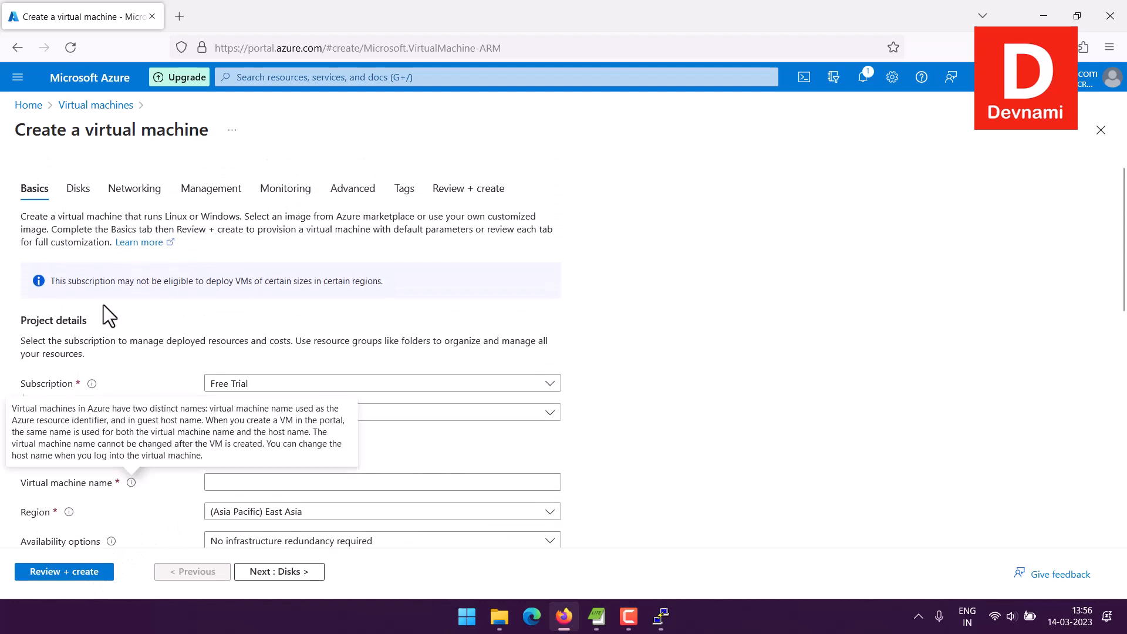
Step: Return to the virtual machines list and open azuresuse's overview to check its public IP address
left_click(96, 105)
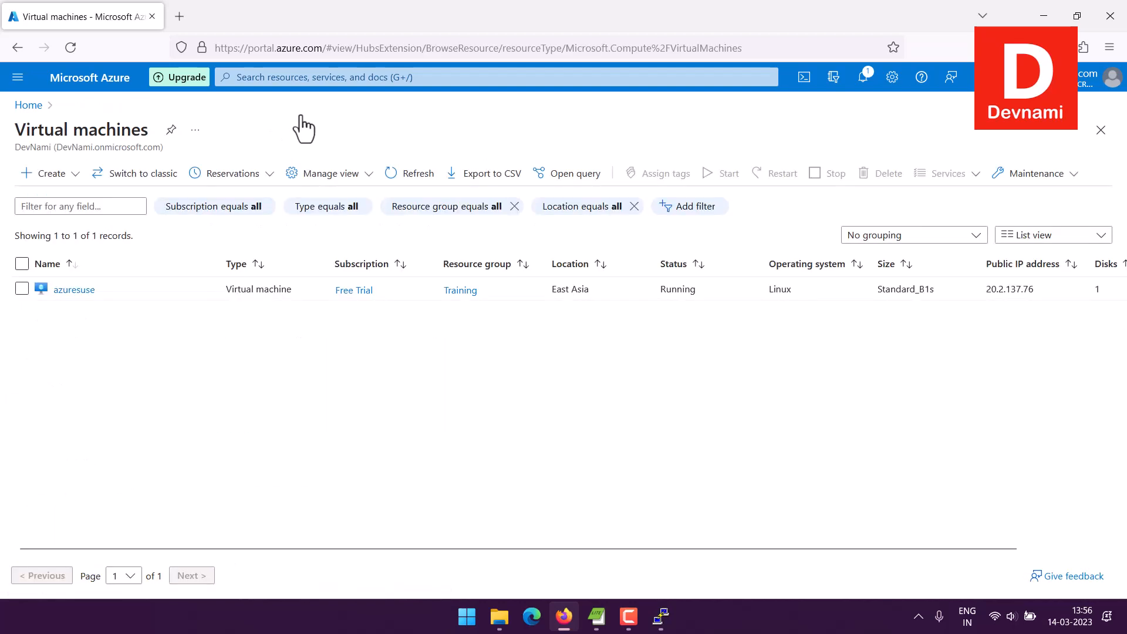
left_click(87, 291)
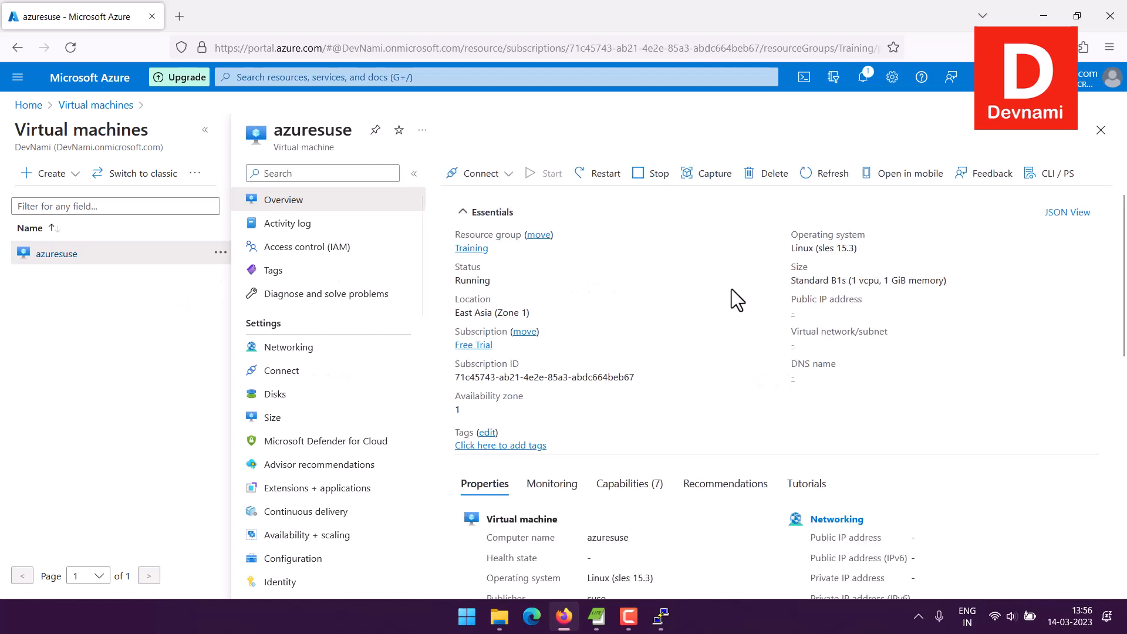
scroll(733, 299, "down", 3)
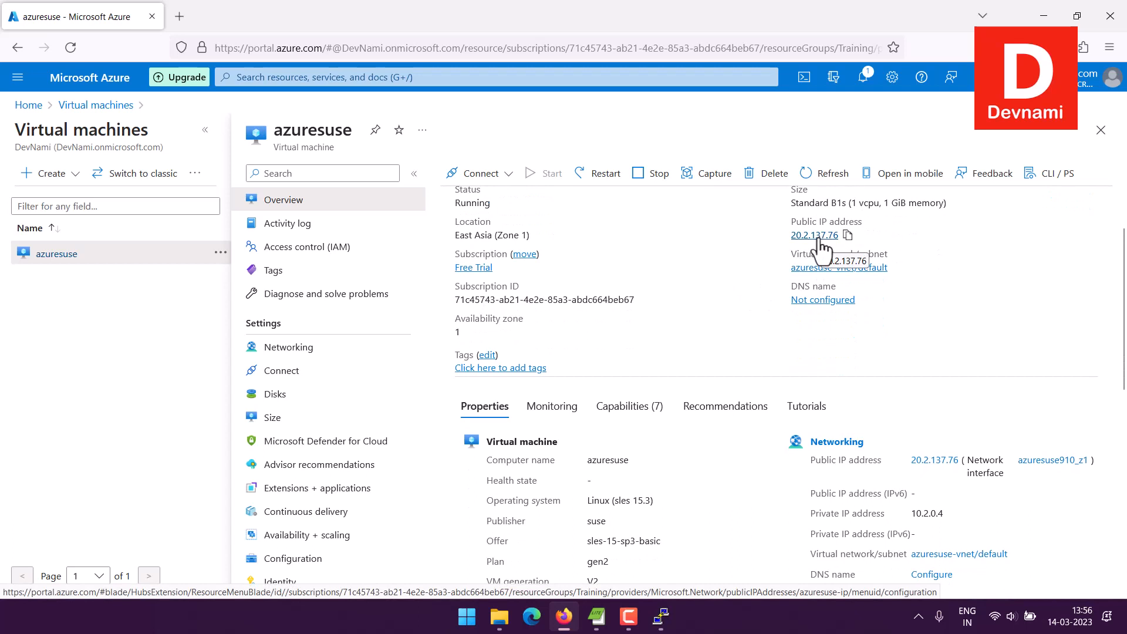
Step: Open puttygen.exe from the Portables folder, look at its key conversion options and close it
left_click(499, 616)
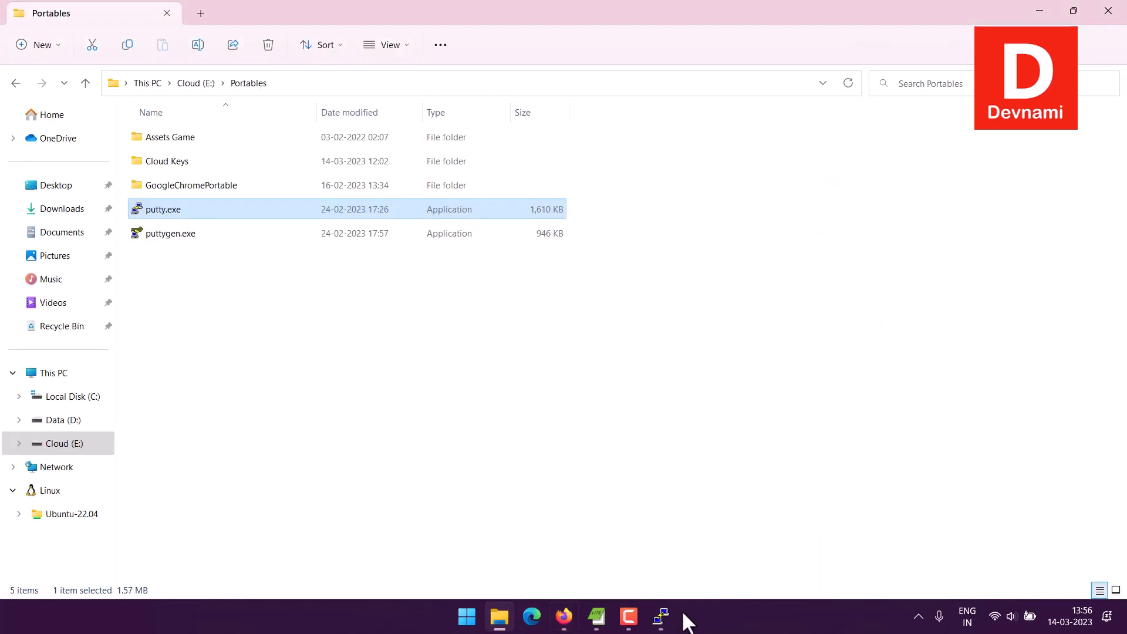
left_click(280, 283)
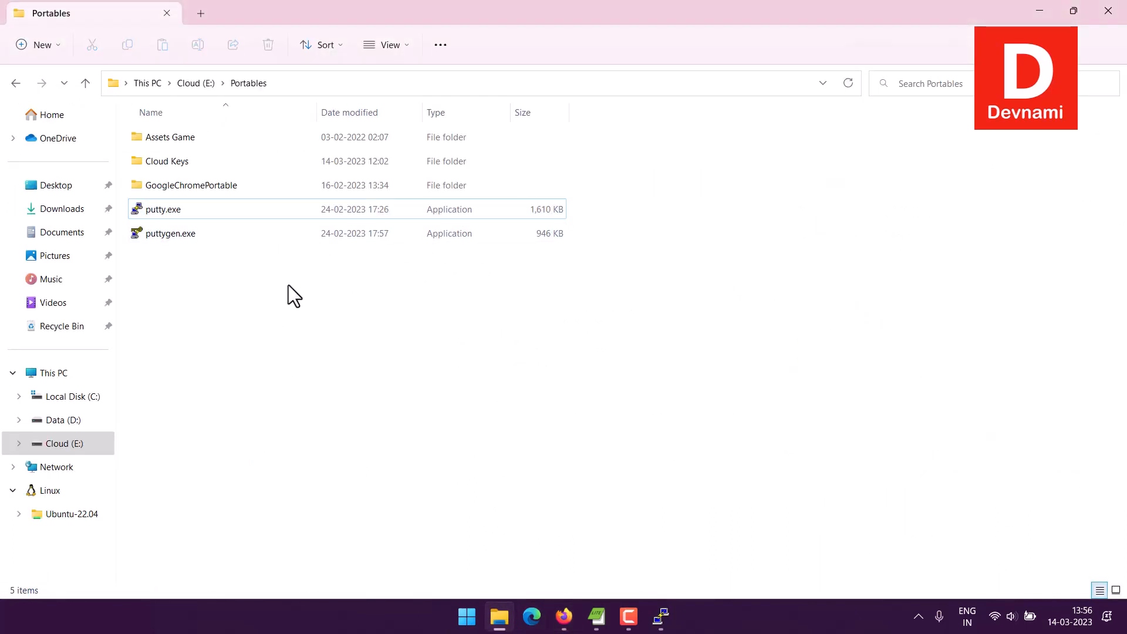
double_click(198, 230)
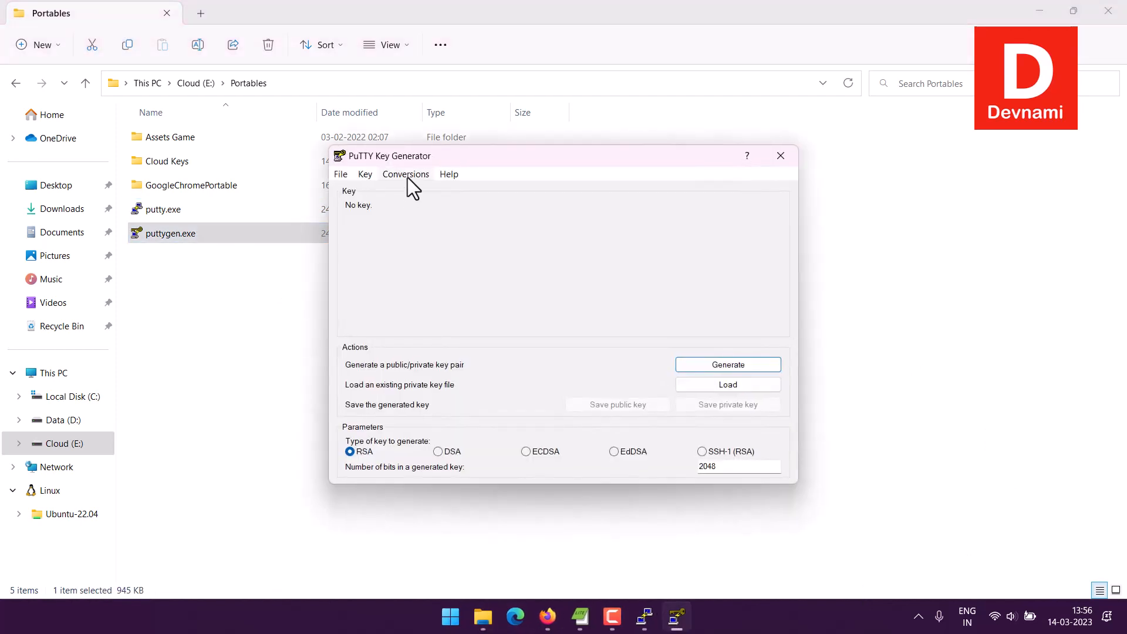
left_click(407, 175)
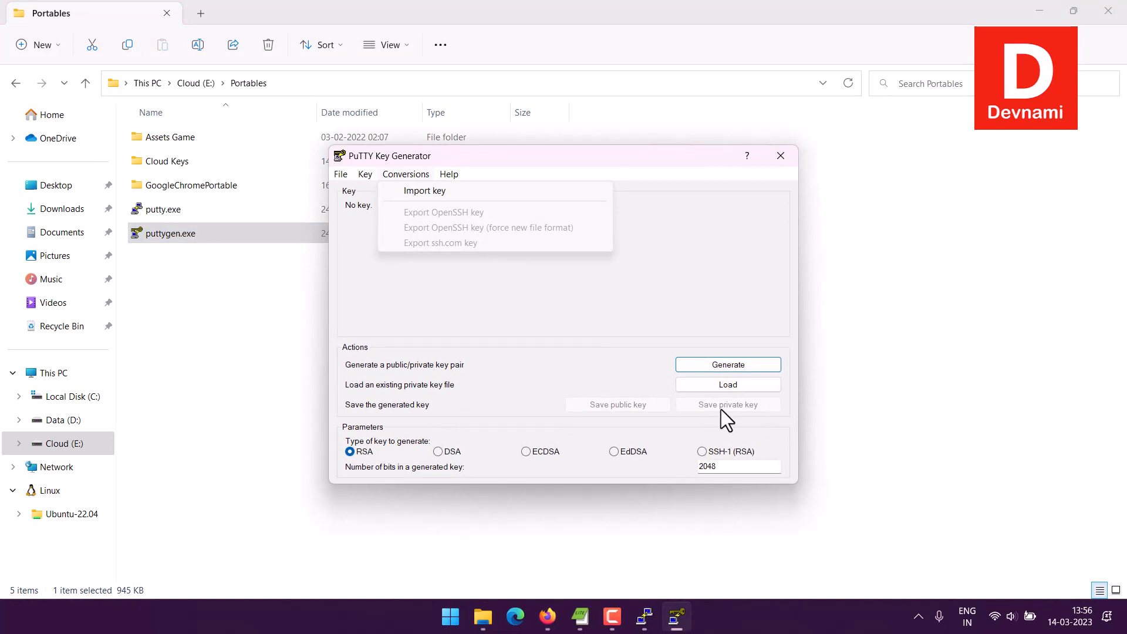
left_click(780, 155)
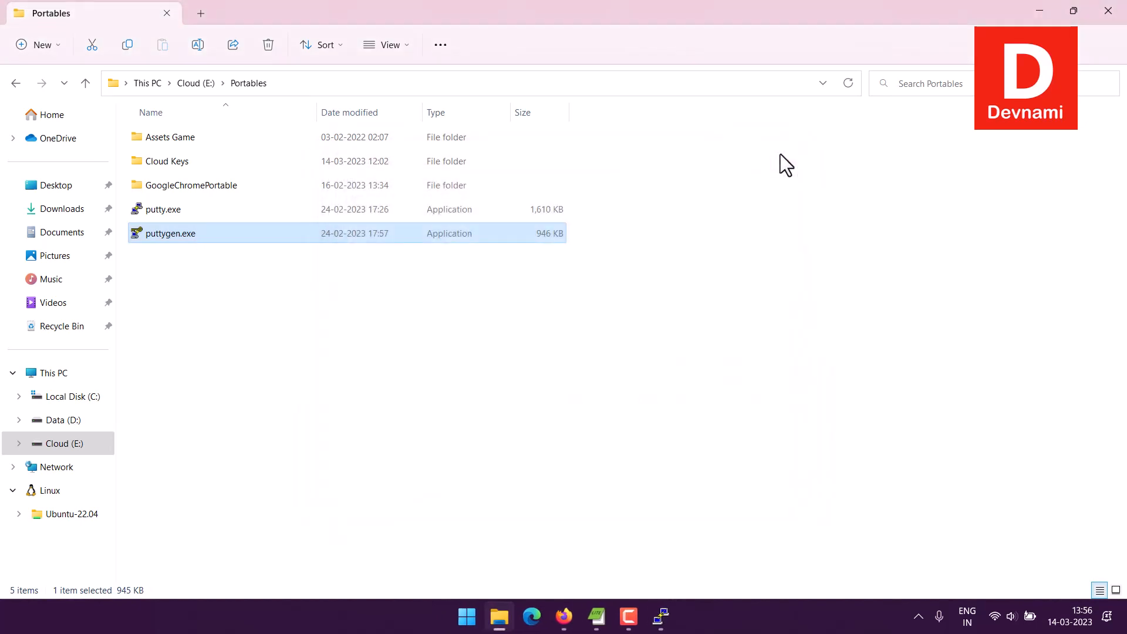
Step: Open the azure linux folder inside Cloud Keys and select the azuresuse.ppk file
double_click(185, 160)
double_click(170, 135)
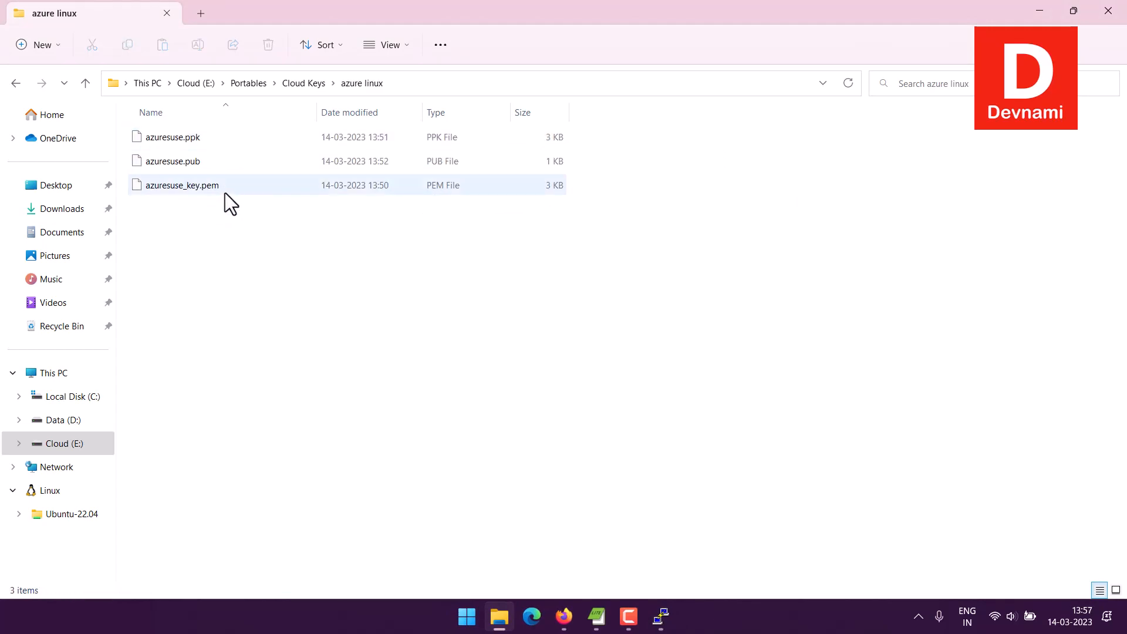
left_click(189, 141)
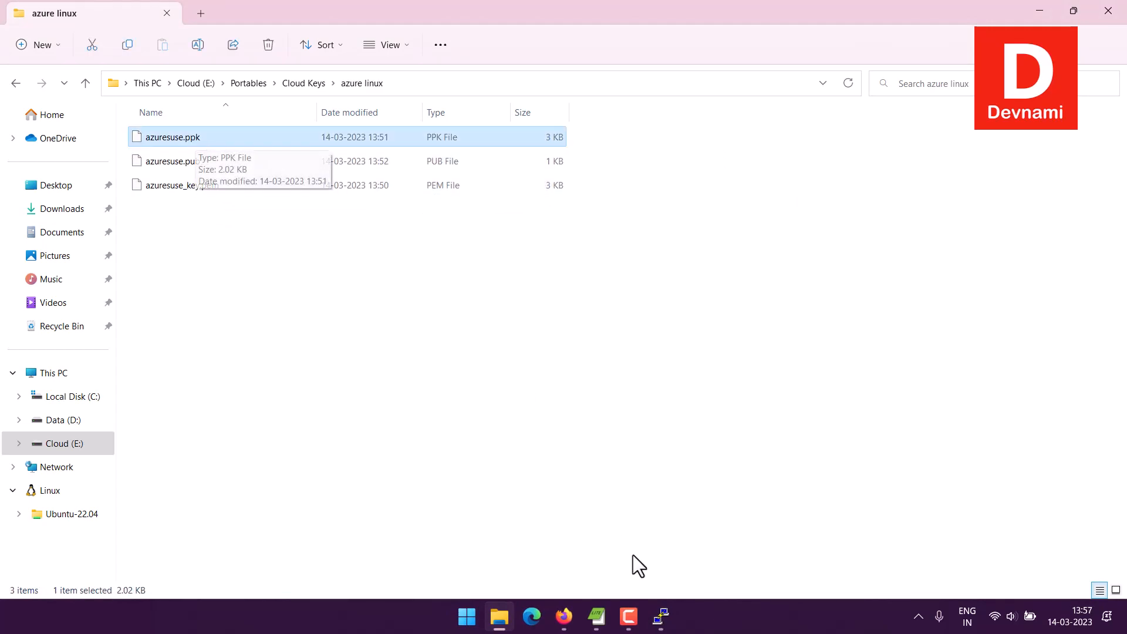
Step: Bring up the PuTTY terminal and end the SSH session with exit
left_click(660, 617)
left_click_drag(338, 168, 507, 157)
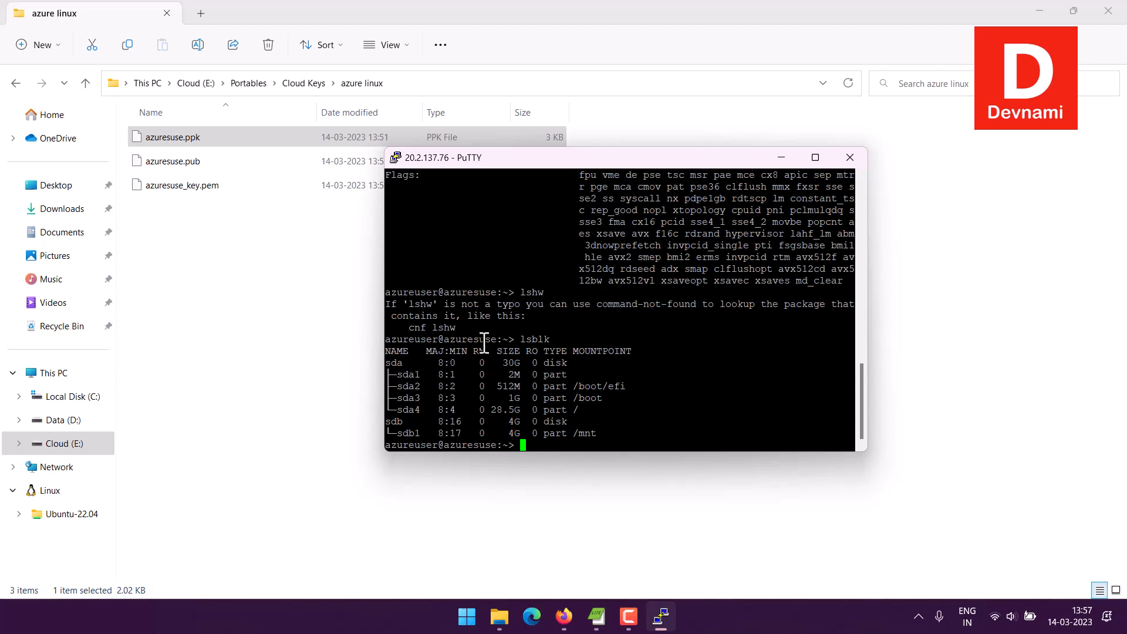
type("exit")
key("Return")
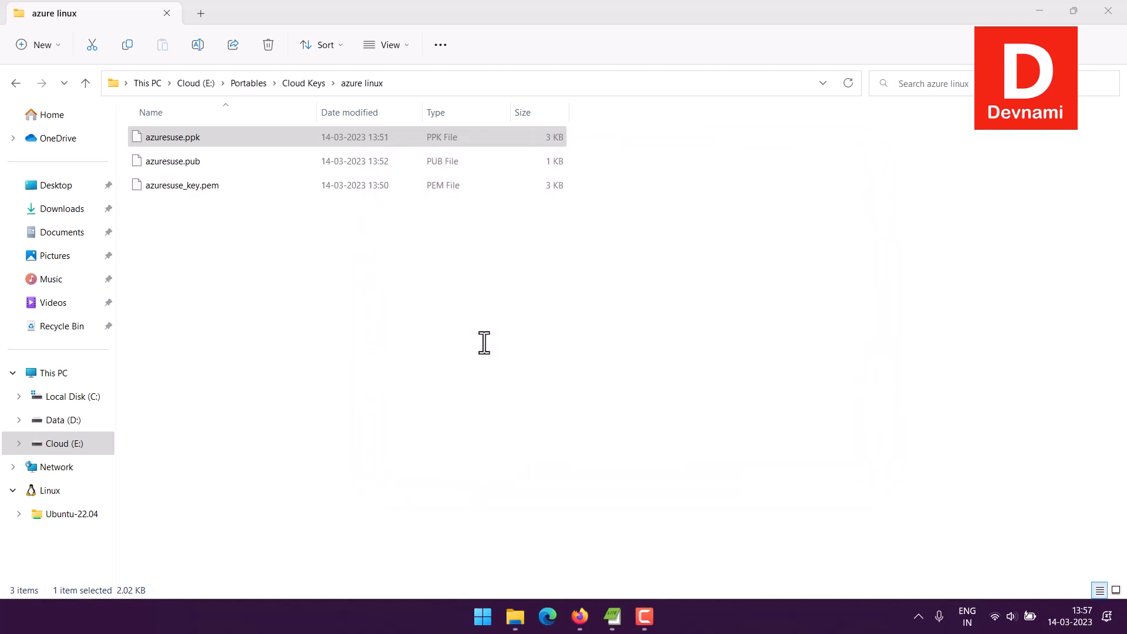
Step: Switch to the Azure portal and stop the azuresuse virtual machine
left_click(579, 616)
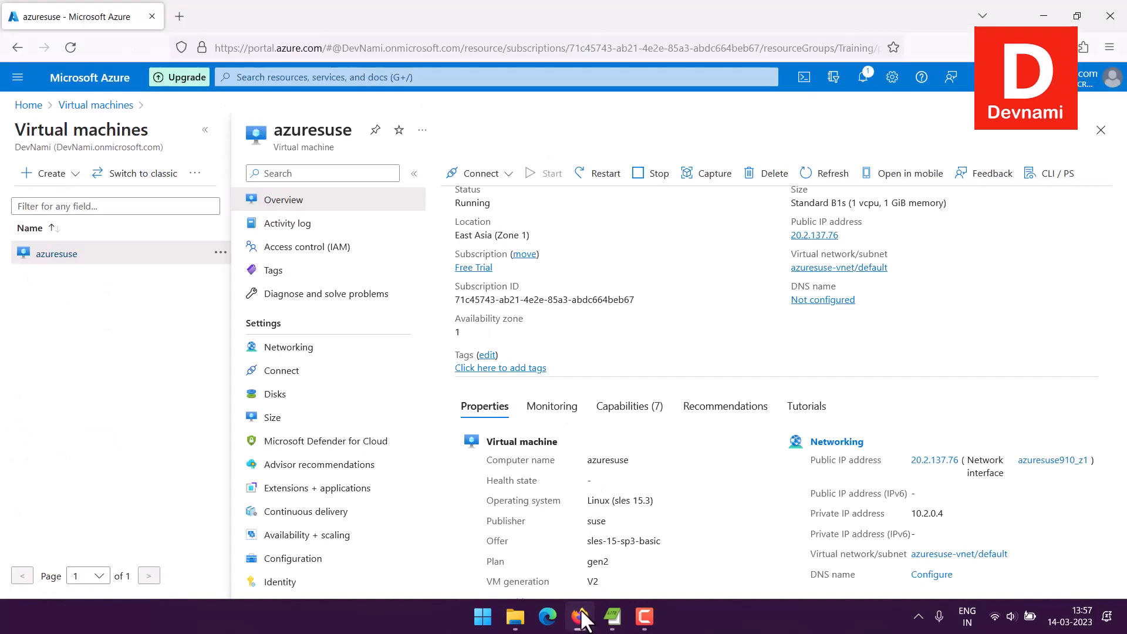
left_click(650, 174)
left_click(462, 252)
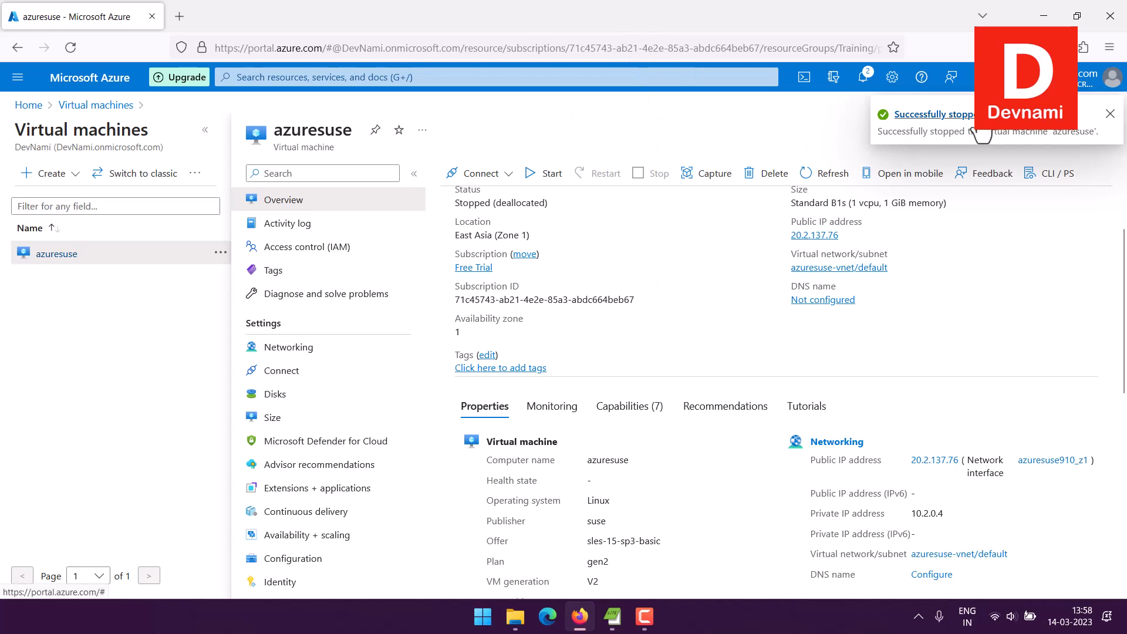
Step: Set up azuresuse's deletion with force delete, including its network interface and public IP address along with the OS disk
left_click(765, 175)
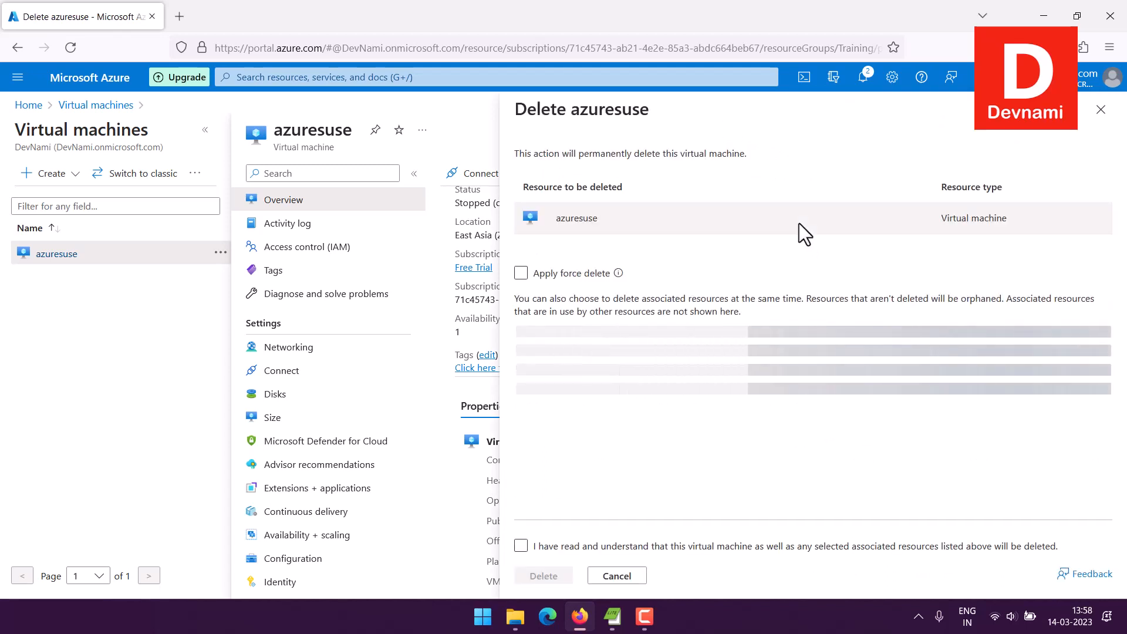
left_click(520, 273)
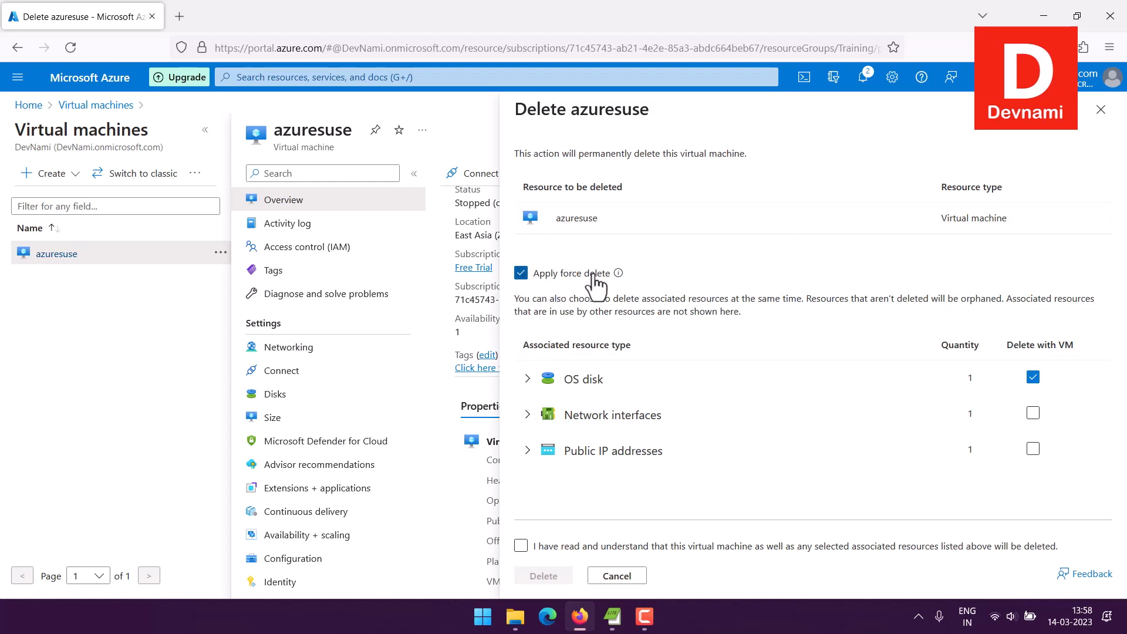
left_click(531, 379)
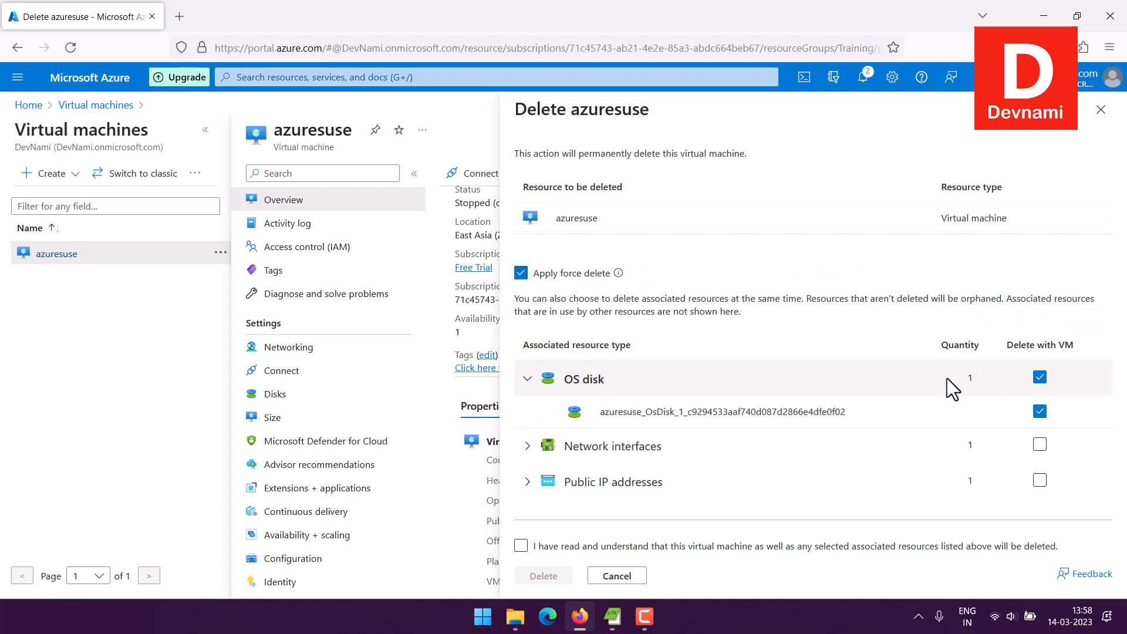
left_click(528, 446)
scroll(816, 394, "down", 1)
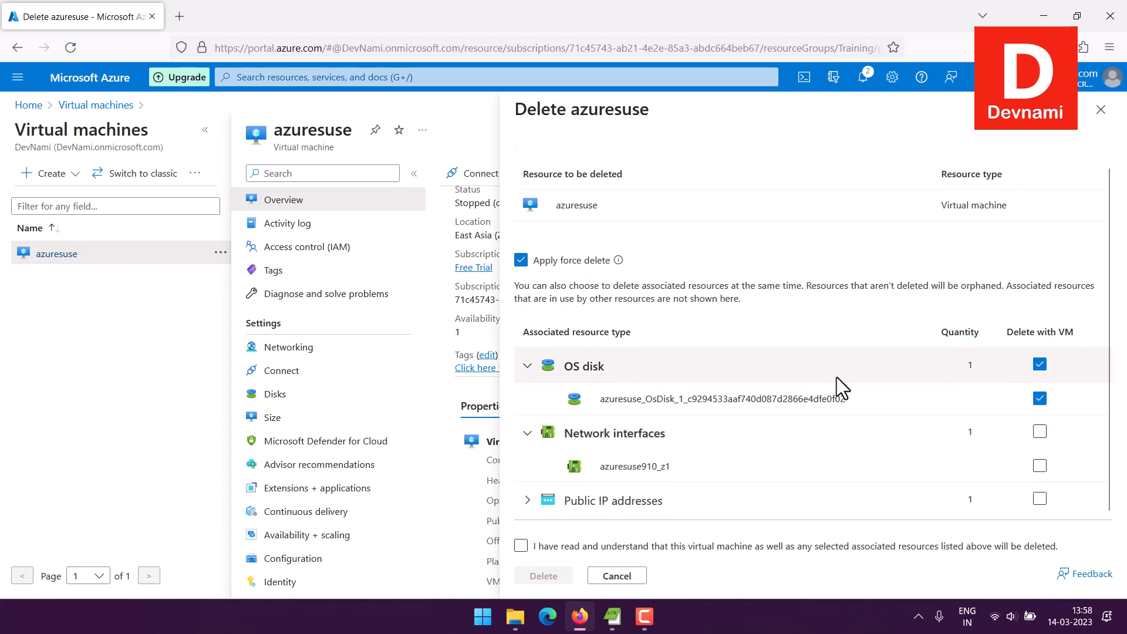
left_click(1039, 432)
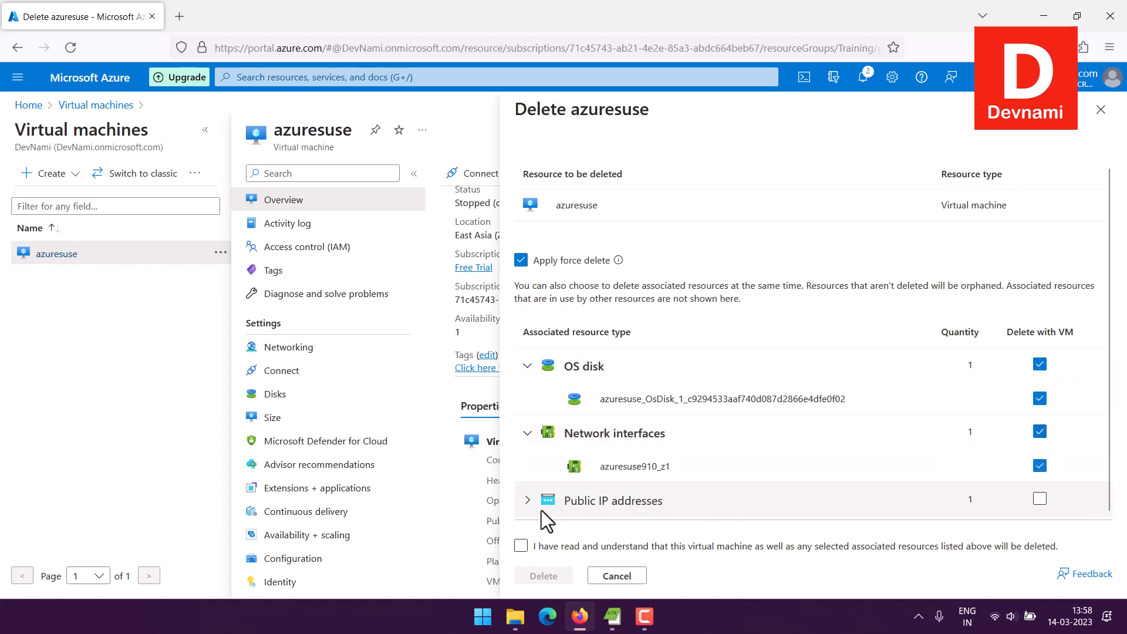
left_click(527, 508)
scroll(940, 431, "down", 1)
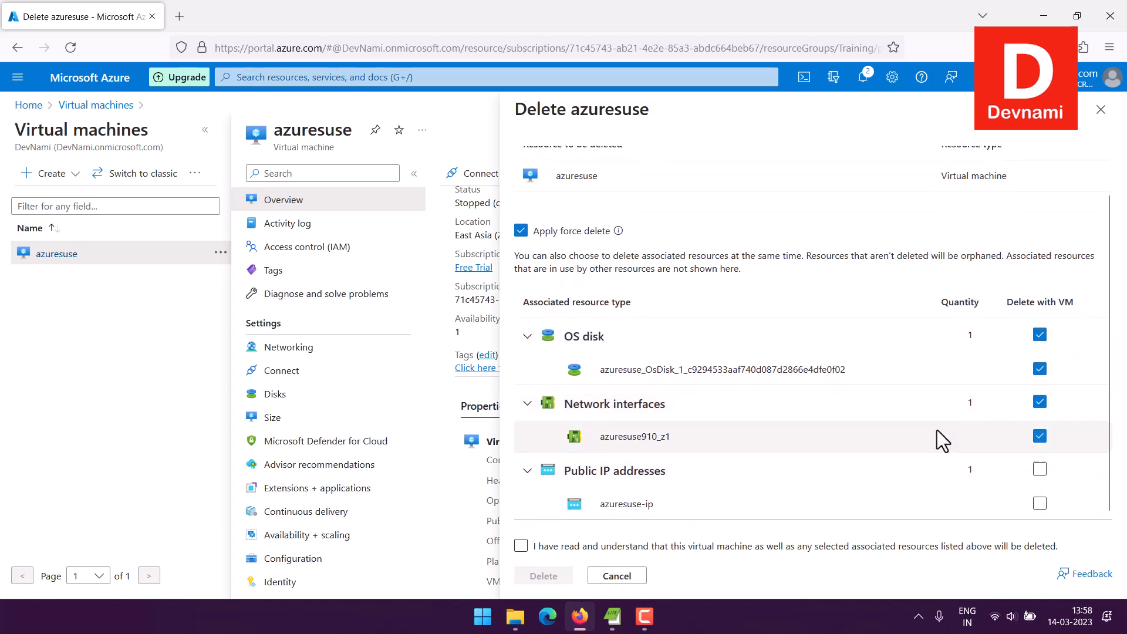
left_click(1040, 470)
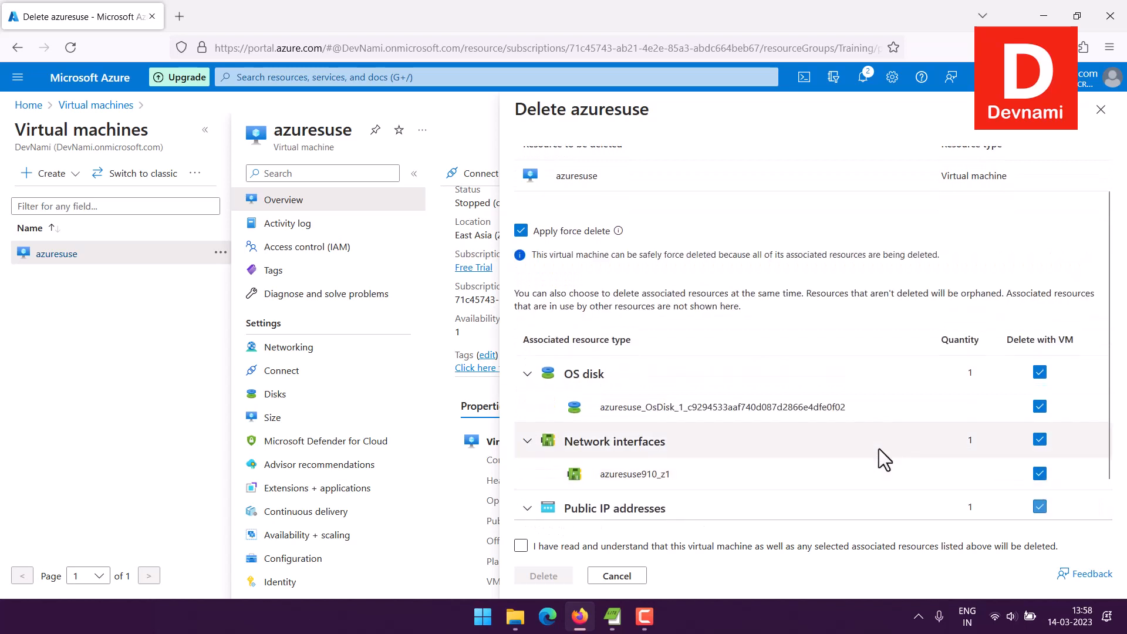
Step: Acknowledge the deletion statement and delete azuresuse together with its selected associated resources
left_click(521, 546)
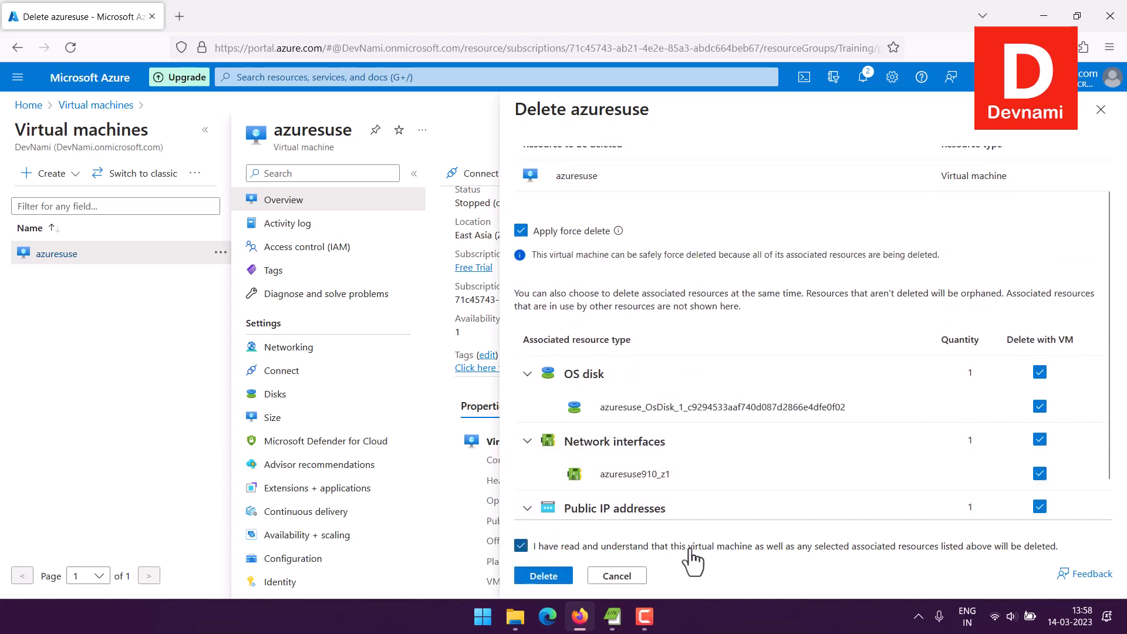
scroll(725, 443, "up", 1)
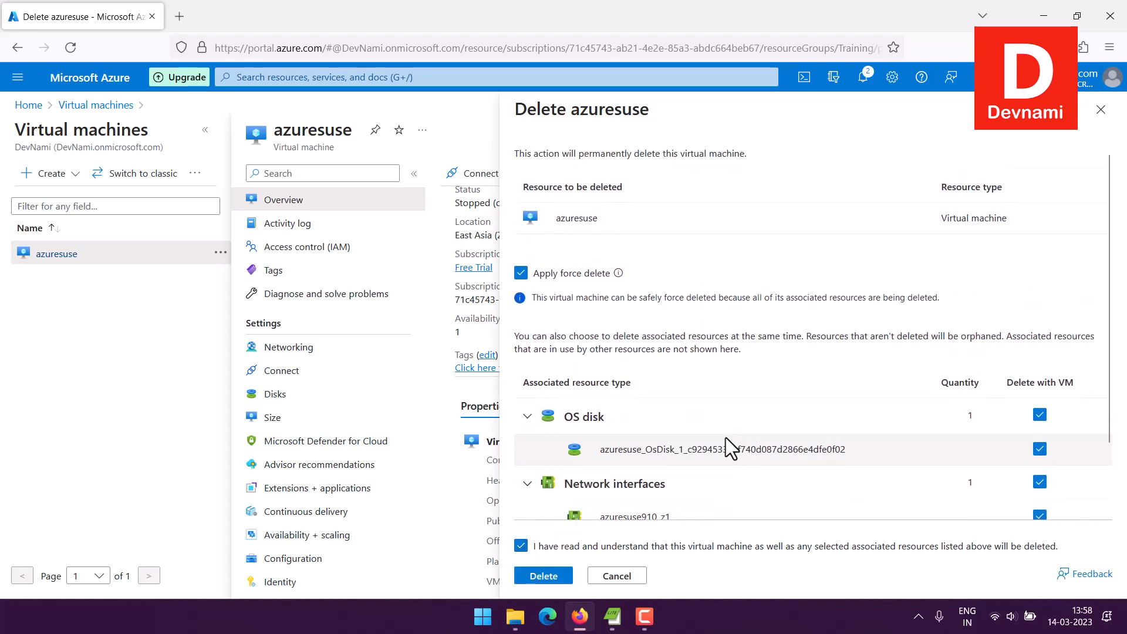
left_click(544, 575)
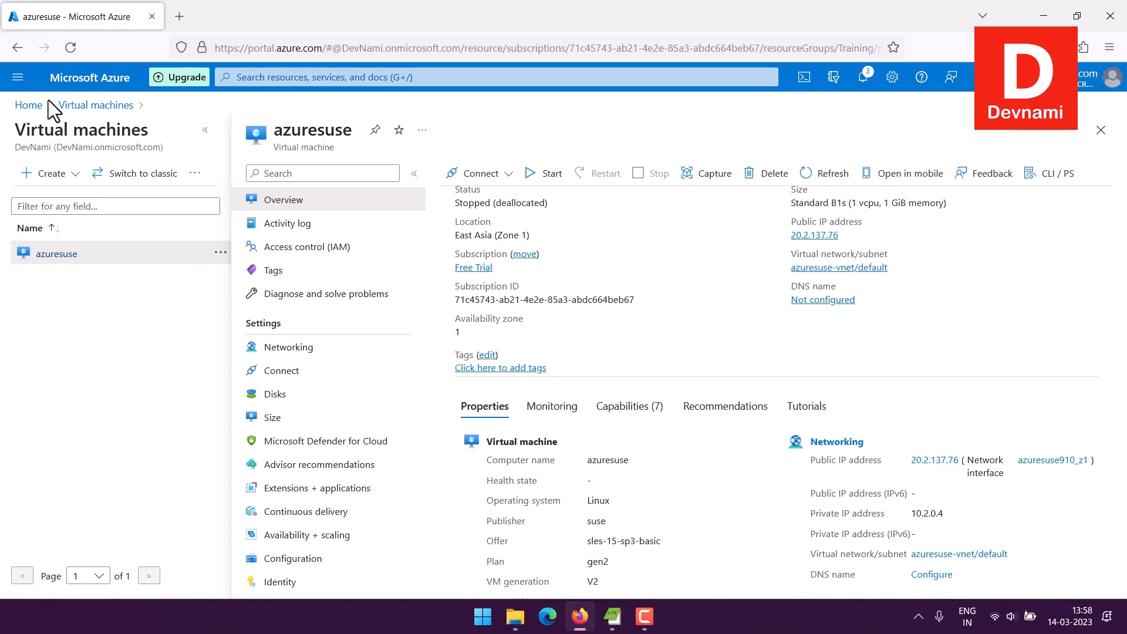
Step: Go back to the virtual machines list and check azuresuse's entry
left_click(126, 108)
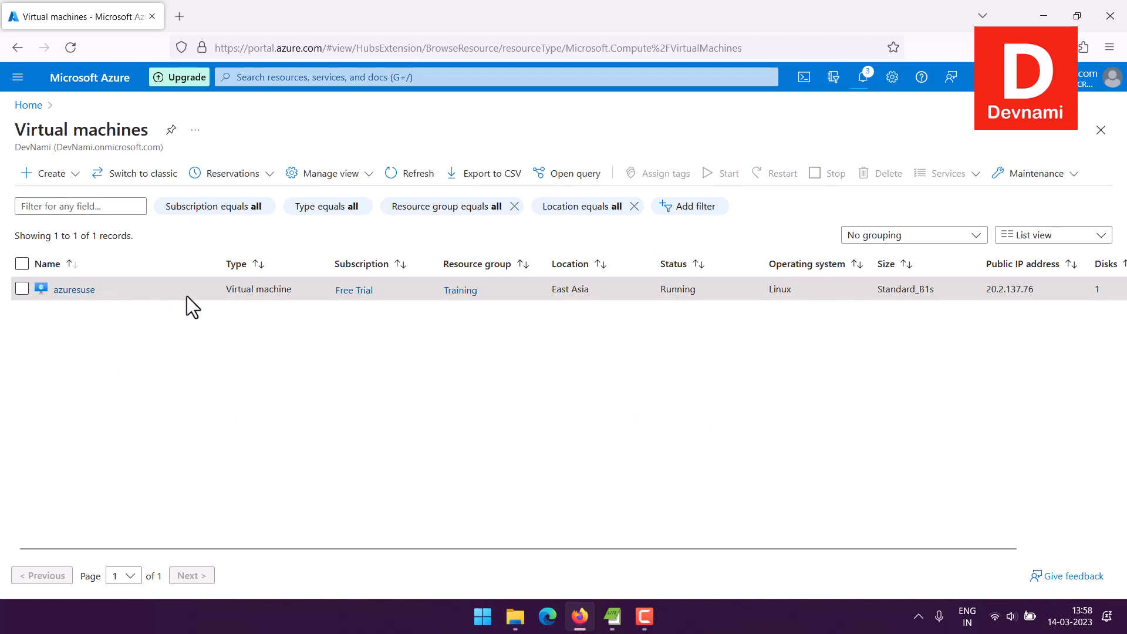
mouse_move(66, 289)
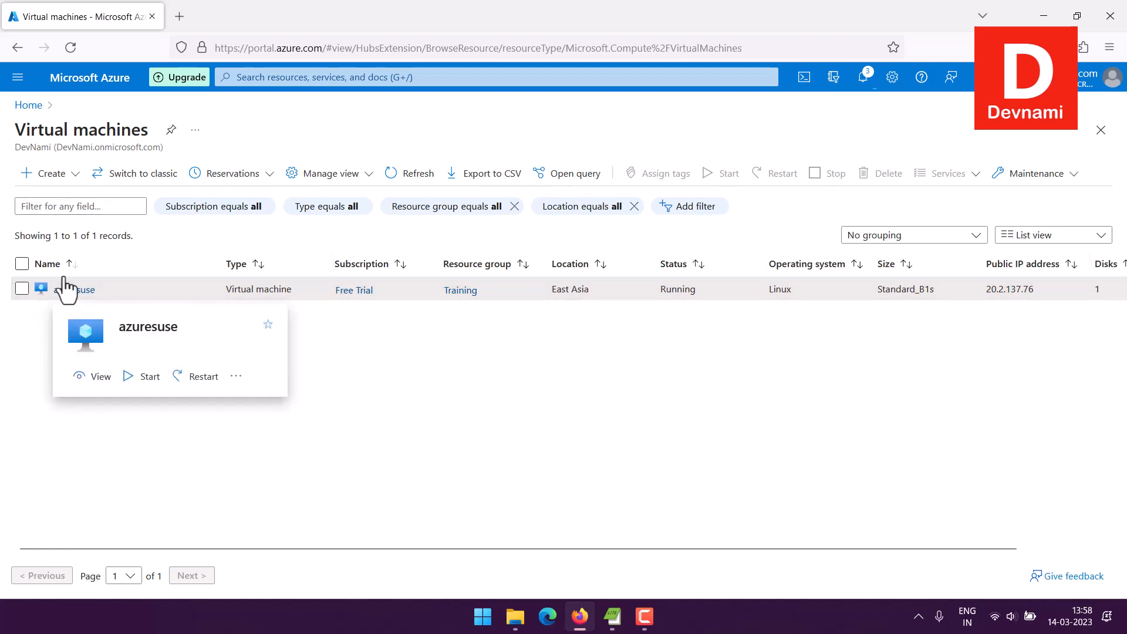